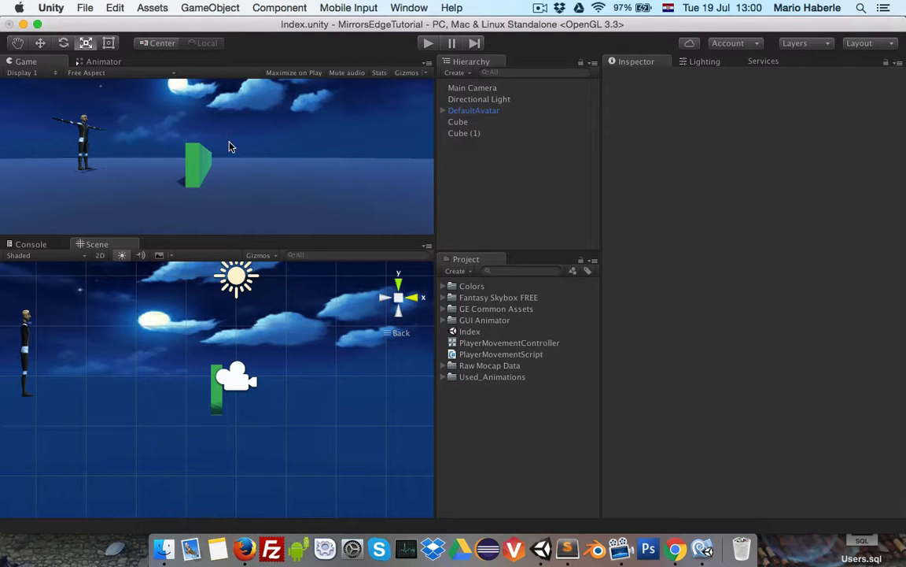
Step: Make the Main Camera a child of DefaultAvatar and reset its position
alt+drag(182, 272, 131, 340)
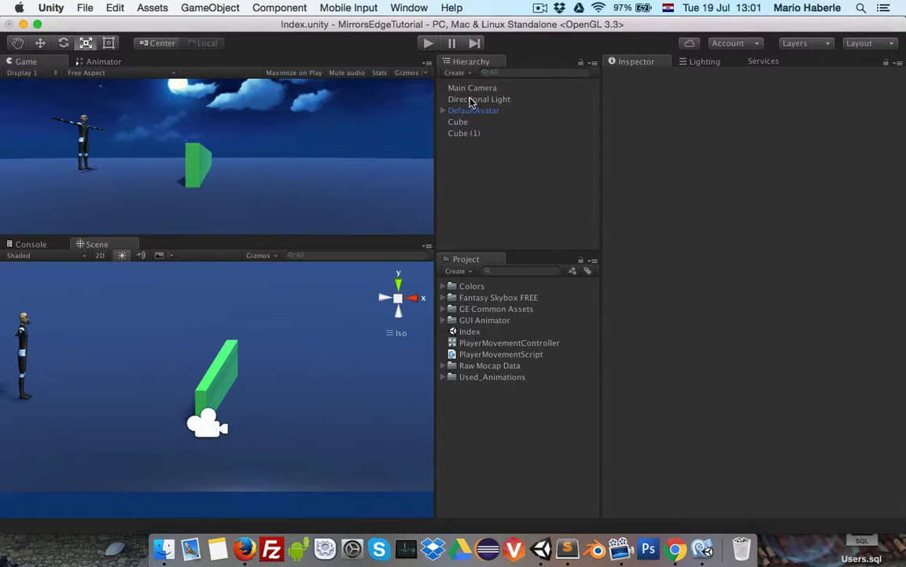
alt+click(443, 111)
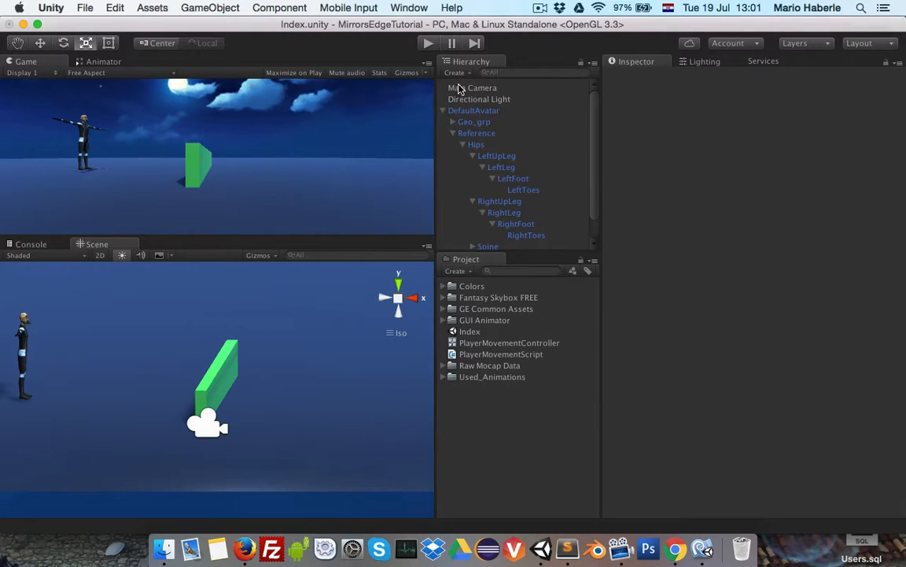
drag(459, 89, 455, 112)
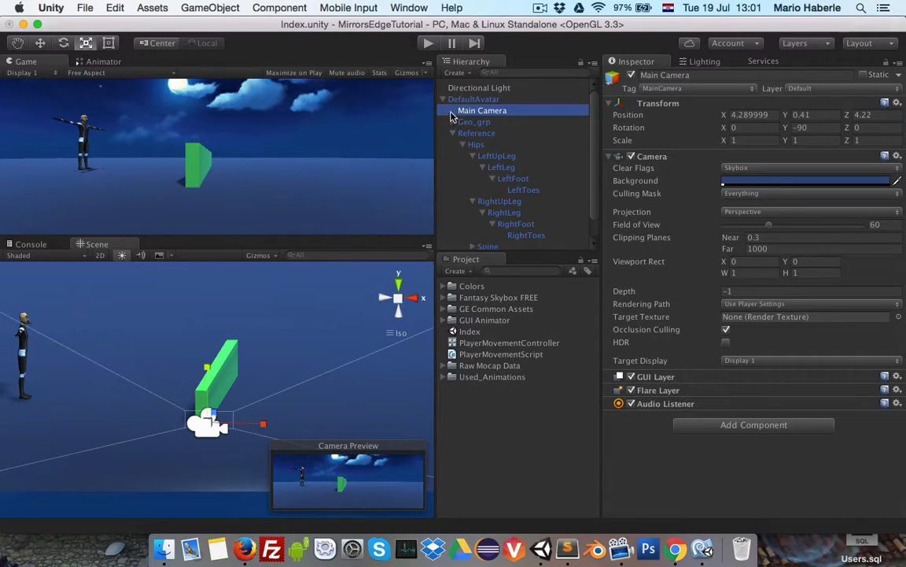
click(896, 105)
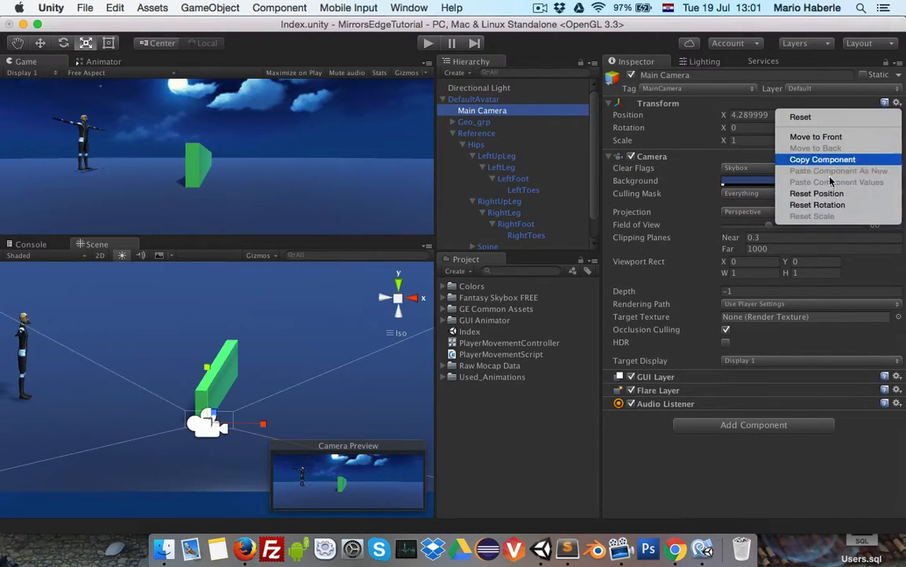
click(795, 192)
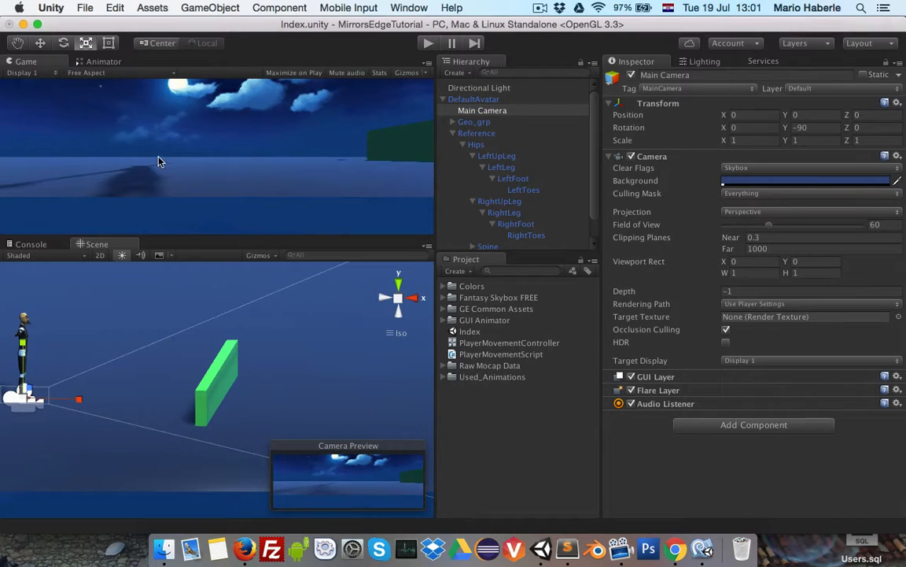
Step: Move the Main Camera up and behind the avatar to about Y 1.55, Z -1.39
key(w)
drag(28, 340, 32, 261)
drag(76, 319, 9, 321)
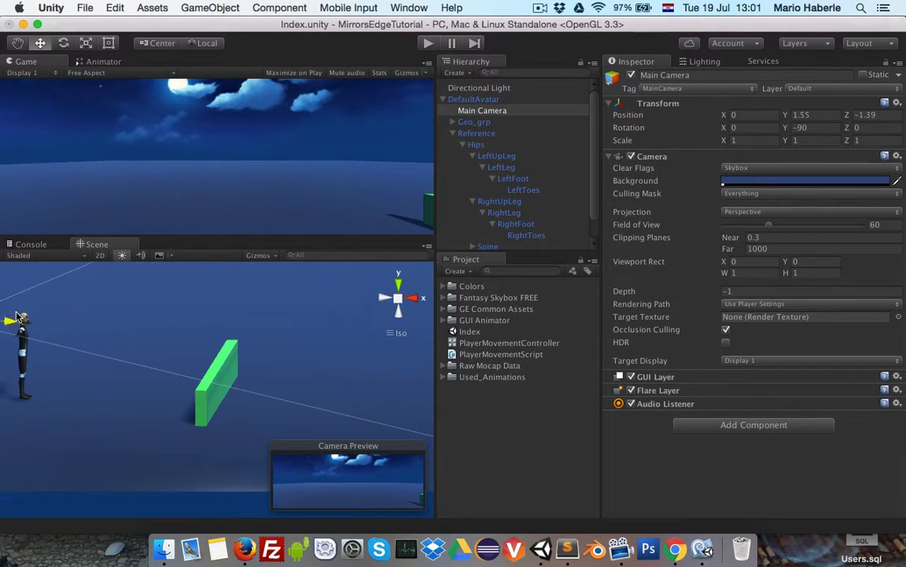
Step: Rotate the Main Camera to face the avatar's back with Y rotation 0 and tilt it down to about 12.2 degrees on X
key(f)
click(405, 298)
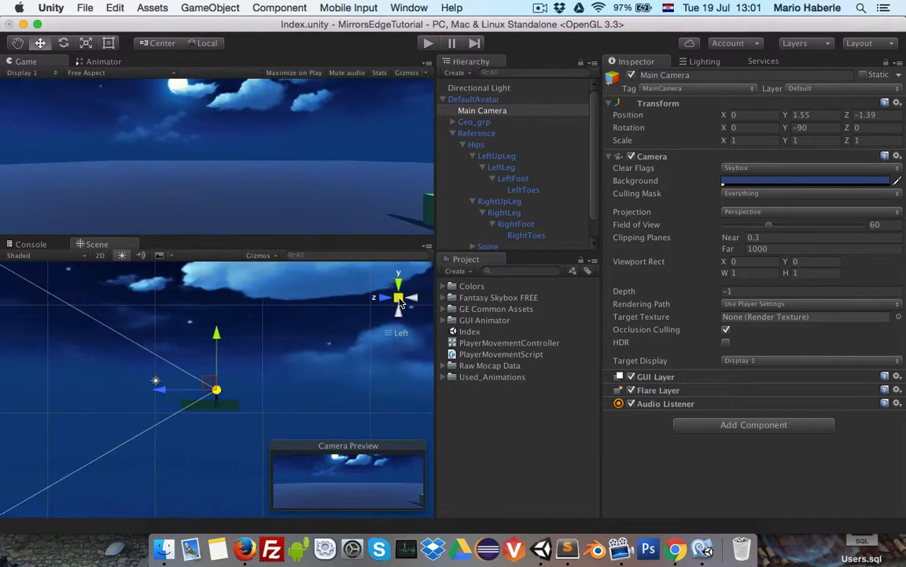
alt+drag(319, 314, 268, 333)
key(e)
drag(239, 389, 73, 425)
click(817, 129)
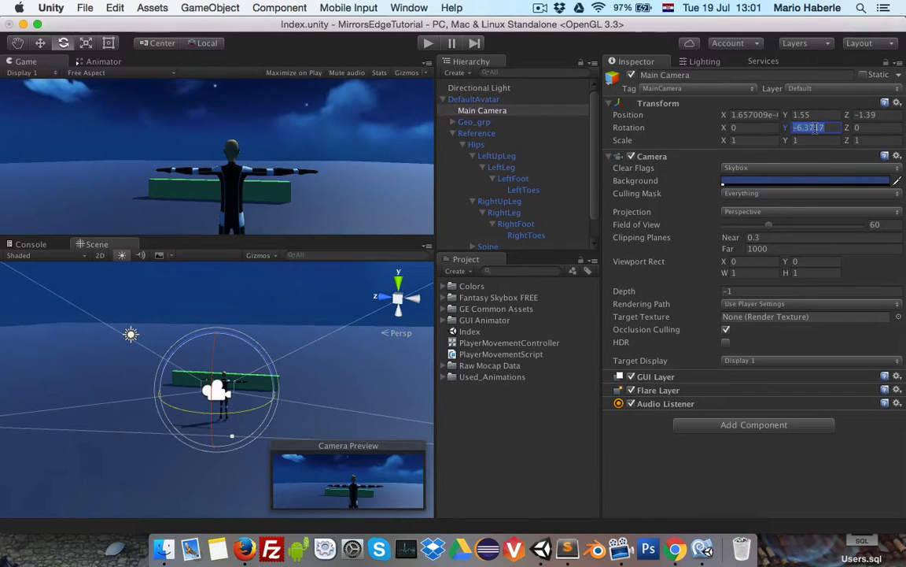
text(0)
drag(187, 383, 208, 355)
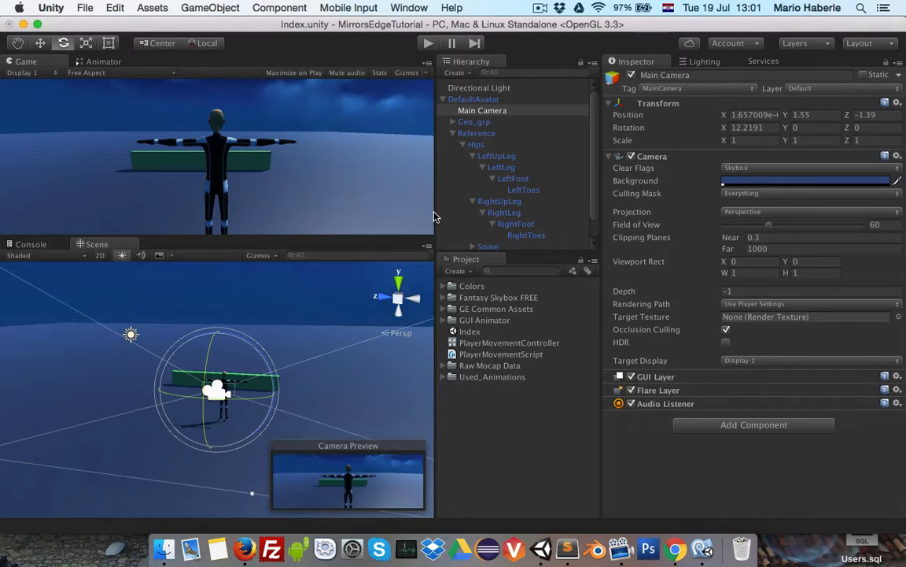
Step: Enlarge the Game view and move the Main Camera farther behind the avatar to about Y 1.8, Z -2.57
drag(435, 217, 546, 219)
drag(400, 238, 388, 354)
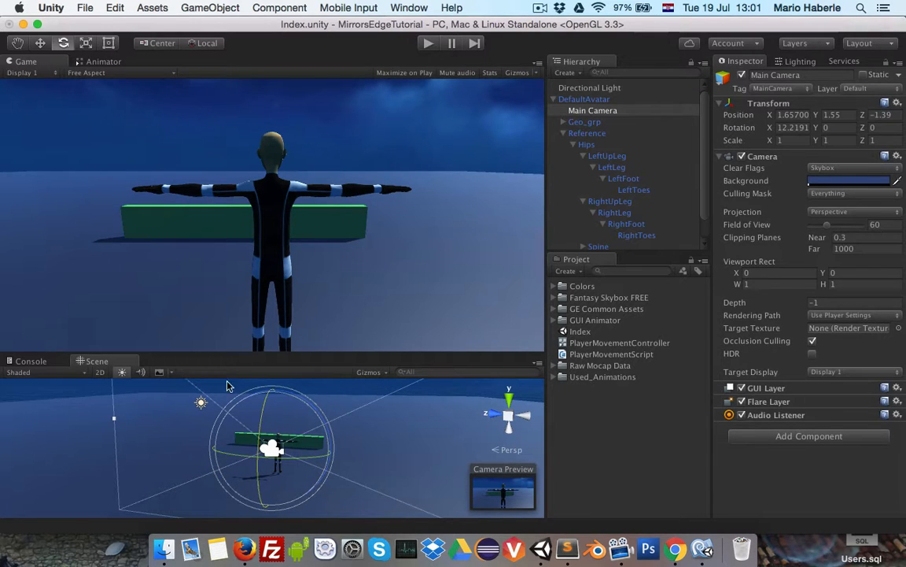
key(w)
right_drag(360, 408, 241, 423)
key(f)
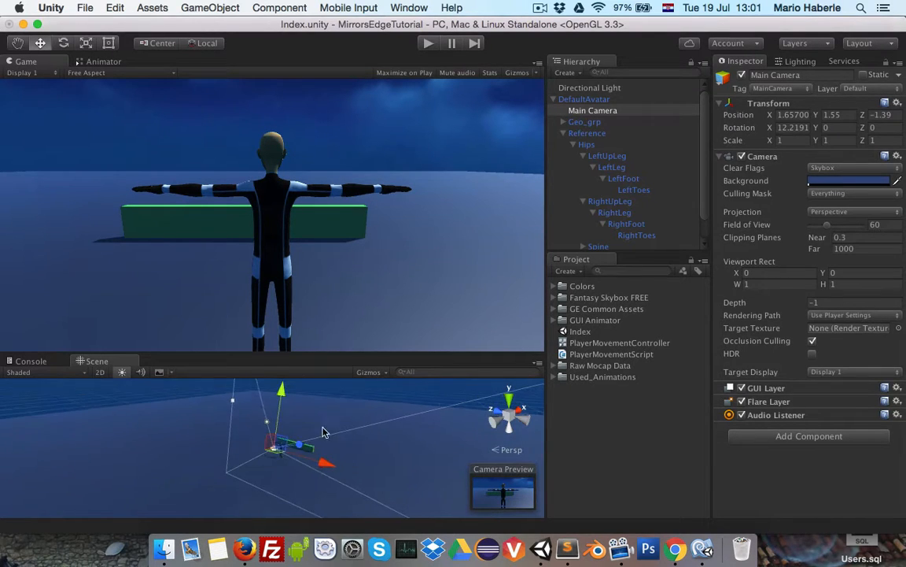
drag(296, 446, 291, 446)
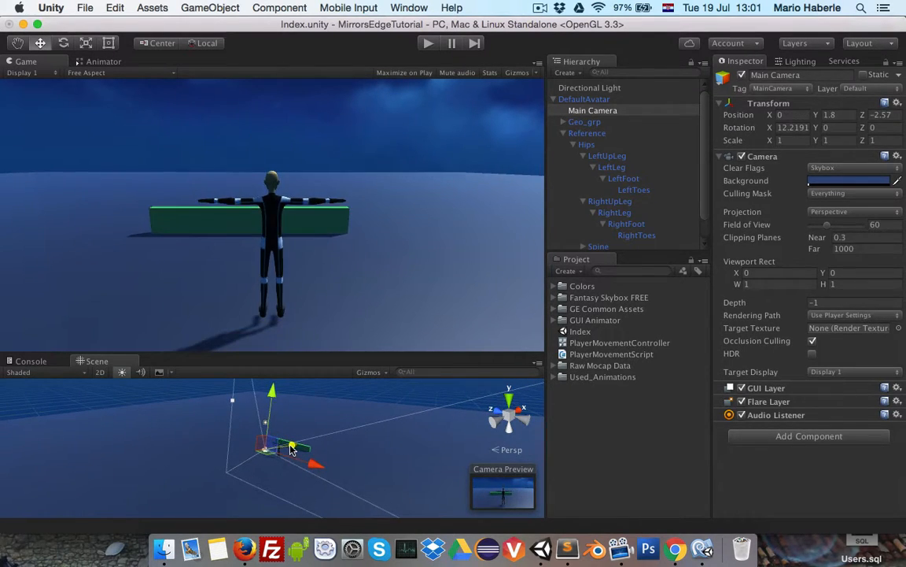
Step: Run the game and walk the avatar forward and back to test vaulting over the green wall with the follow camera
click(427, 43)
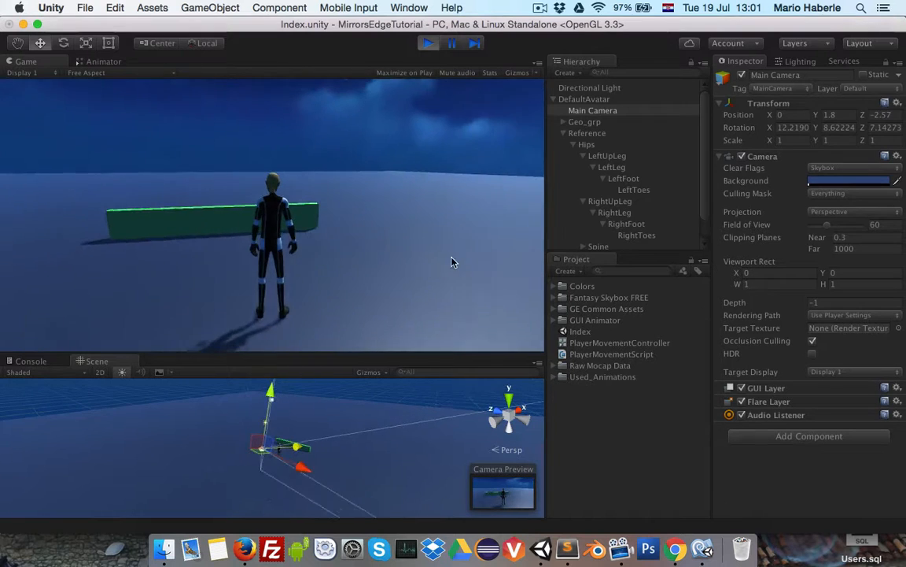
key(w)
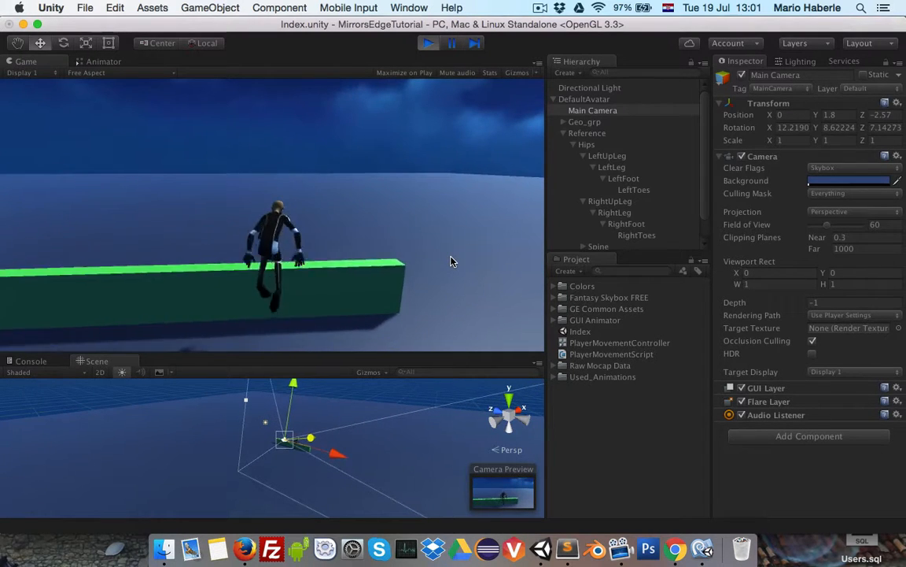
key(s)
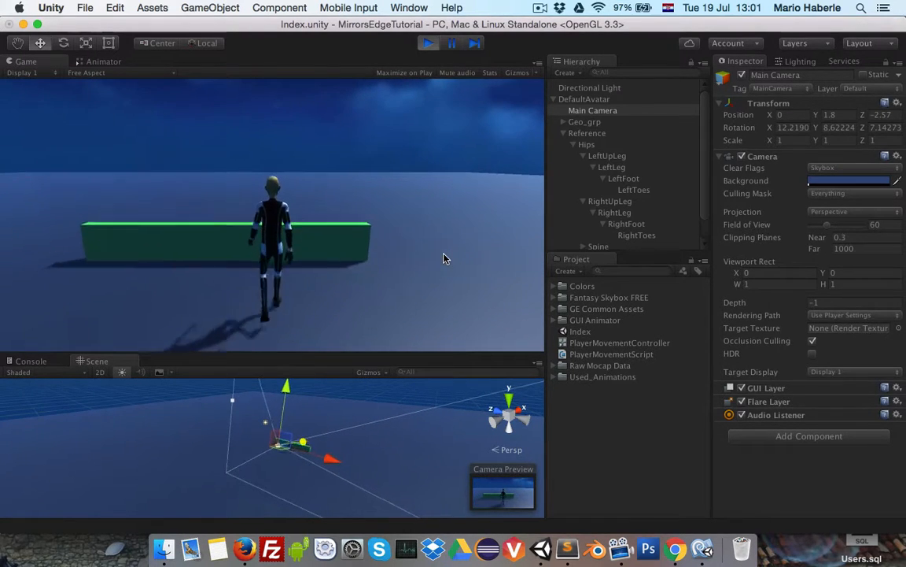
key(w)
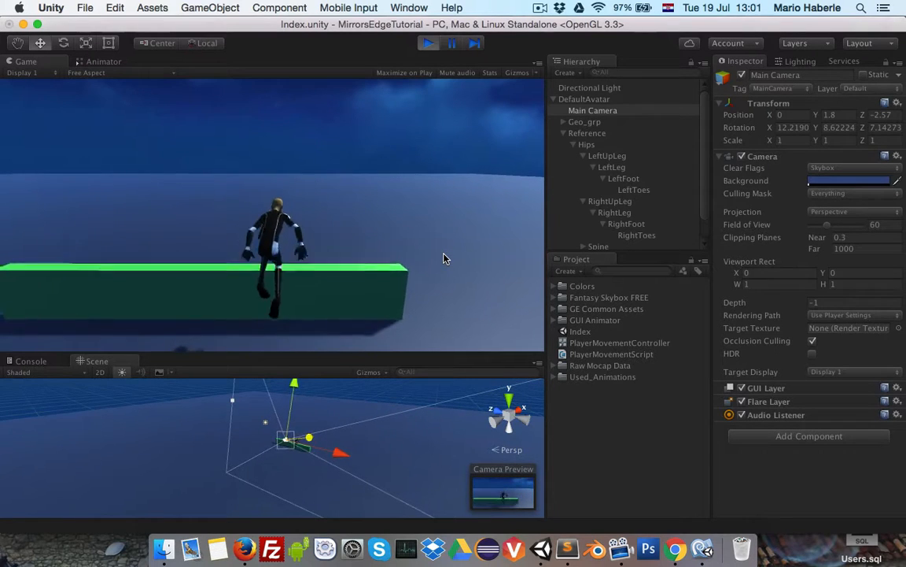
Step: Examine the avatar and the green wall from the side in the Scene view, selecting the wall cube
click(522, 421)
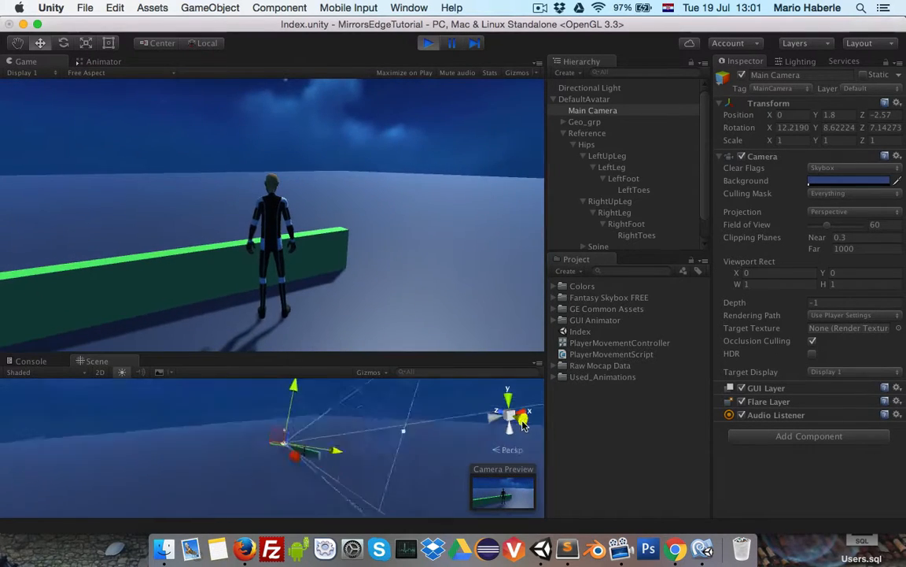
scroll(382, 429, up, 5)
alt+drag(374, 429, 432, 415)
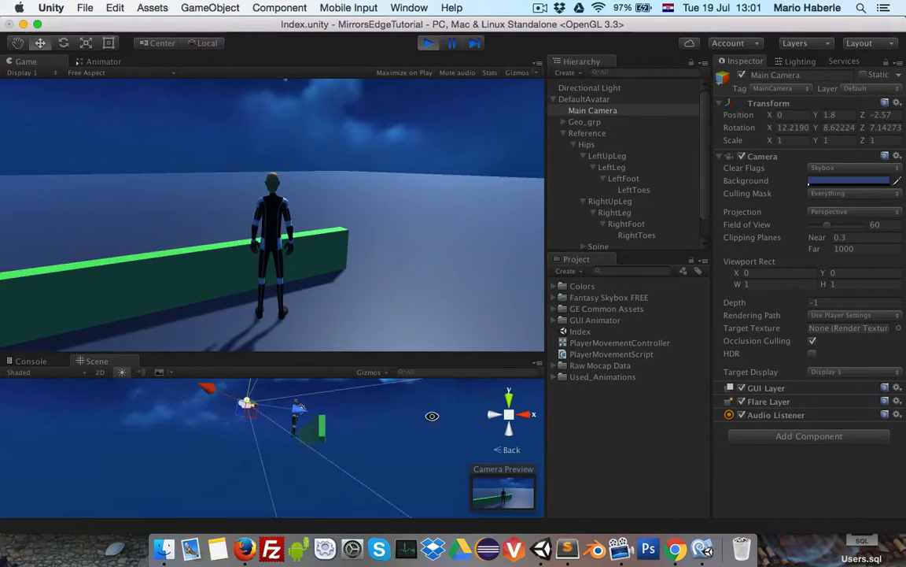
click(509, 414)
scroll(375, 413, up, 5)
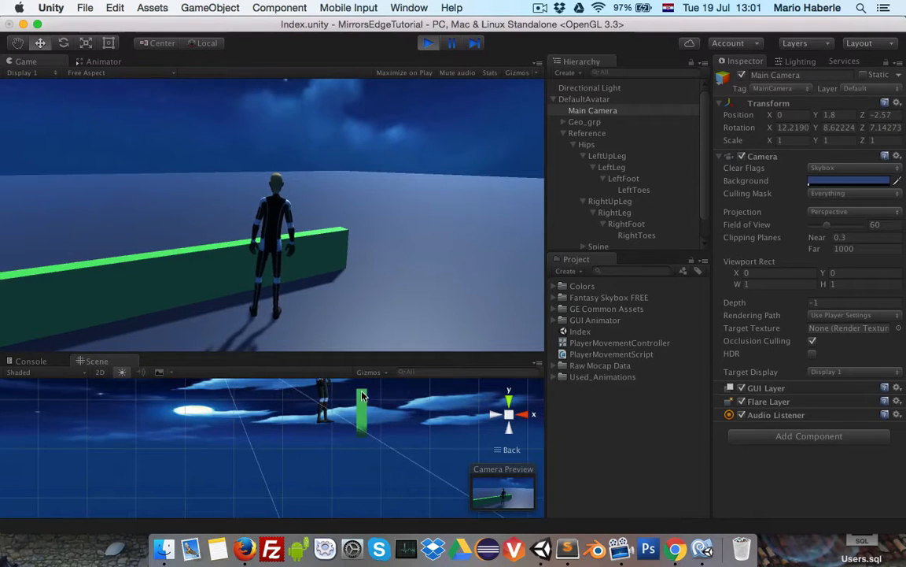
middle_drag(362, 396, 279, 444)
click(279, 444)
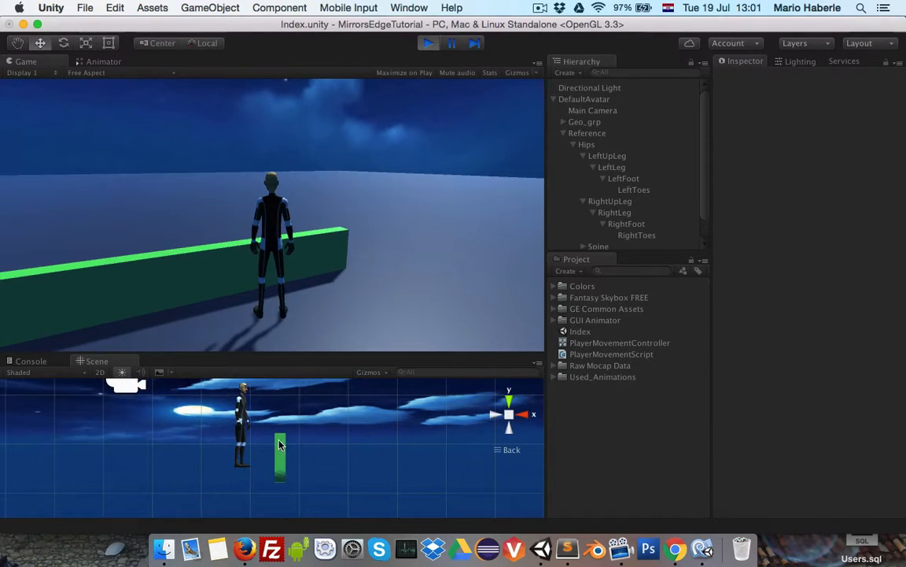
click(279, 445)
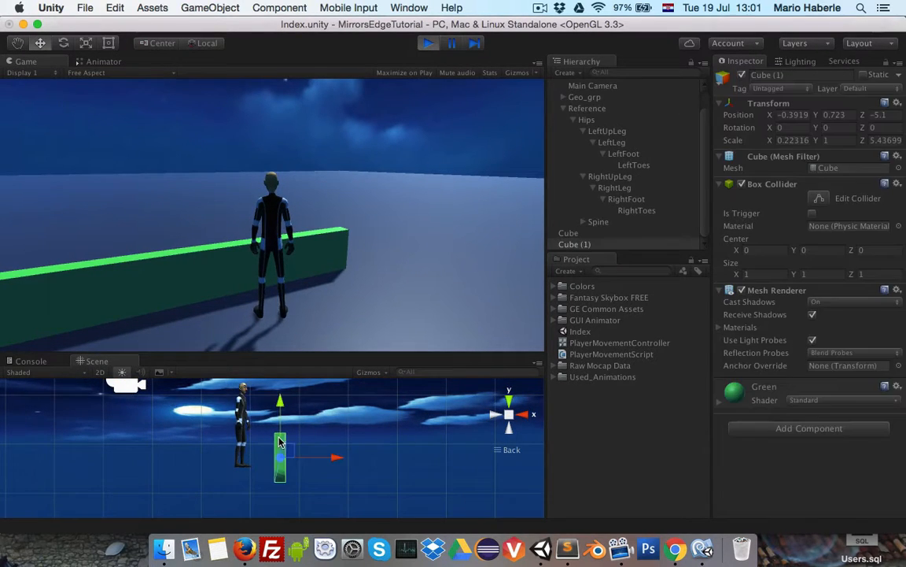
Step: Set the center Y of the Hips sphere collider to -0.1 outside play mode and test-run the avatar
click(590, 108)
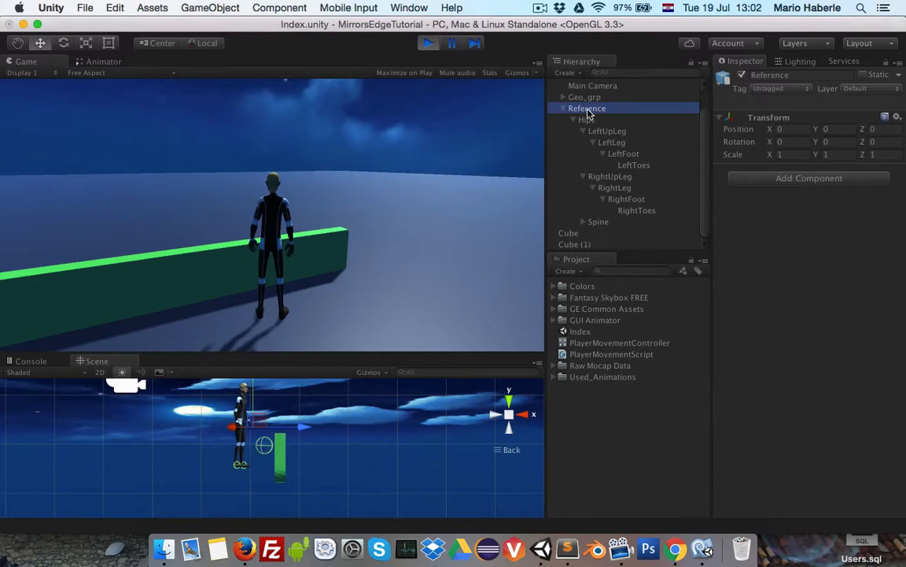
click(313, 471)
click(603, 110)
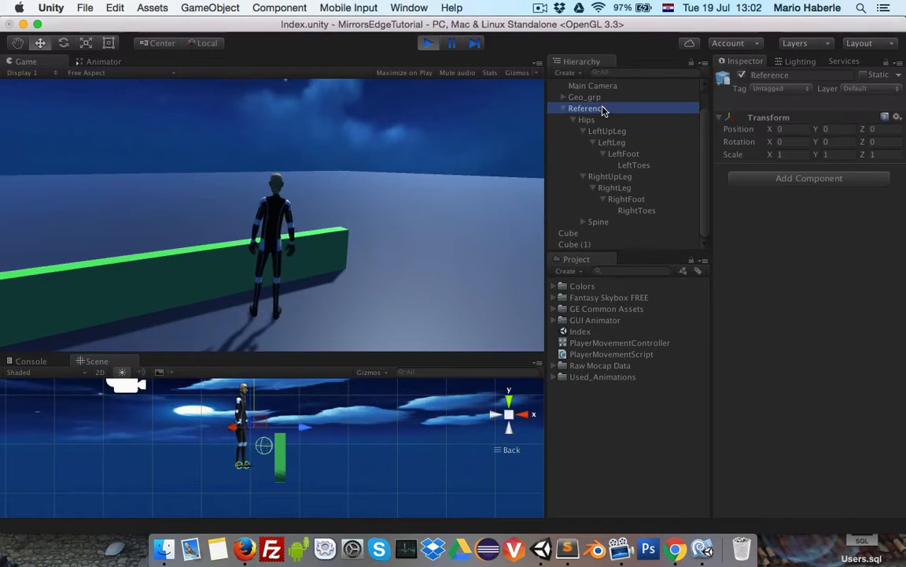
click(588, 123)
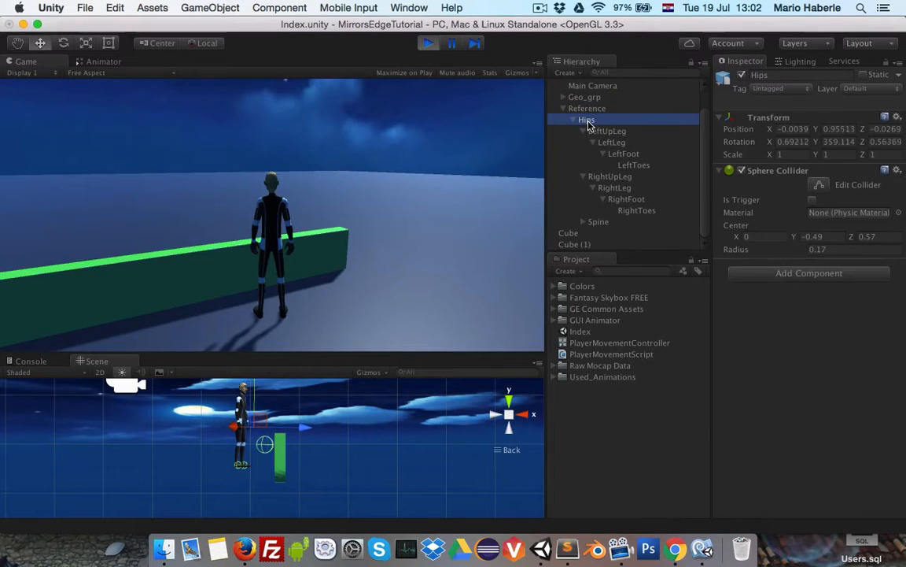
drag(796, 236, 796, 237)
click(425, 44)
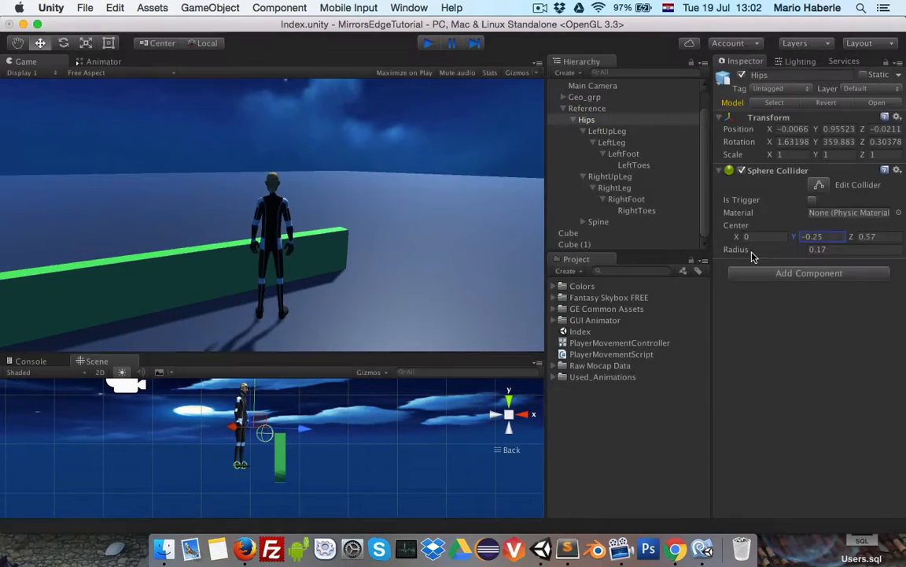
click(824, 236)
text(-10)
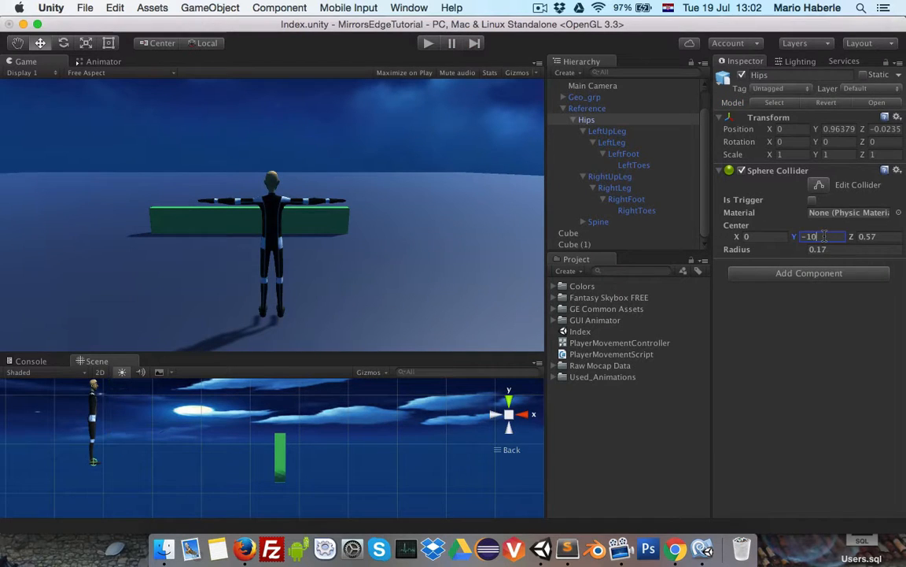
key(Return)
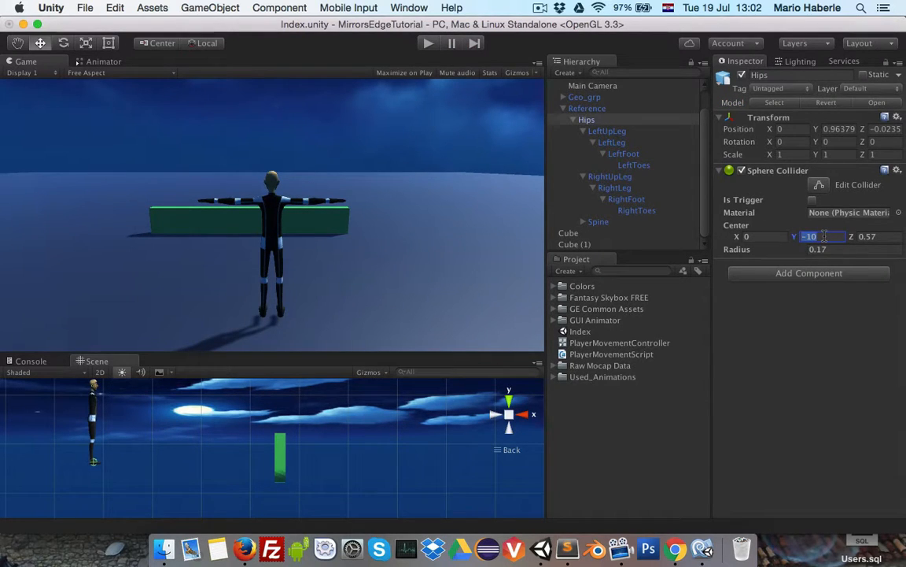
text(-0.1)
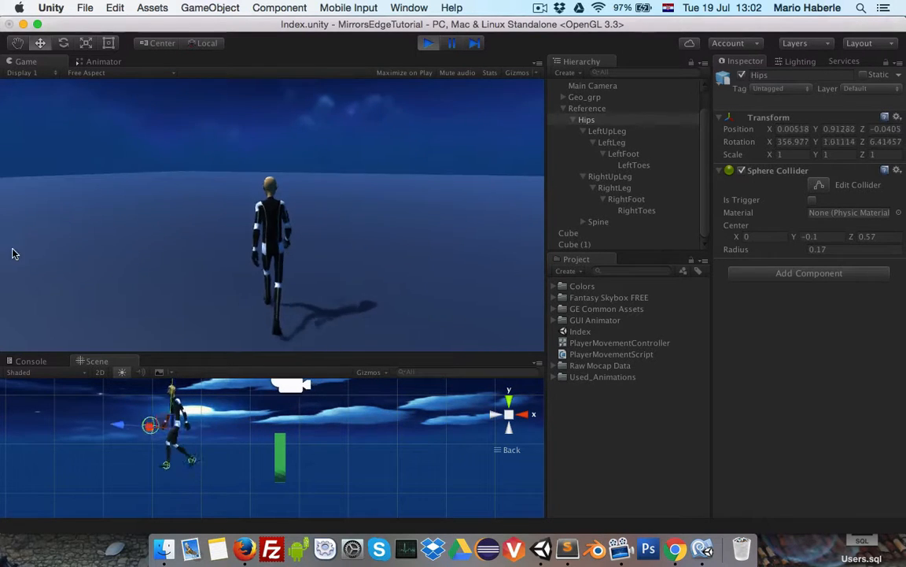
click(427, 43)
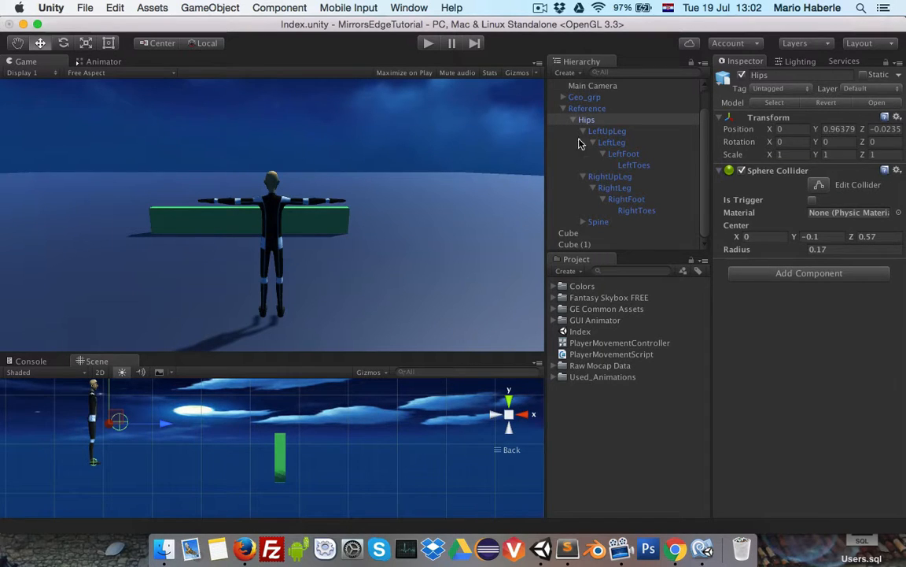
Step: Collapse the avatar's Reference hierarchy and enlarge the Scene view over the Game view
click(563, 108)
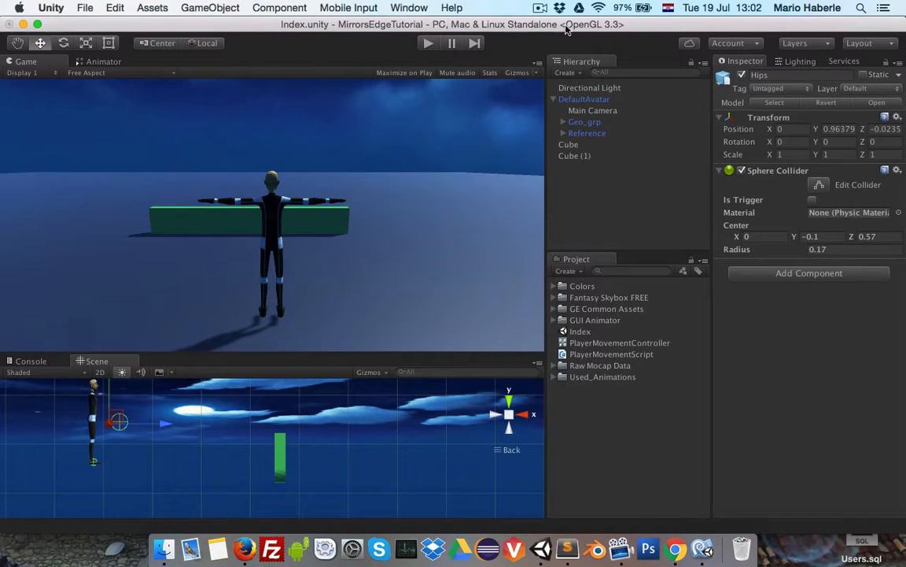
click(540, 8)
click(324, 35)
drag(253, 354, 278, 110)
scroll(257, 291, down, 5)
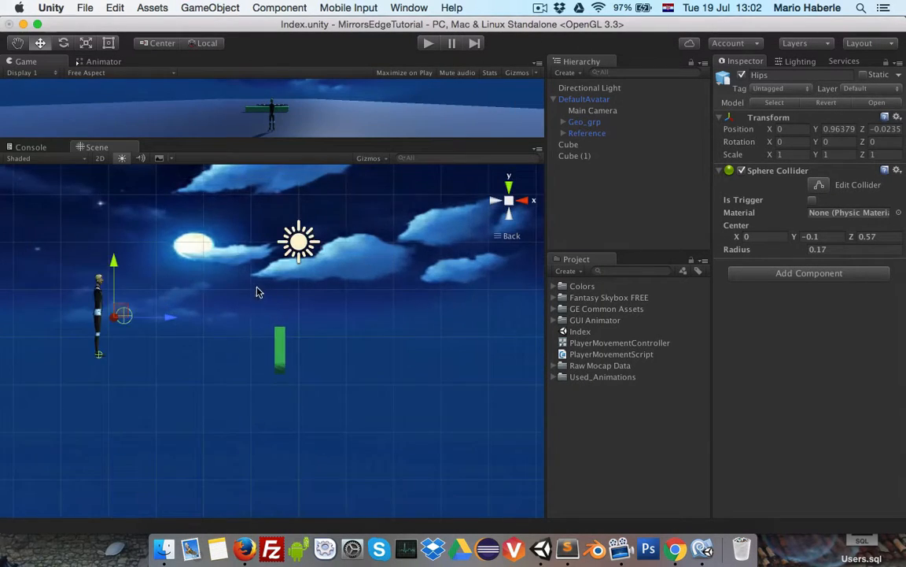
Step: Duplicate the green wall cube and move the copy beyond the original, raised to about X 5.61, Y 2.28
right_drag(257, 291, 312, 354)
click(291, 352)
scroll(291, 351, down, 5)
right_drag(262, 340, 256, 356)
key(super+d)
drag(313, 336, 461, 309)
right_drag(461, 309, 408, 293)
drag(409, 294, 410, 259)
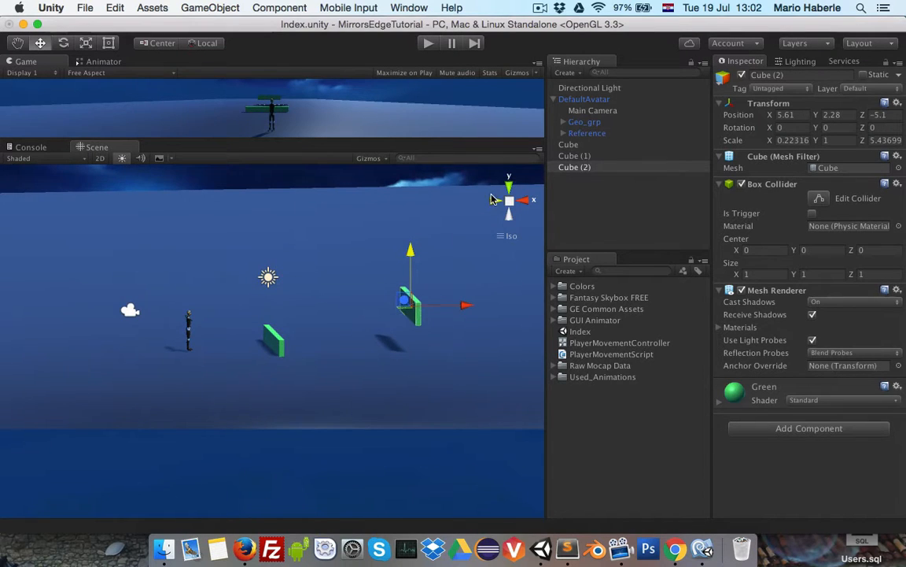
Step: Lower the duplicated wall to about Y 2.06 in the straight back view
click(522, 202)
click(523, 203)
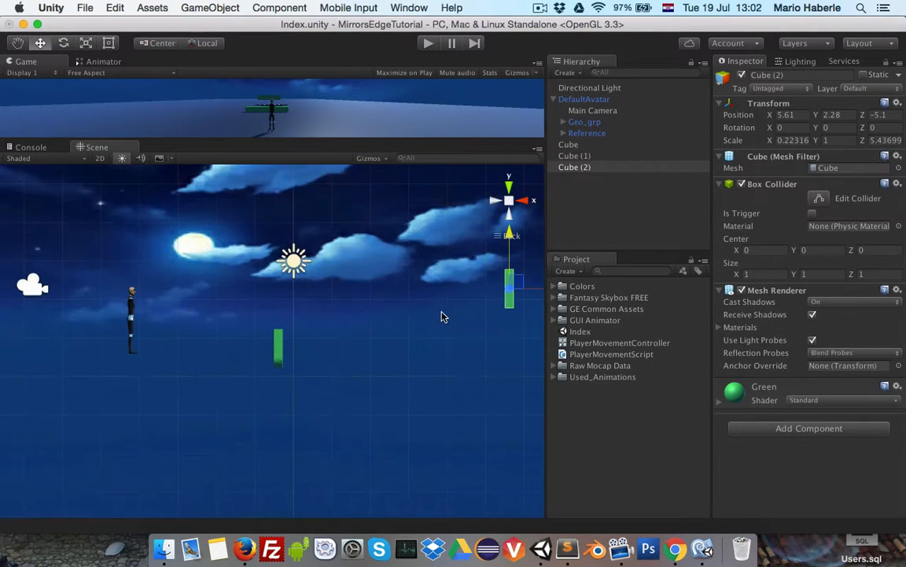
middle_drag(394, 271, 364, 316)
drag(443, 250, 445, 258)
Step: Create a new material named Red in the Colors folder
click(556, 287)
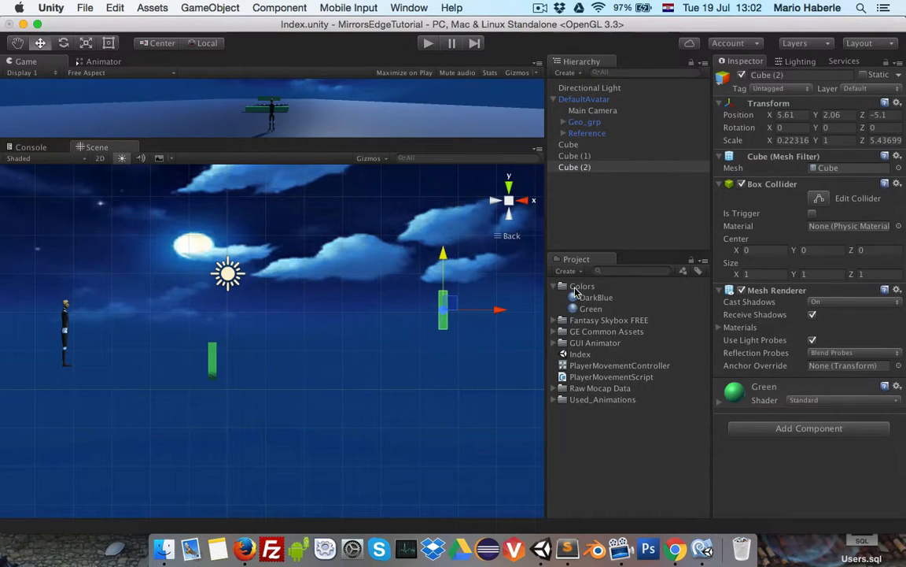
right_click(577, 287)
mouse_move(629, 281)
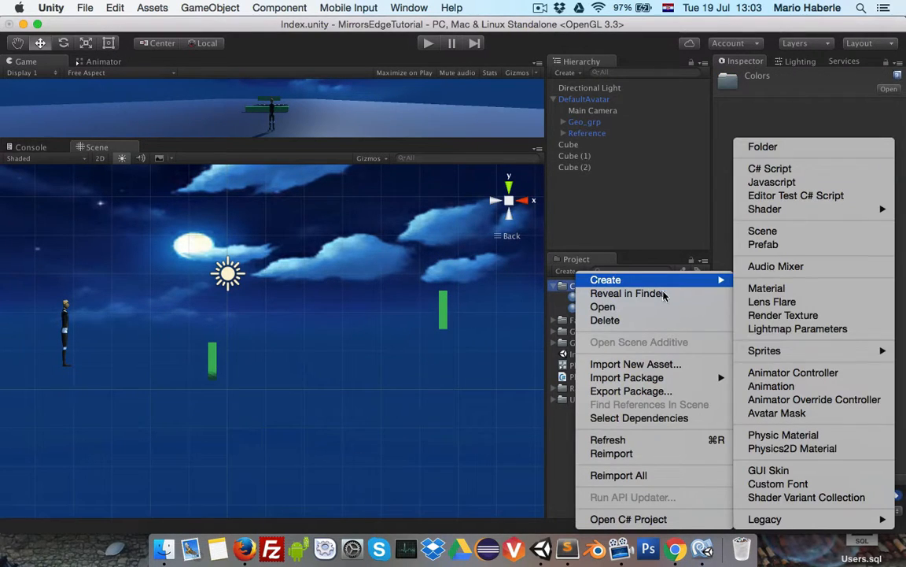
click(767, 288)
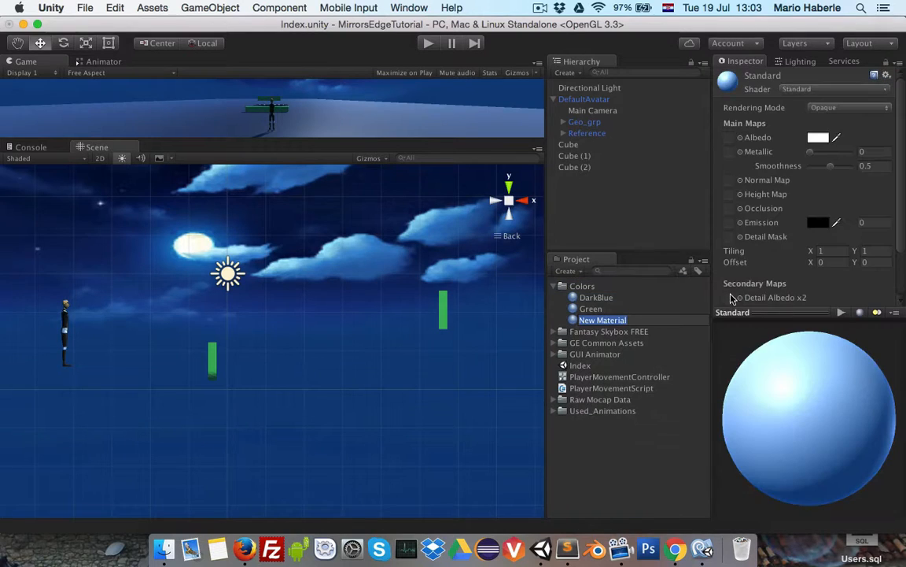
text(Red)
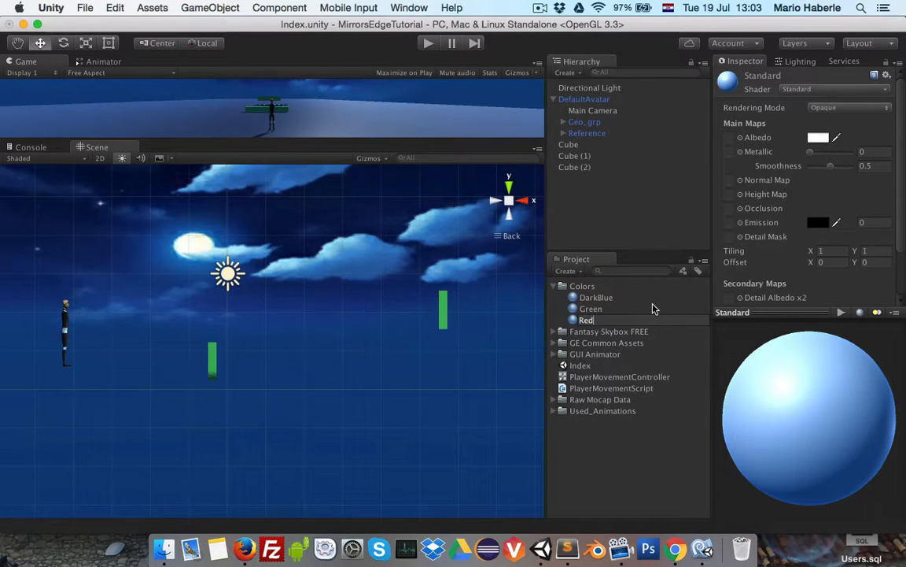
key(Return)
Step: Set the Red material's albedo to a muted red, about C14B4BFF, and apply it to the raised wall
click(818, 137)
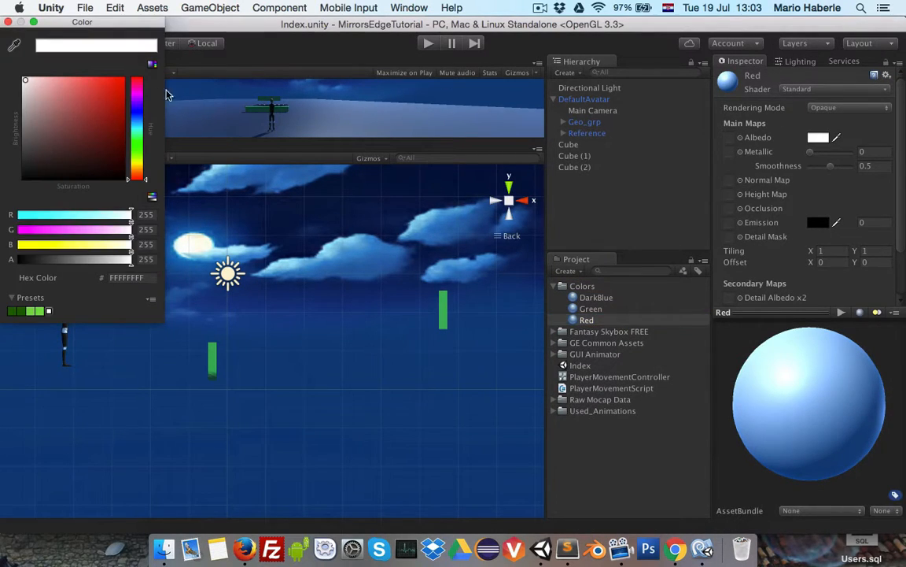
drag(82, 99, 77, 104)
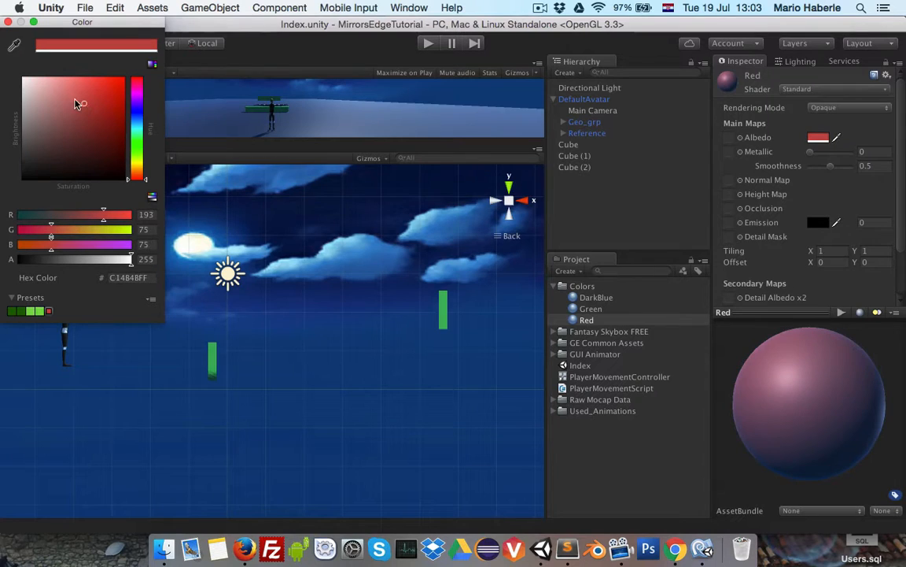
click(8, 22)
drag(586, 320, 445, 315)
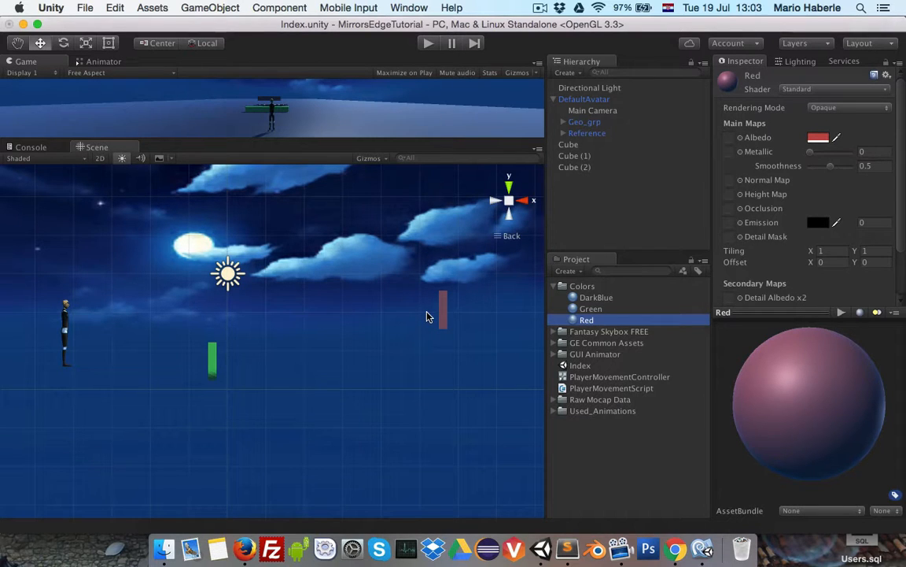
Step: Select both walls, Cube (1) and Cube (2), and add a new C# script named PlatformSetAnimation to them
click(211, 358)
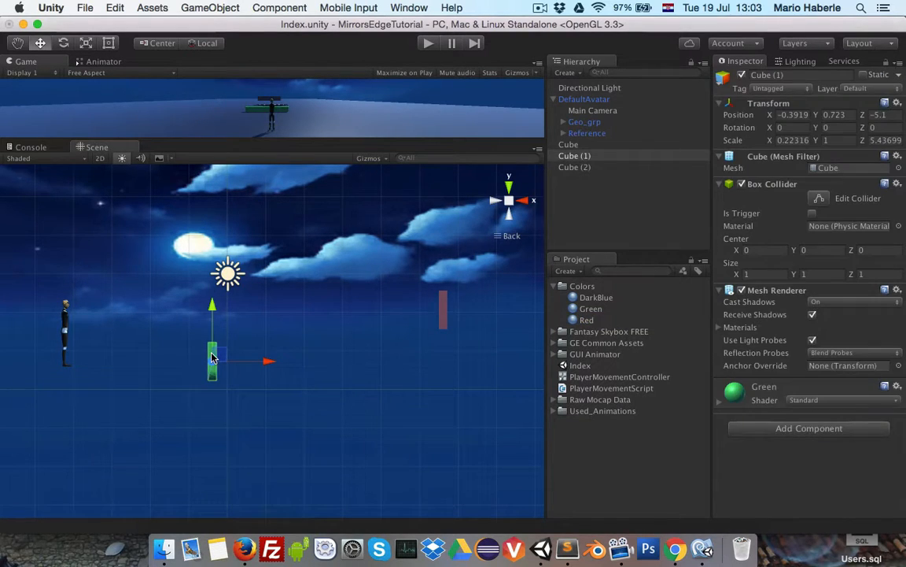
click(443, 311)
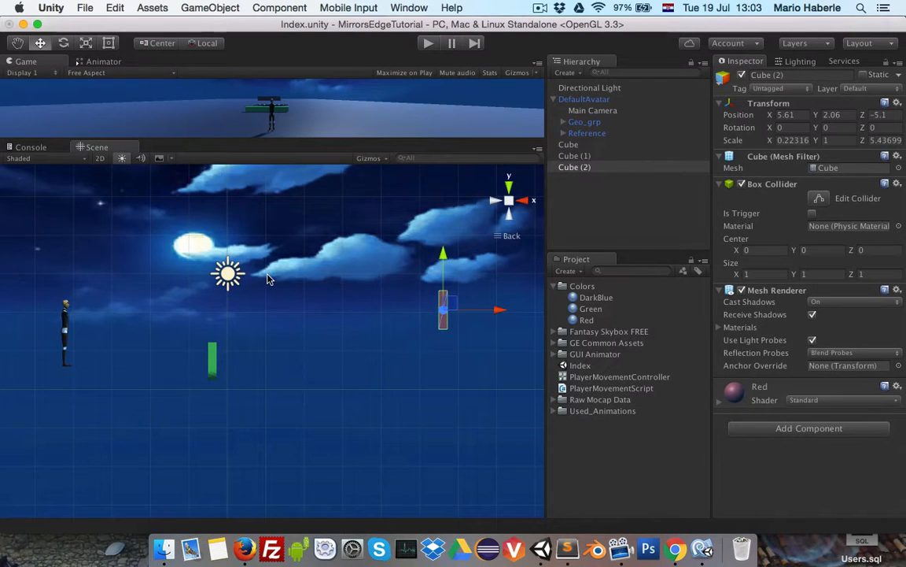
alt+drag(268, 280, 257, 336)
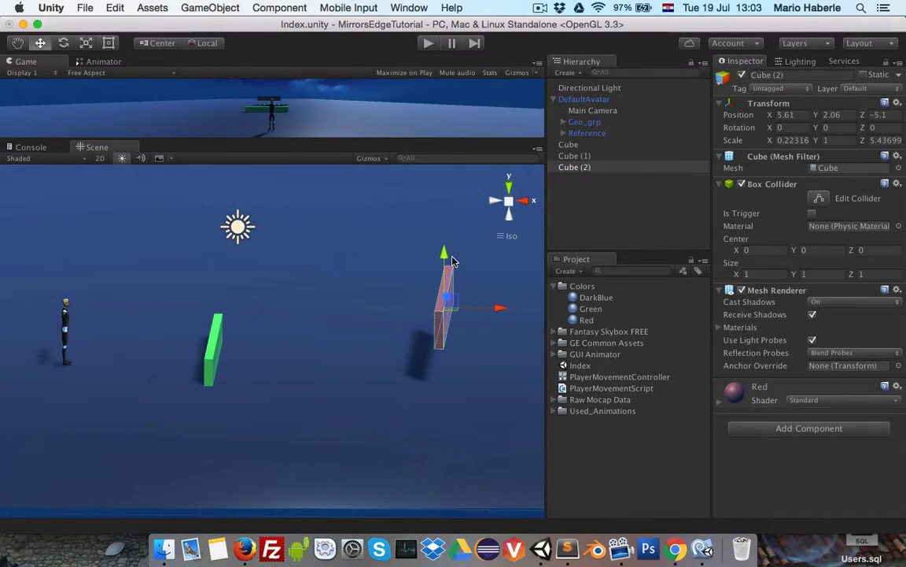
click(577, 155)
shift+click(580, 165)
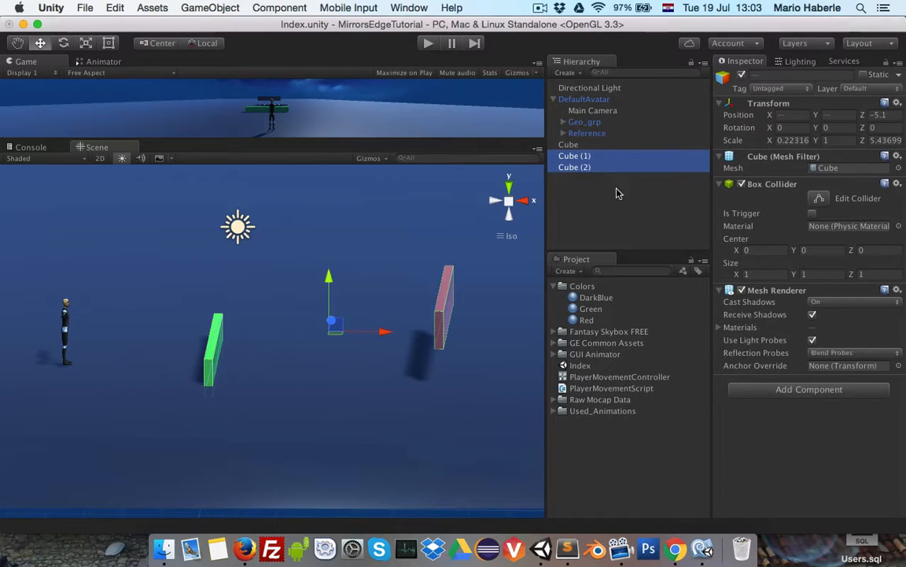
click(787, 390)
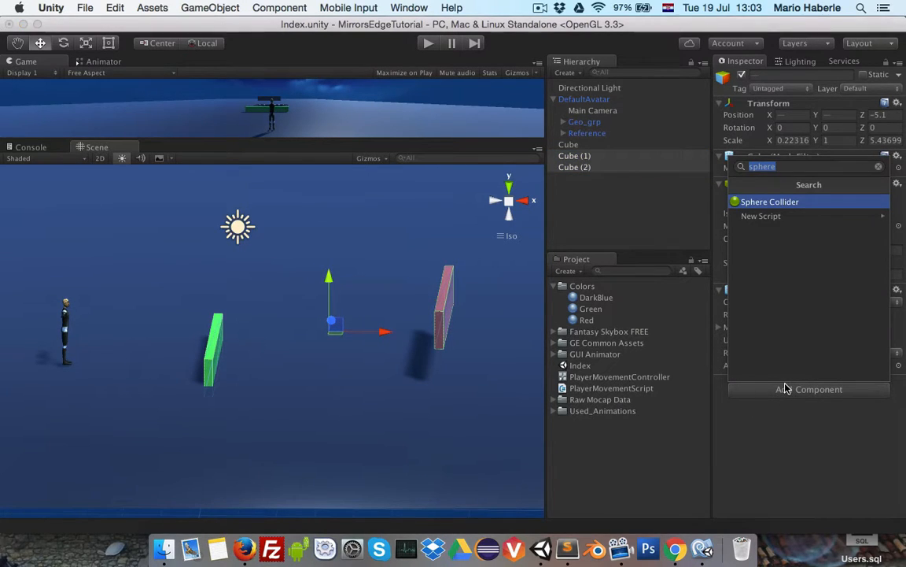
text(Platfor)
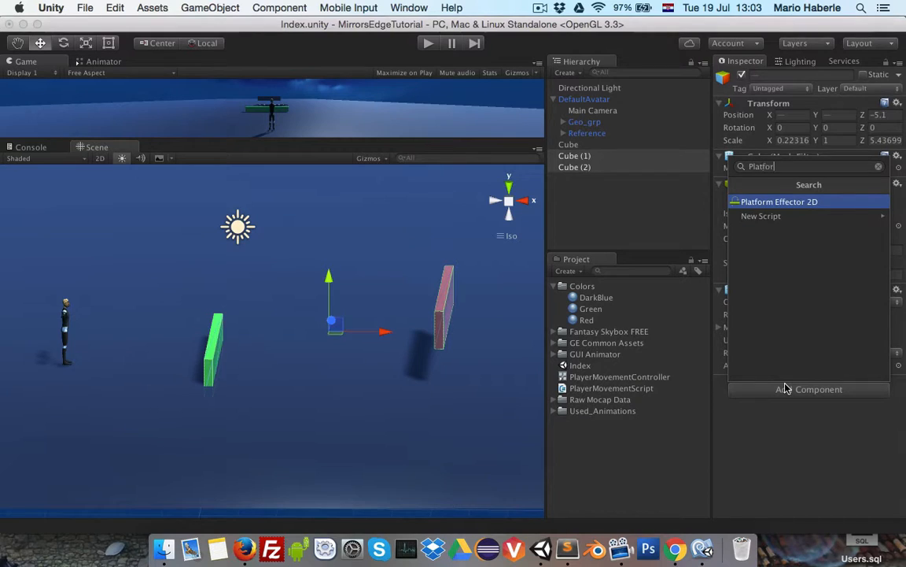
text(mSet)
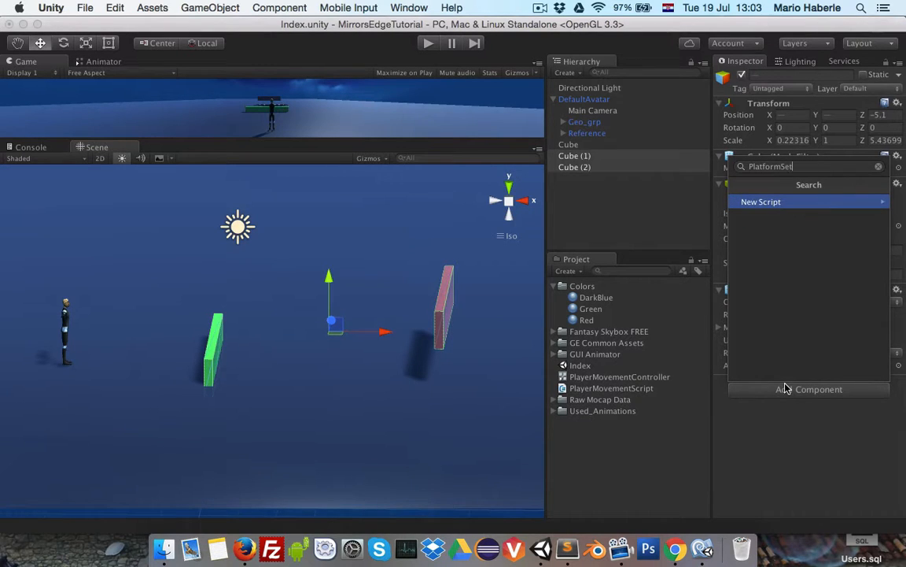
text(Animation)
key(Return)
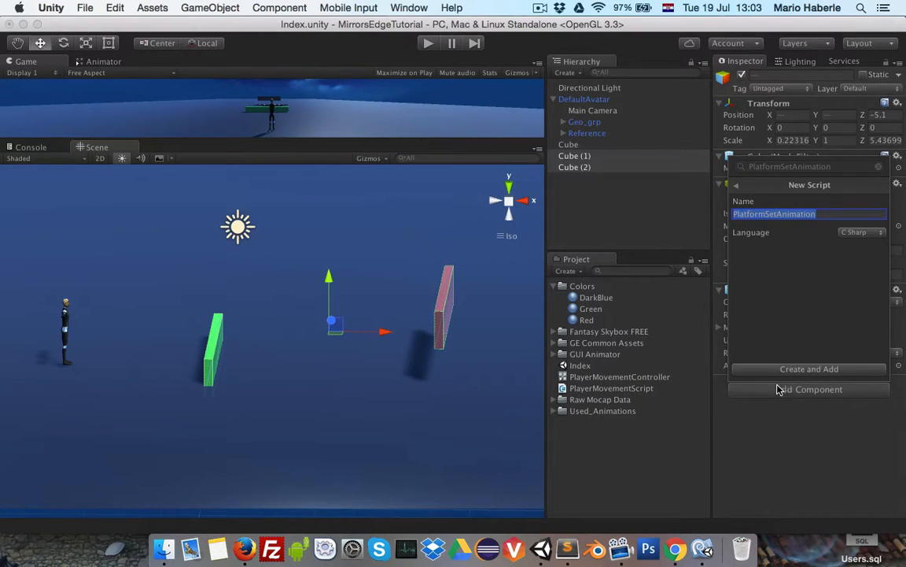
click(787, 369)
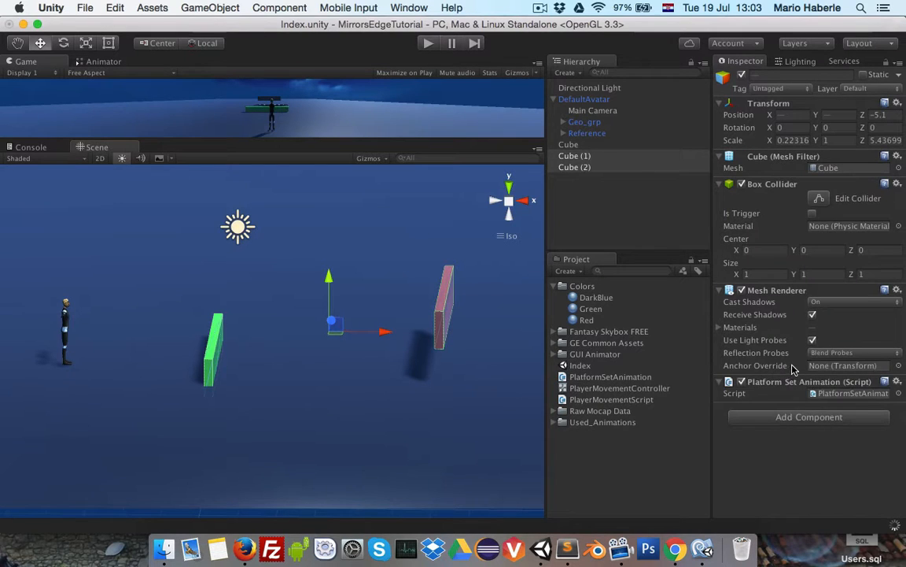
Step: Open the PlatformSetAnimation script in MonoDevelop and delete its default Start and Update methods with their comments
double_click(835, 394)
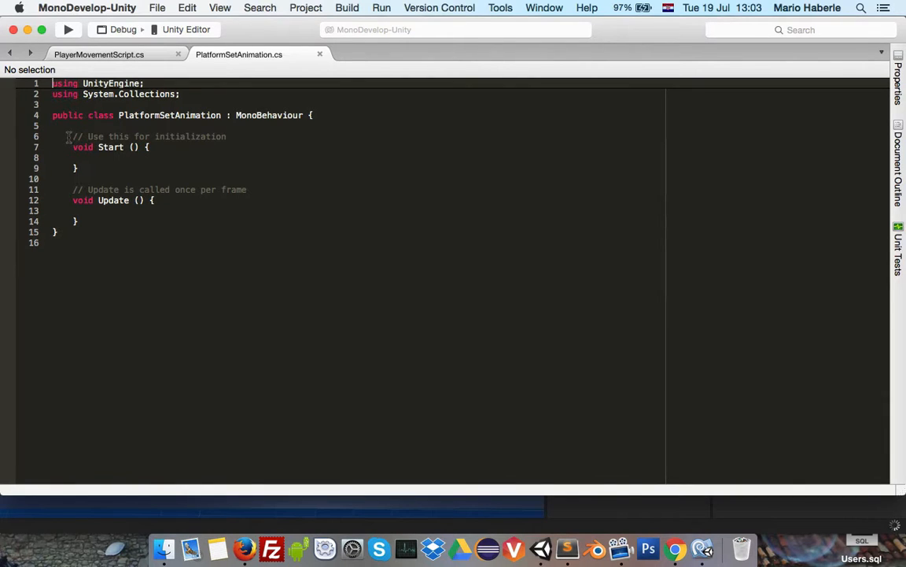
drag(78, 221, 74, 137)
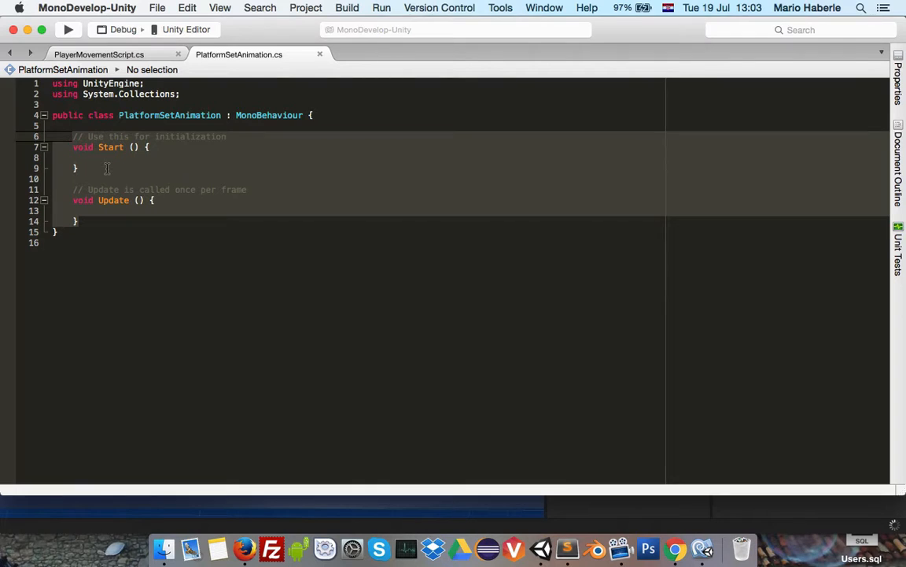
key(BackSpace)
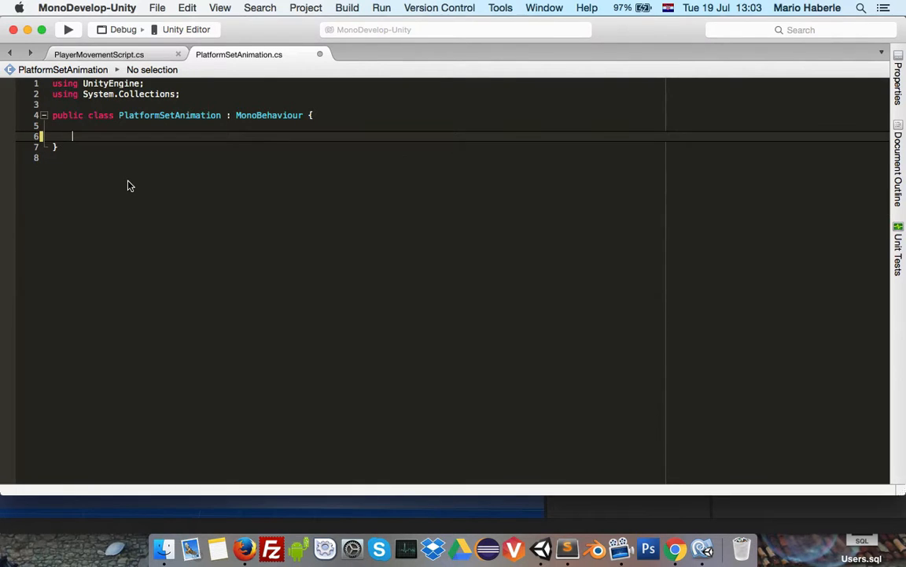
Step: Declare the field public string animationName = "none"; in the PlatformSetAnimation class
key(Return)
key(Up)
text(public string)
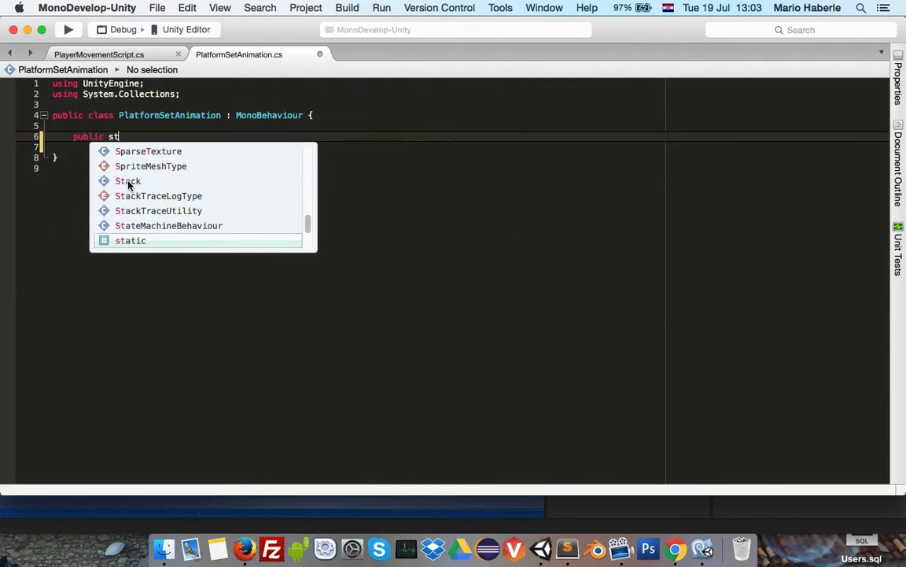
text(imationName = "none";)
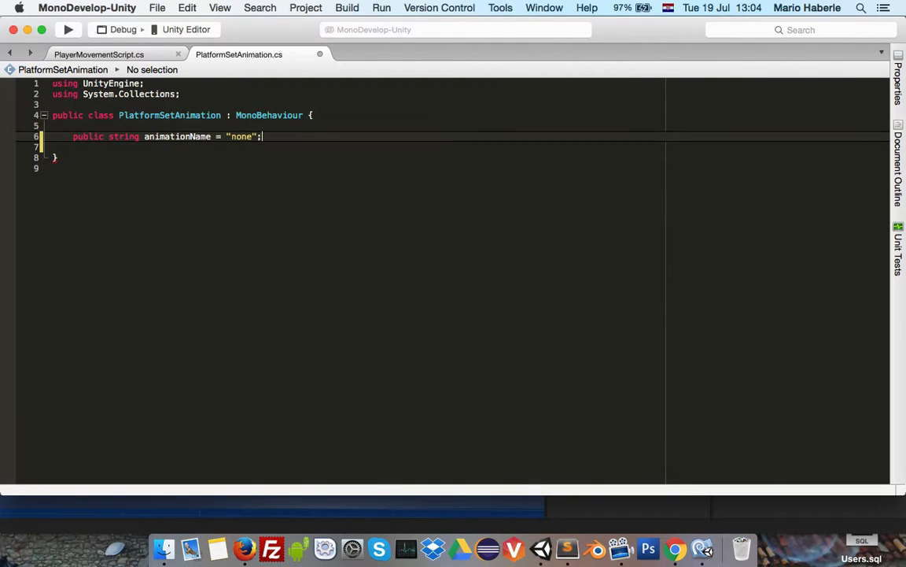
key(Return)
key(Return)
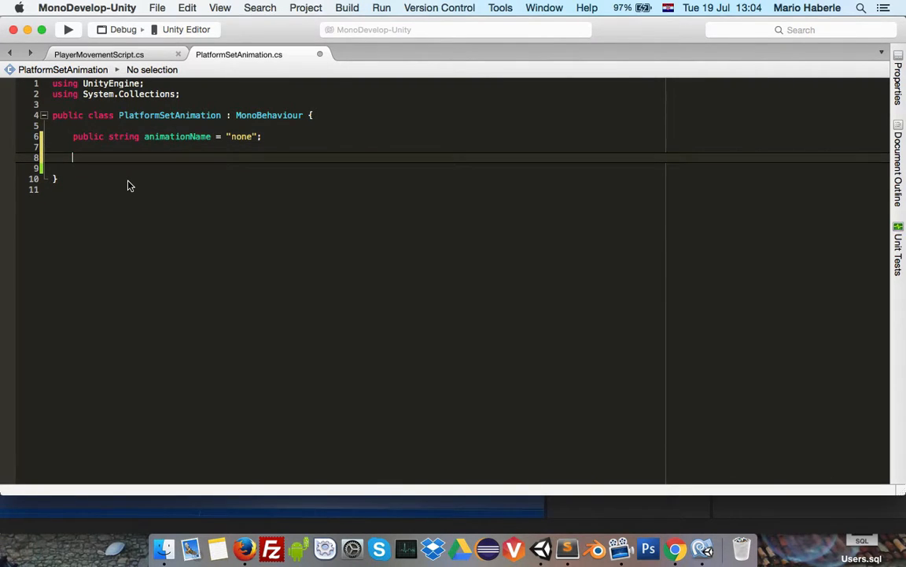
Step: Declare the field public Transform player; below animationName
text(public Trasnform)
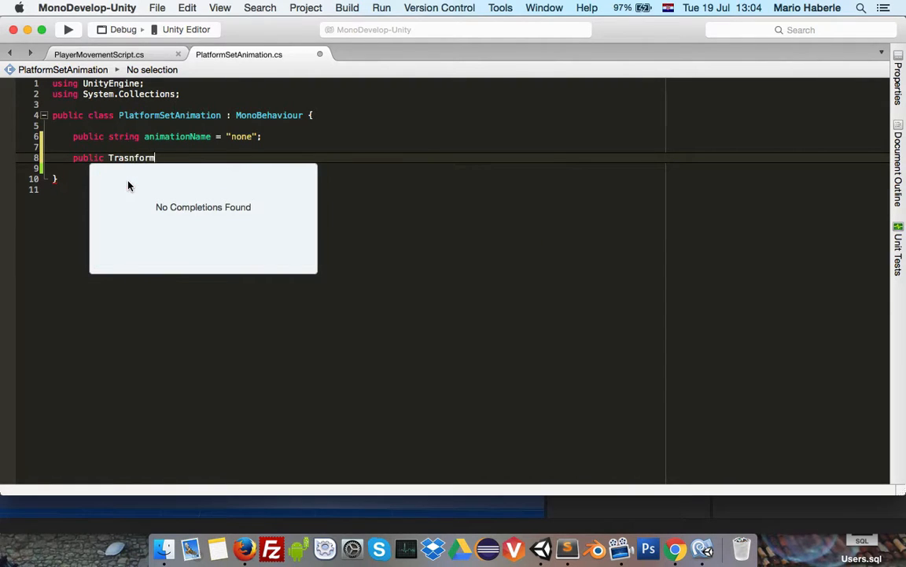
key(shift+alt+Left)
text(Transform)
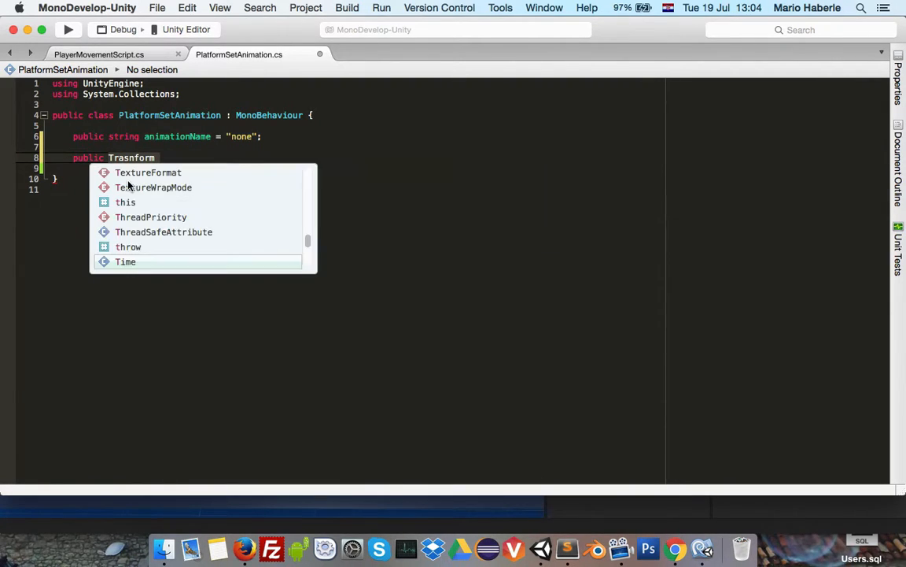
text( player)
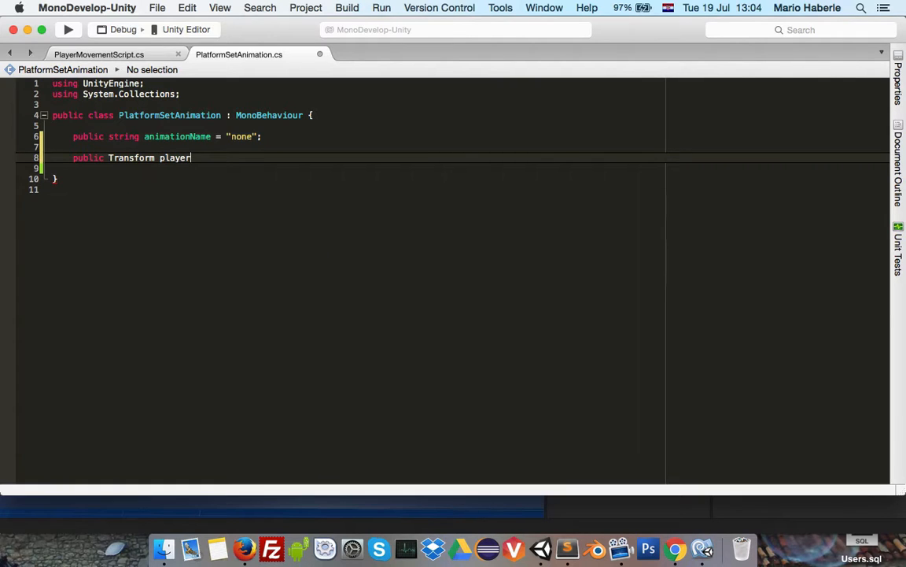
text(;)
Step: Add an empty void Awake() method below the player field
key(Return)
key(Return)
text(void )
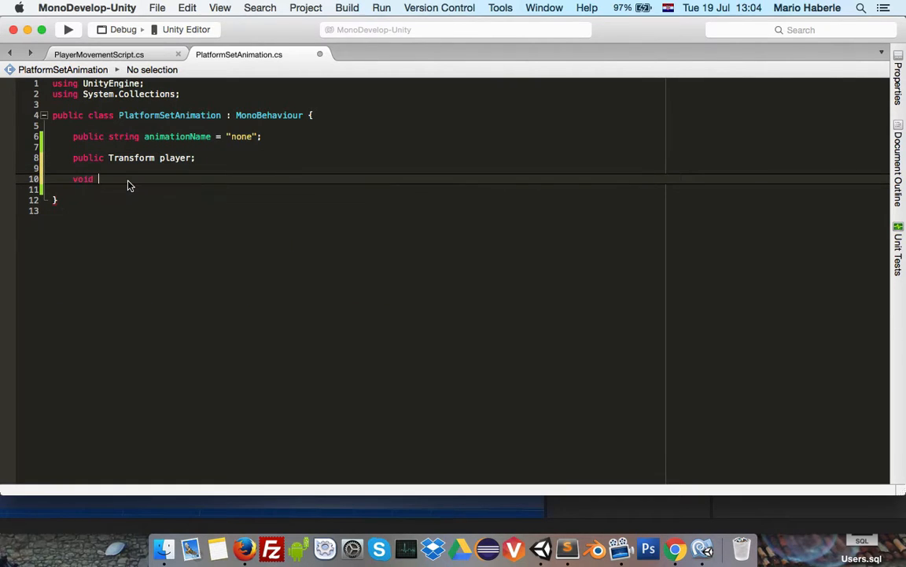
text(Awake(){)
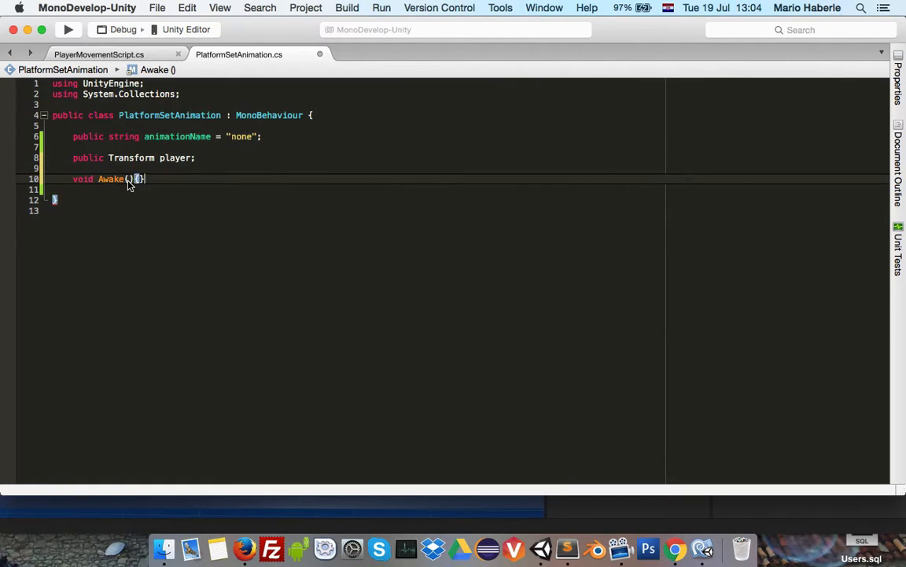
key(Return)
Step: Remove the access modifier from the player field so the line reads Transform player;
double_click(100, 157)
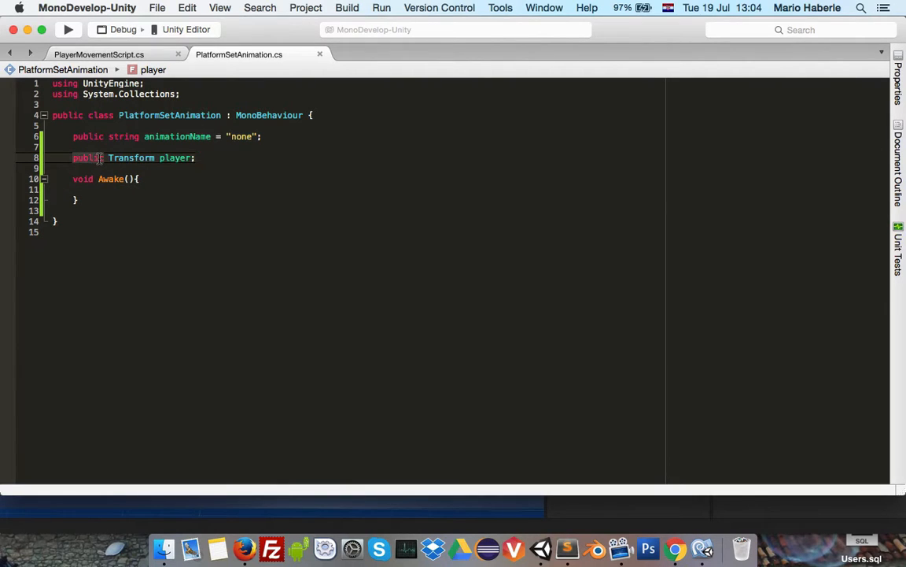
text(private)
key(Escape)
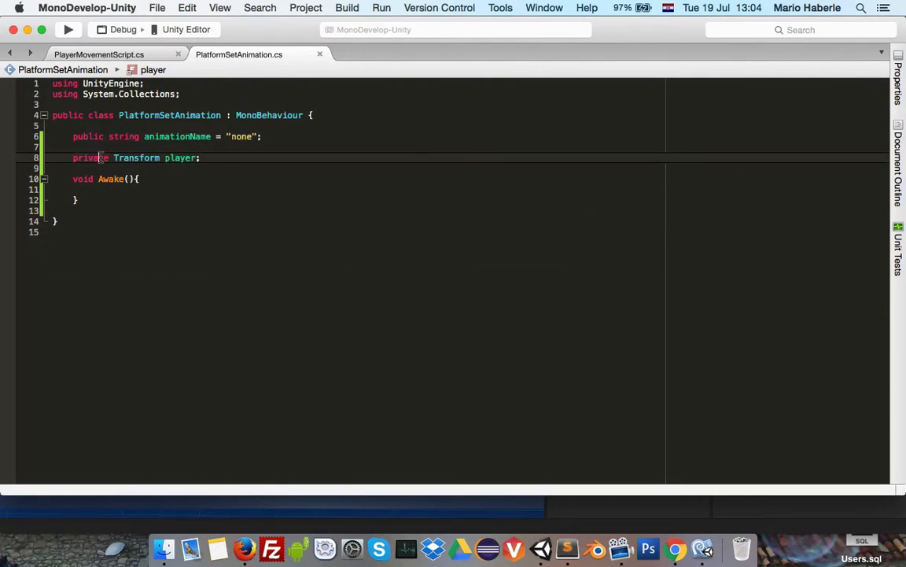
double_click(101, 158)
key(BackSpace)
Step: In Awake(), assign player = GameObject.FindGameObjectWithTag("Player").transform.parent.root;
click(119, 190)
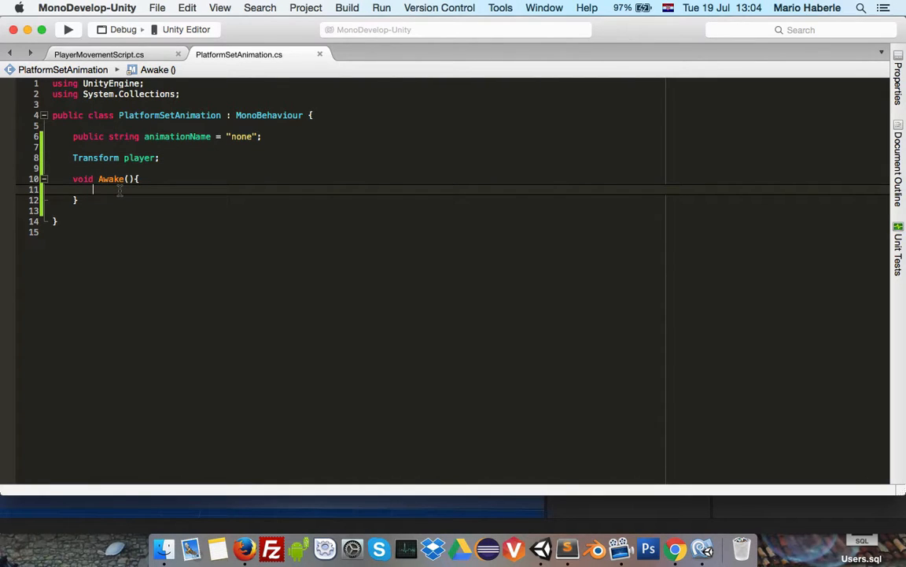
text(player = Ga)
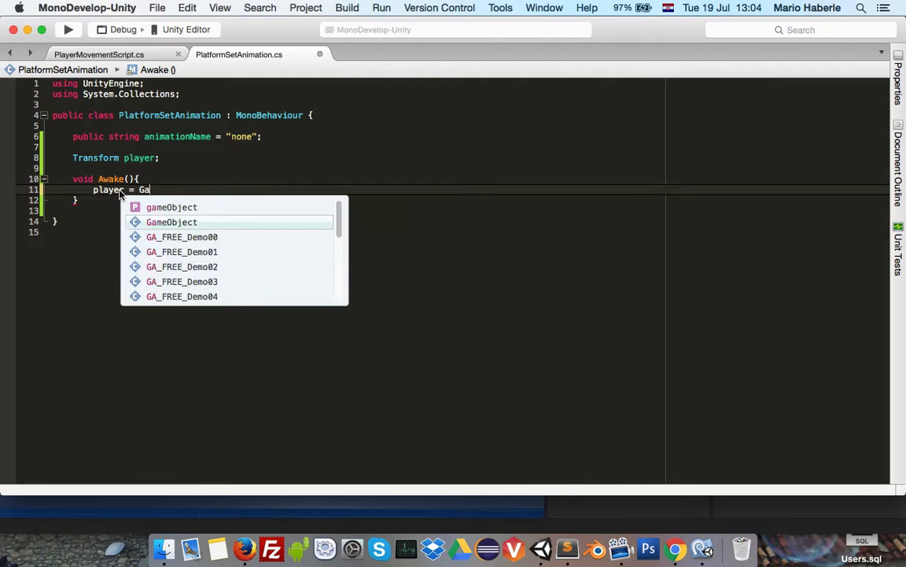
text(meObject.fid)
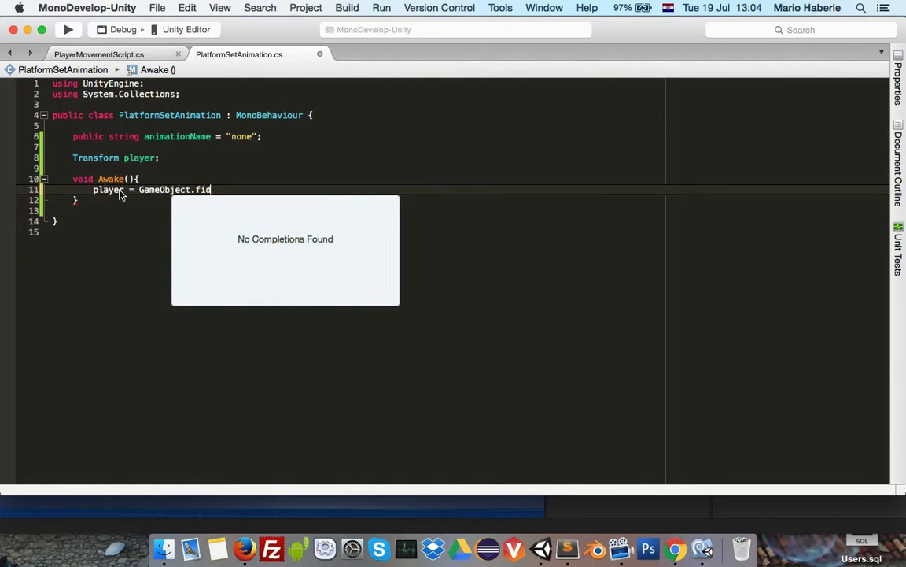
key(BackSpace)
key(BackSpace)
key(BackSpace)
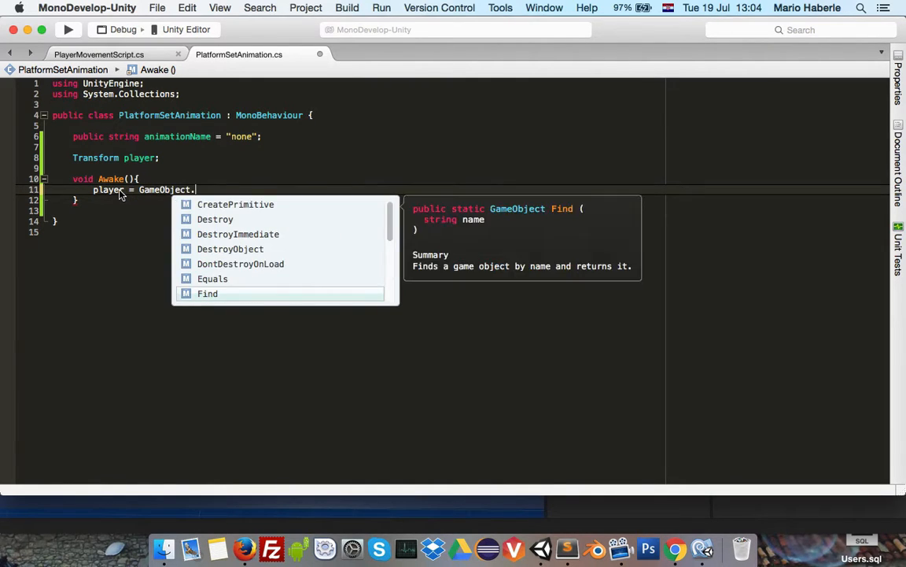
text(FindGameObject)
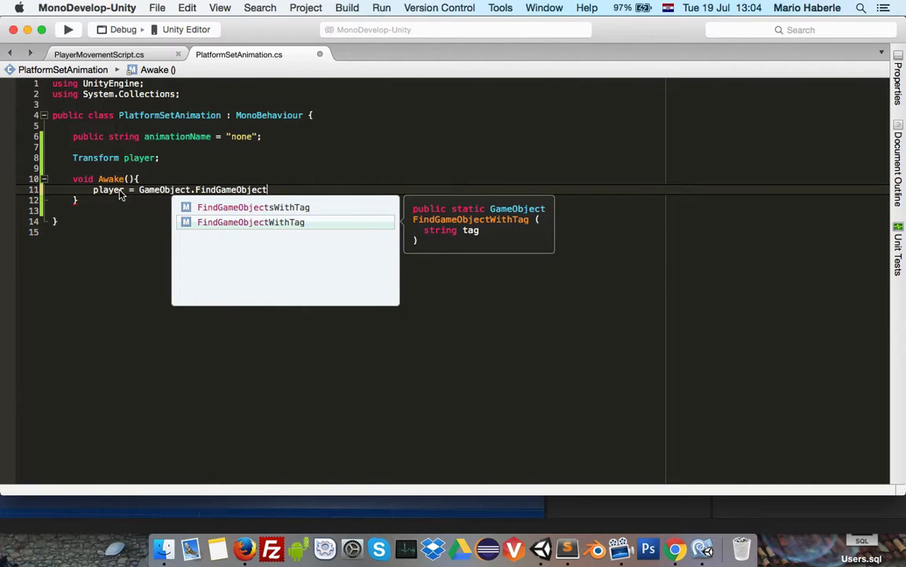
text(WithTag(")
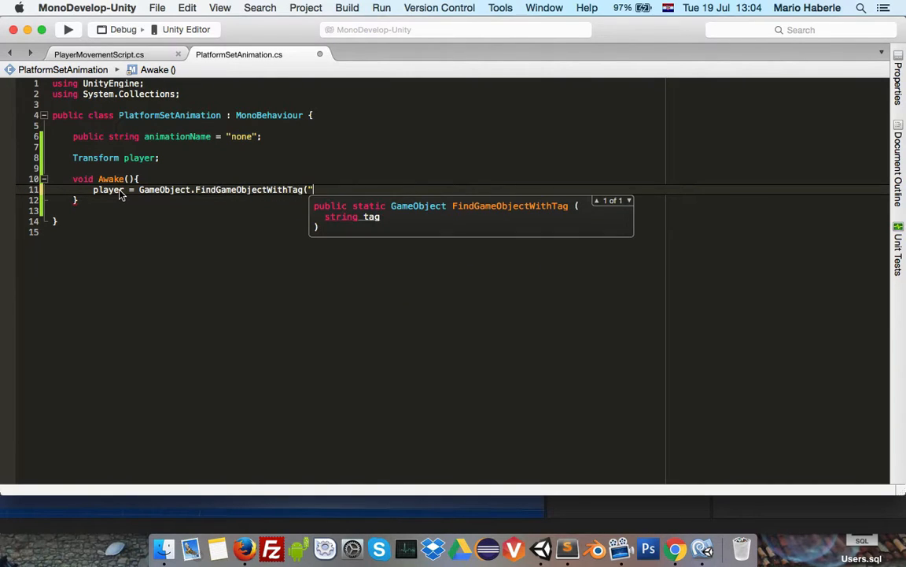
text(Player").tra)
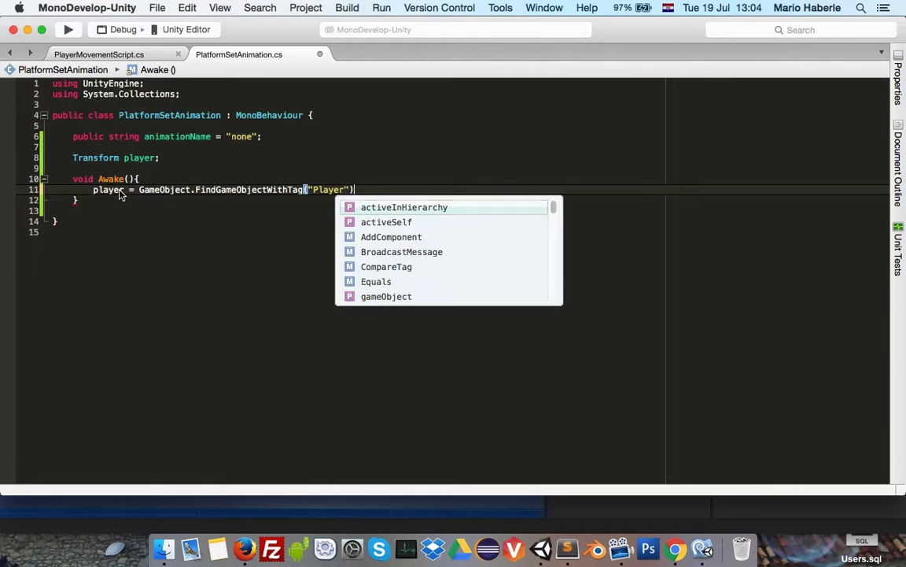
text(nsform.pare)
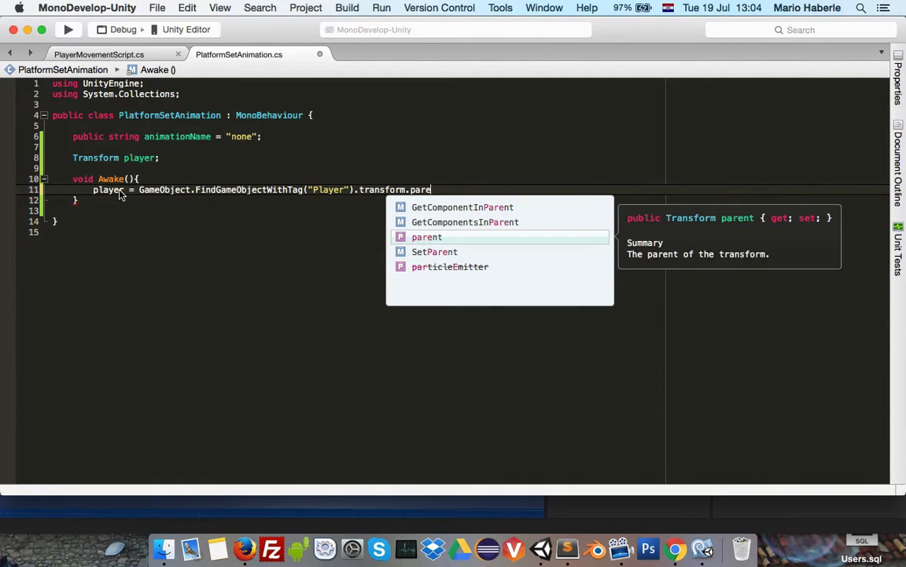
key(Return)
text(.ro)
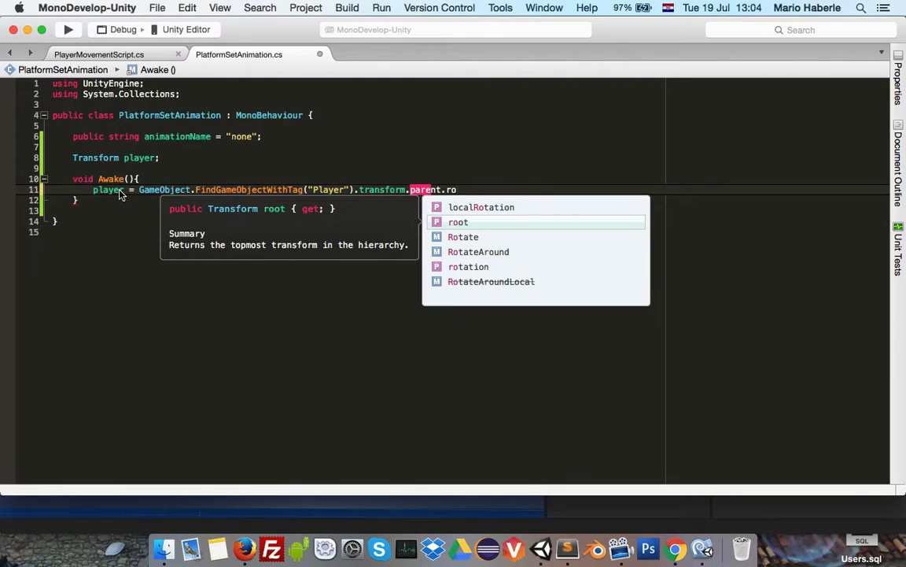
key(Return)
text(;)
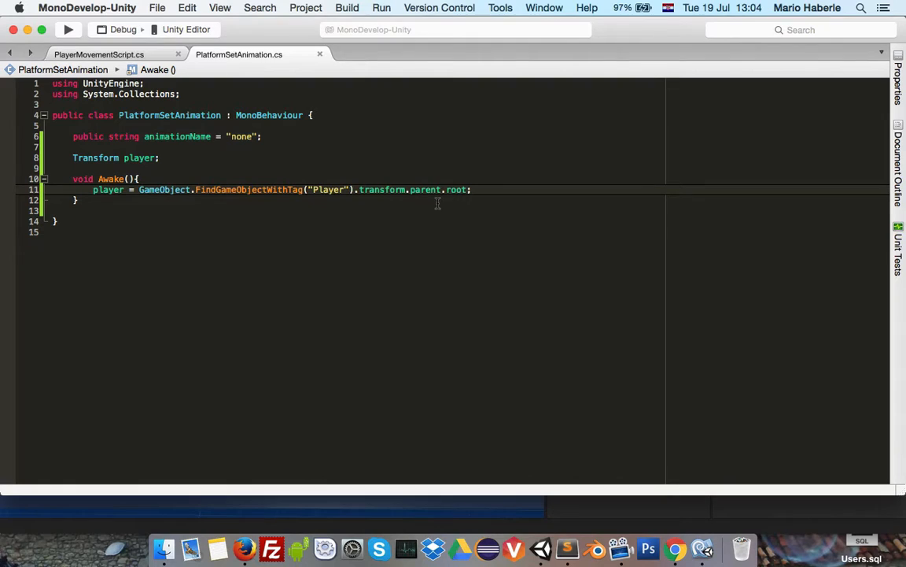
Step: Remove .parent.root from the player assignment so it ends in .transform; and save the script
drag(396, 189, 493, 190)
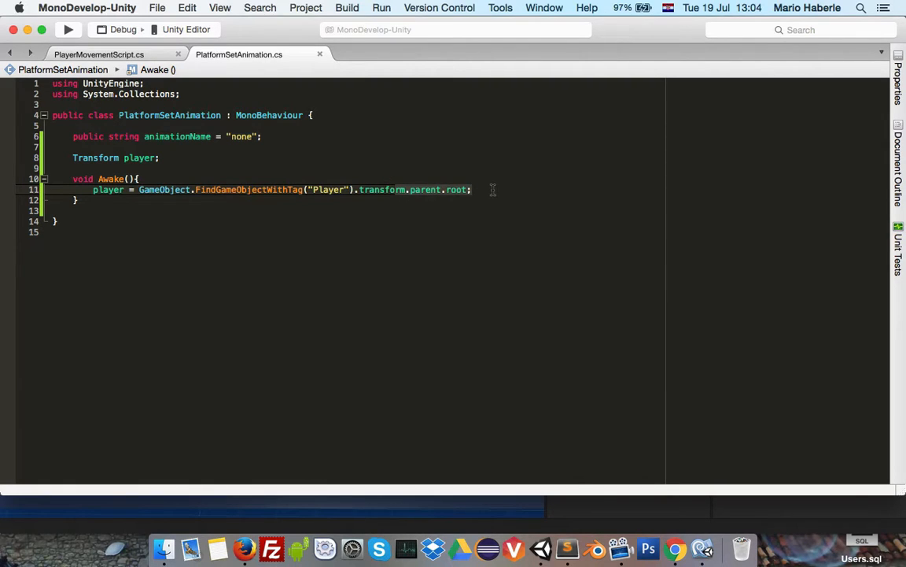
key(BackSpace)
text(m;)
key(super+s)
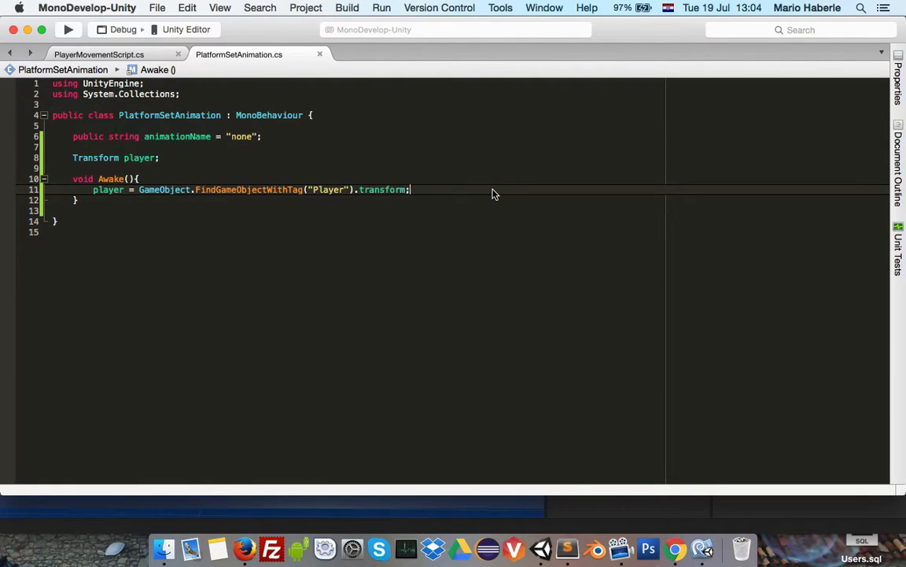
Step: Start a new void method declaration below Awake() in PlatformSetAnimation
click(409, 200)
key(Return)
key(Return)
text(void)
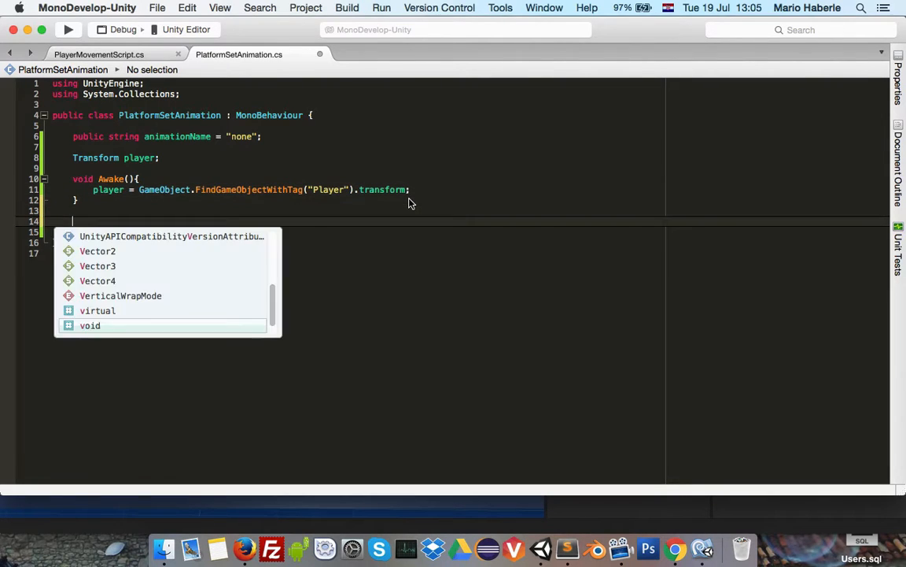
Step: Switch to Unity and set the tag of DefaultAvatar to match the "Player" lookup in the script
click(575, 522)
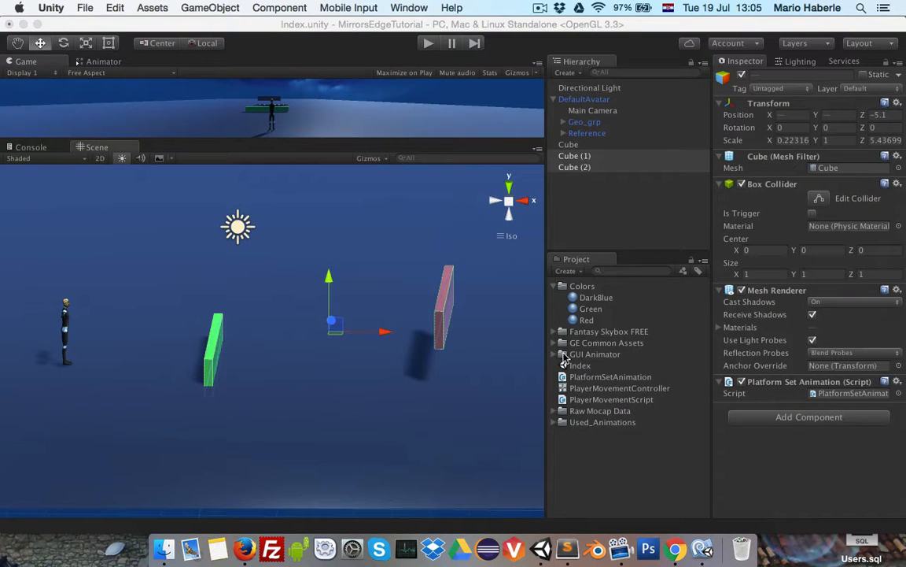
click(574, 98)
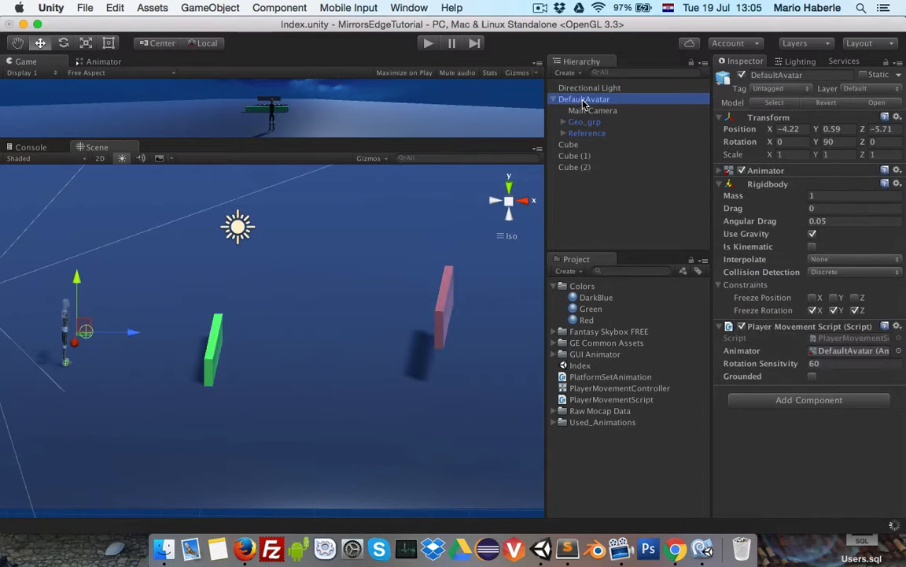
click(768, 92)
click(773, 142)
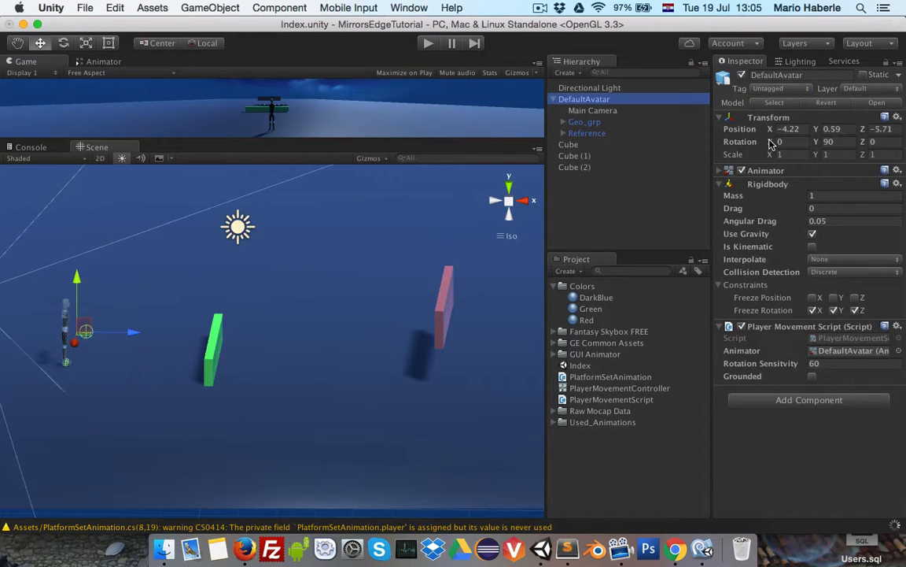
Step: Return to MonoDevelop and complete the declaration as an empty void OnTriggerEnter(Collider other) method below Awake()
click(702, 551)
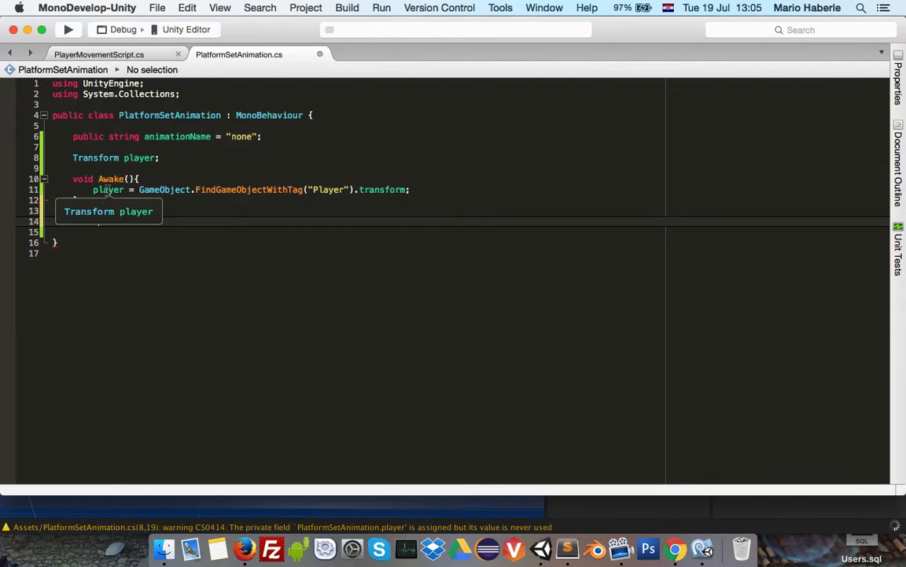
text(void OnTri)
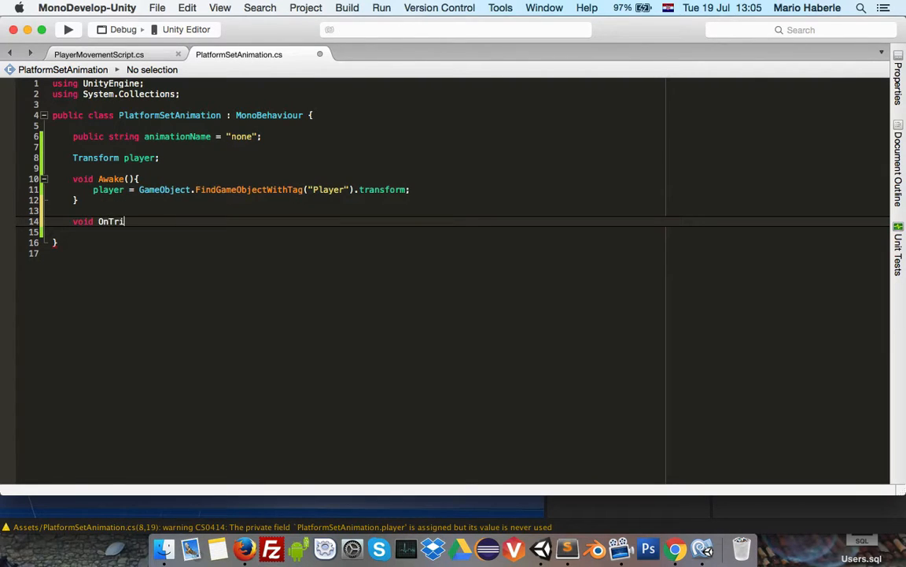
text(ggerEnter()
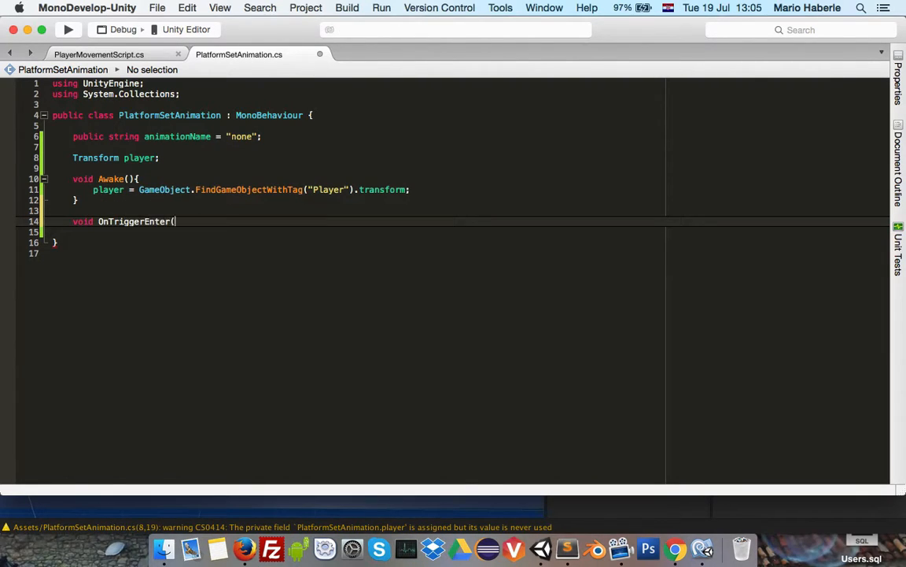
text(Collider )
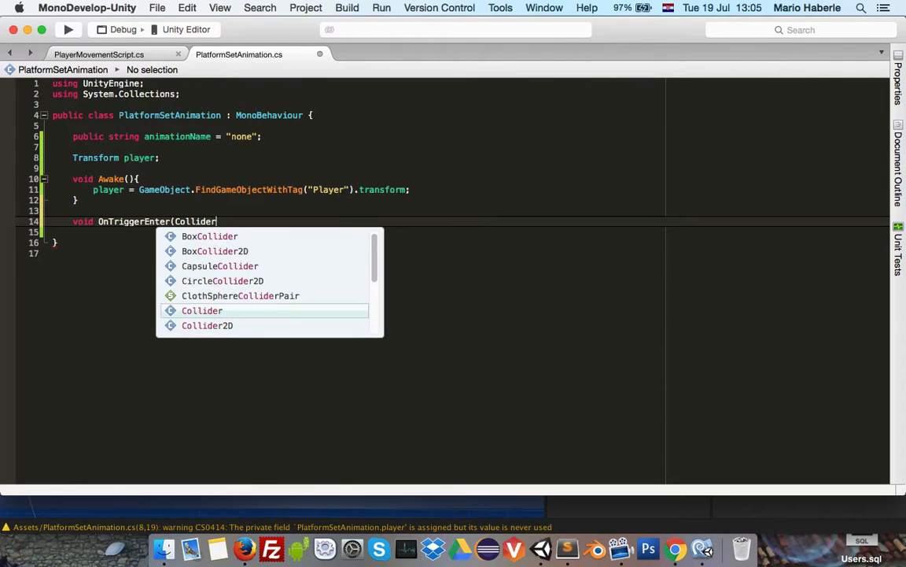
text(other){)
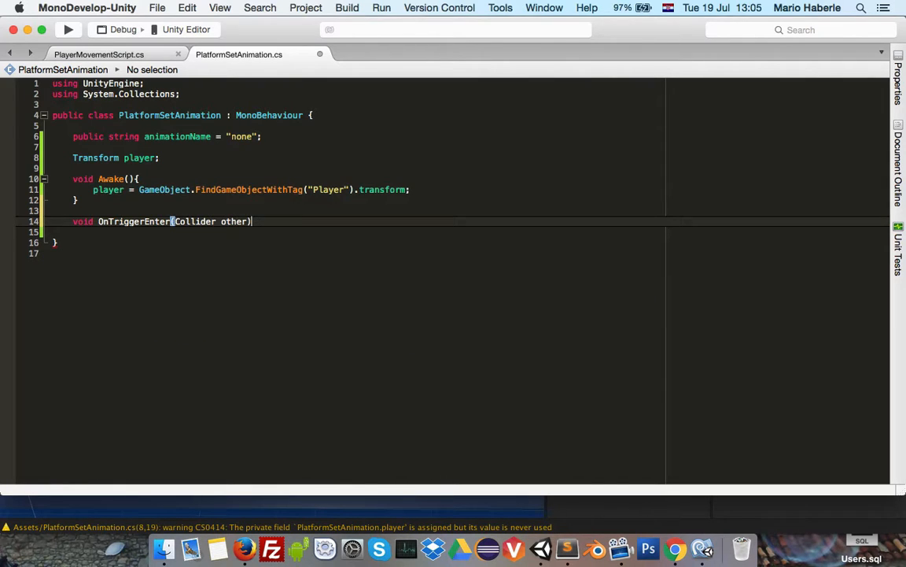
key(Return)
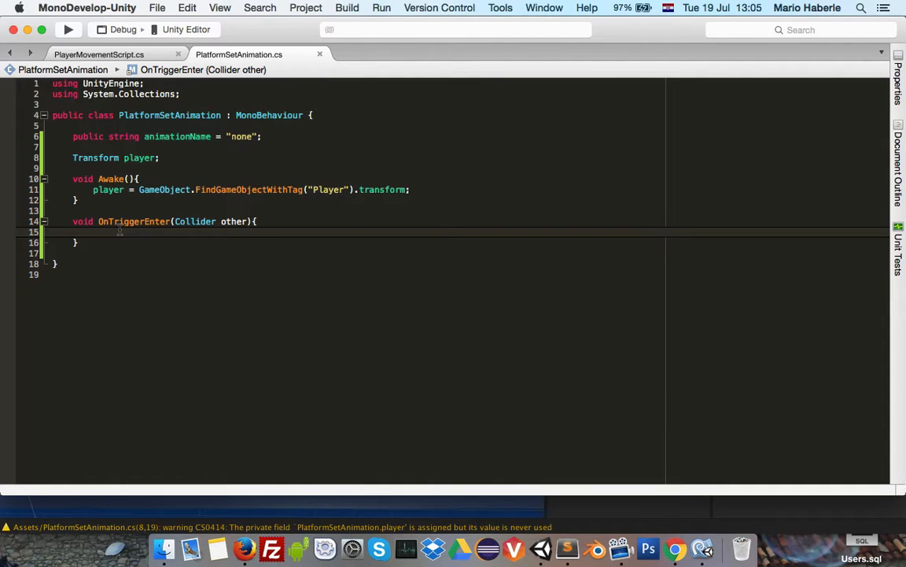
Step: Inside OnTriggerEnter, begin a statement that accesses player.GetComponent<PlayerMovementScript>()
text(player)
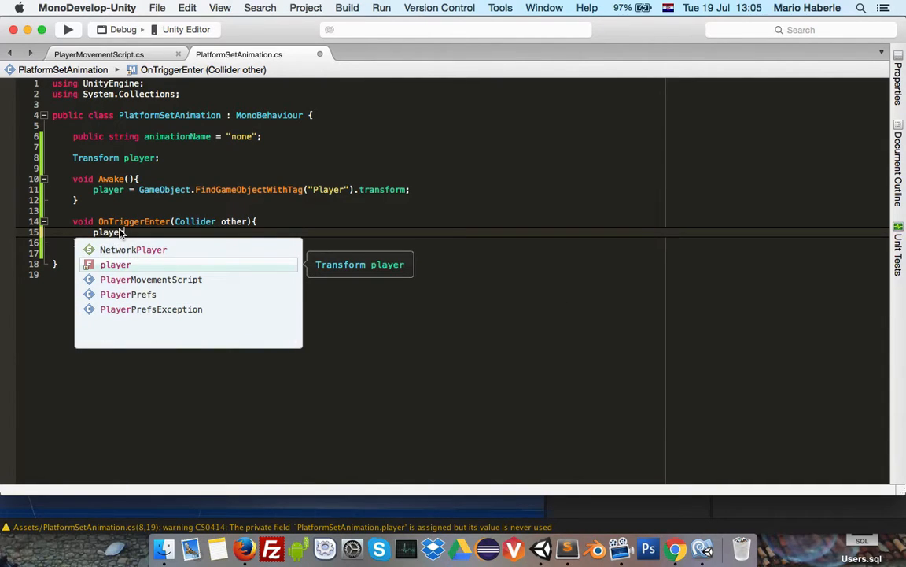
text(.)
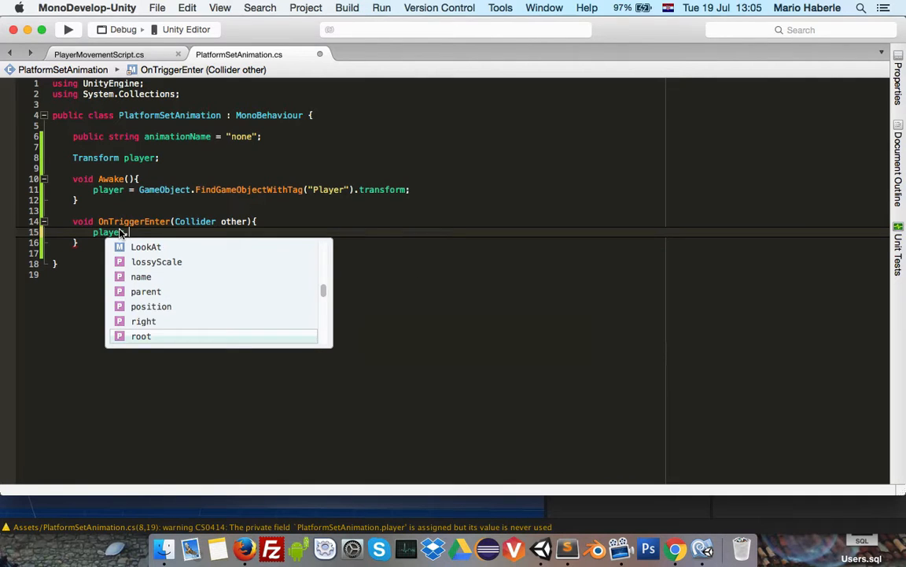
text(getcom<Sec)
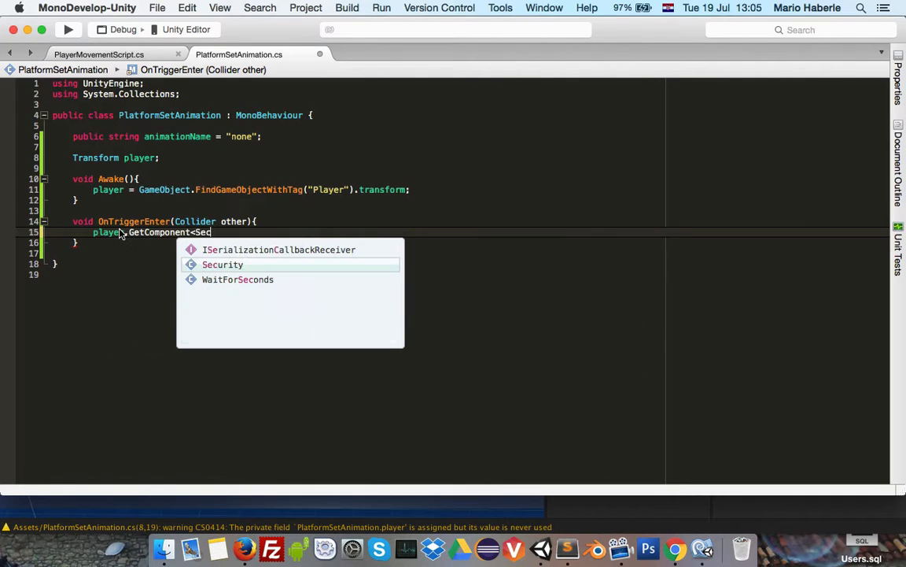
key(BackSpace)
key(BackSpace)
key(BackSpace)
text(Playet)
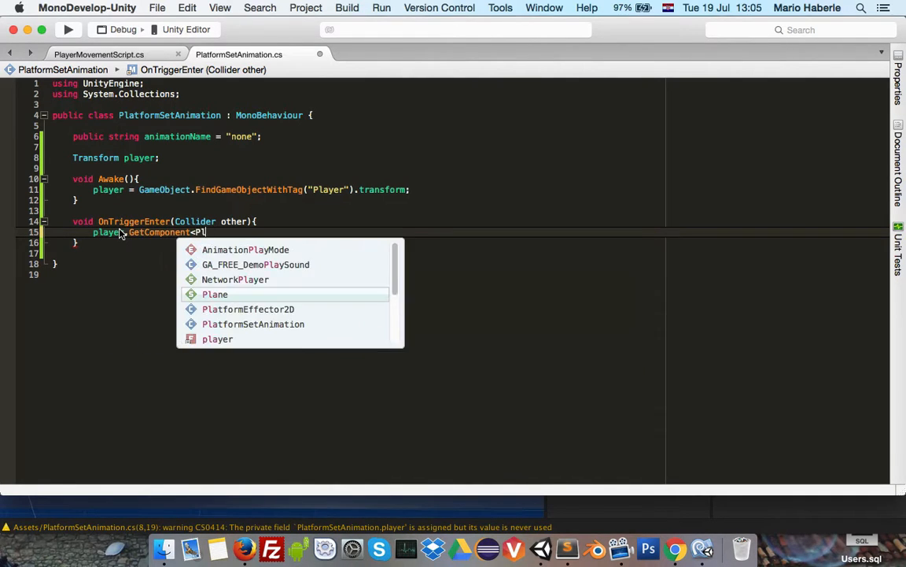
key(BackSpace)
text(rMovementScript)
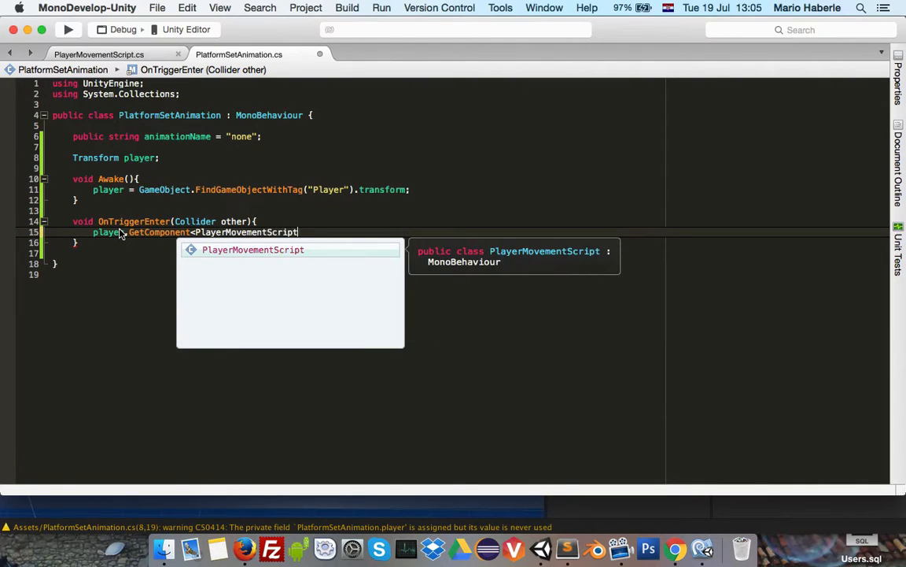
text(>().)
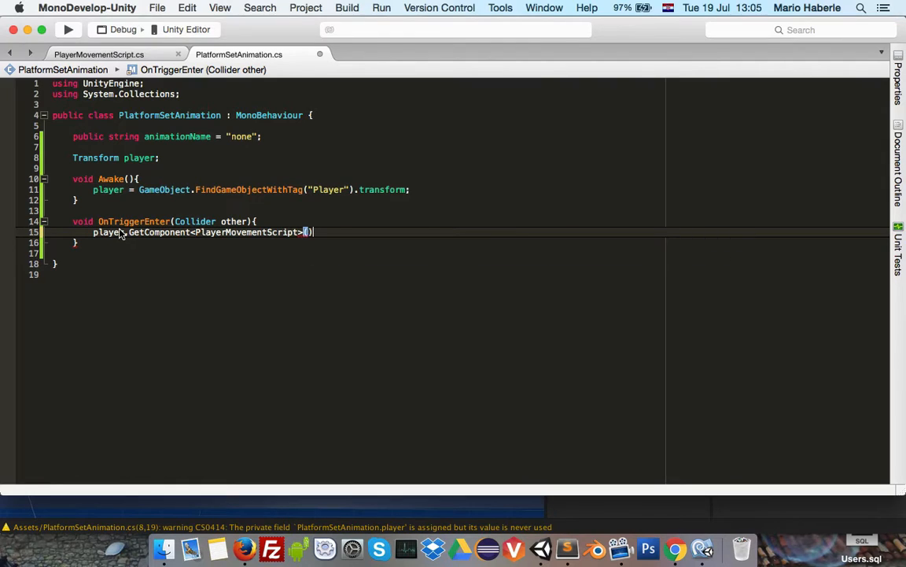
Step: Complete the OnTriggerEnter statement by assigning animationName to the component's currentAnimation
text(cur)
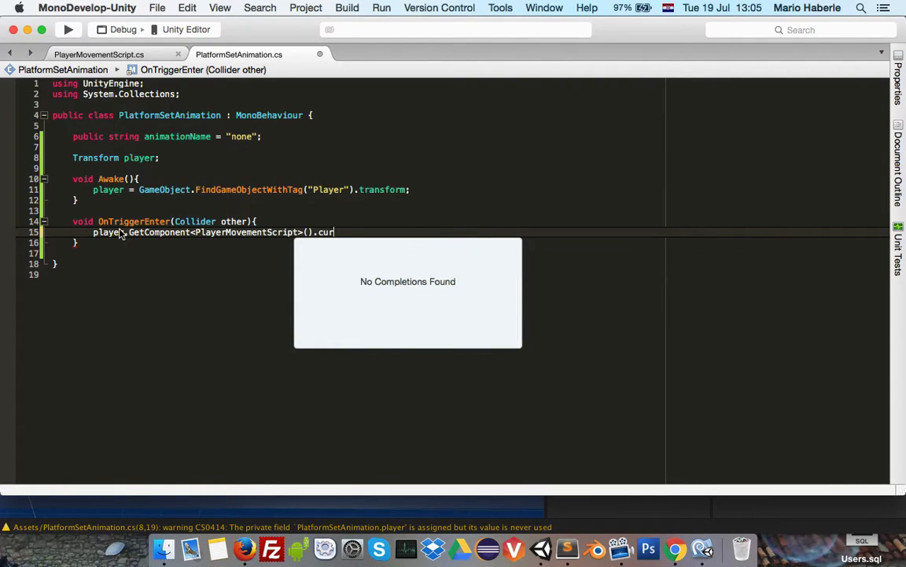
text(rentAnimation =)
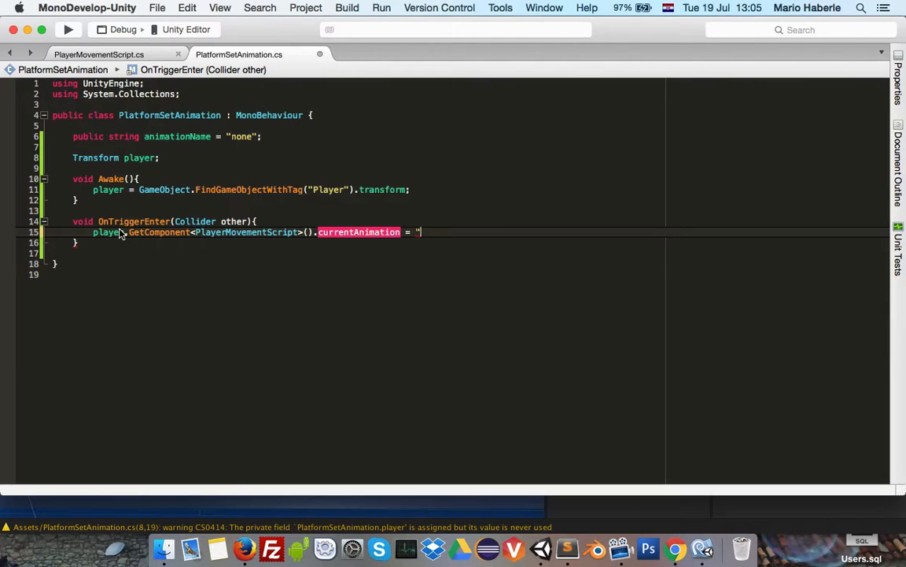
text( ")
key(BackSpace)
text(animat)
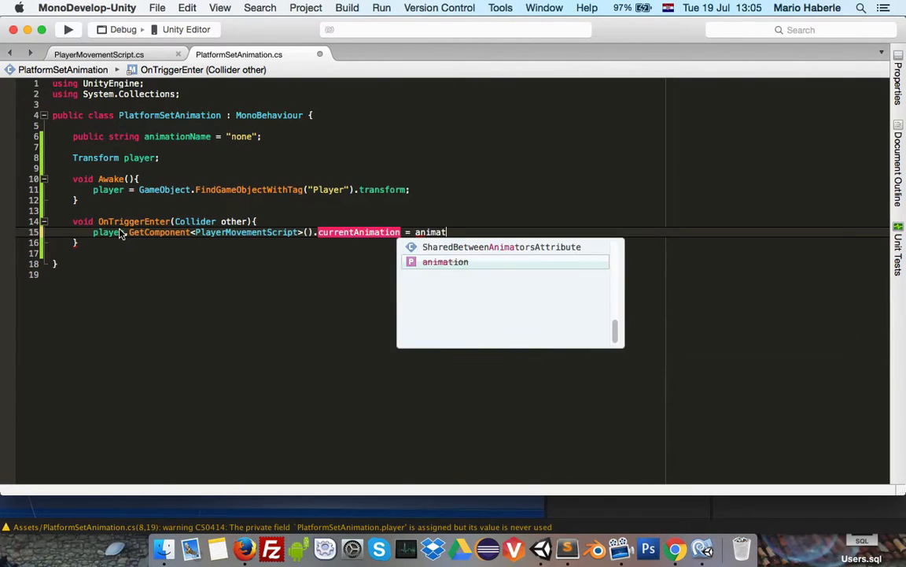
text(ionName;)
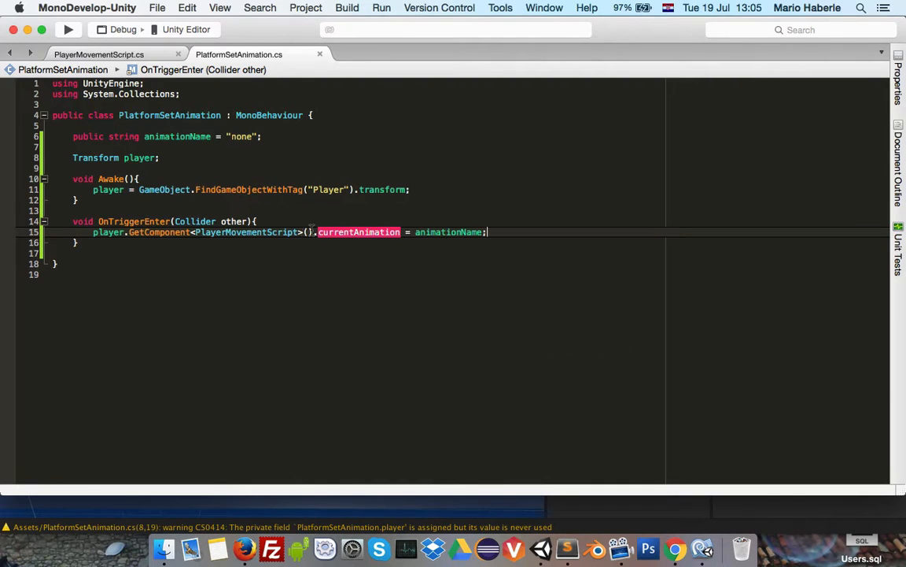
Step: Declare the field public string currentAnimation; above the sprint field in the PlayerMovementScript class
click(91, 52)
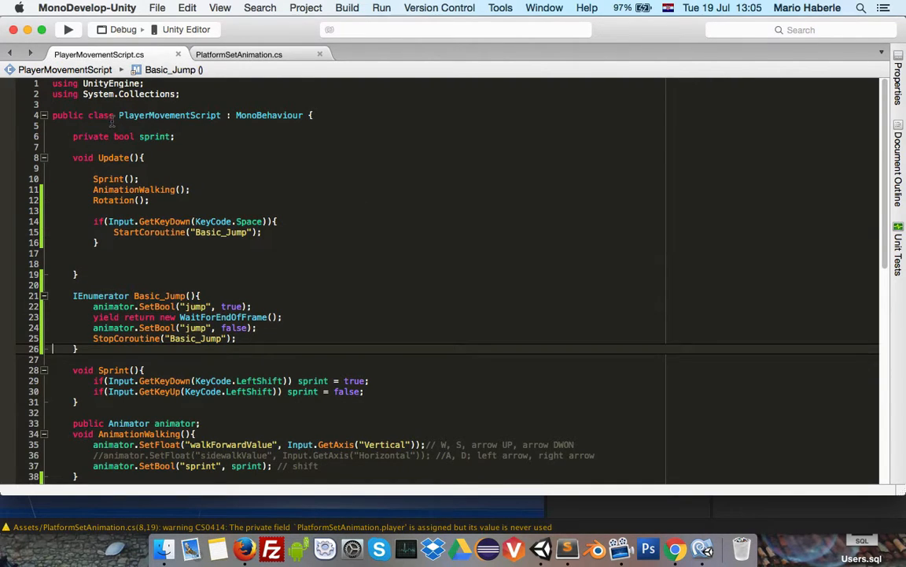
click(112, 123)
text(public s)
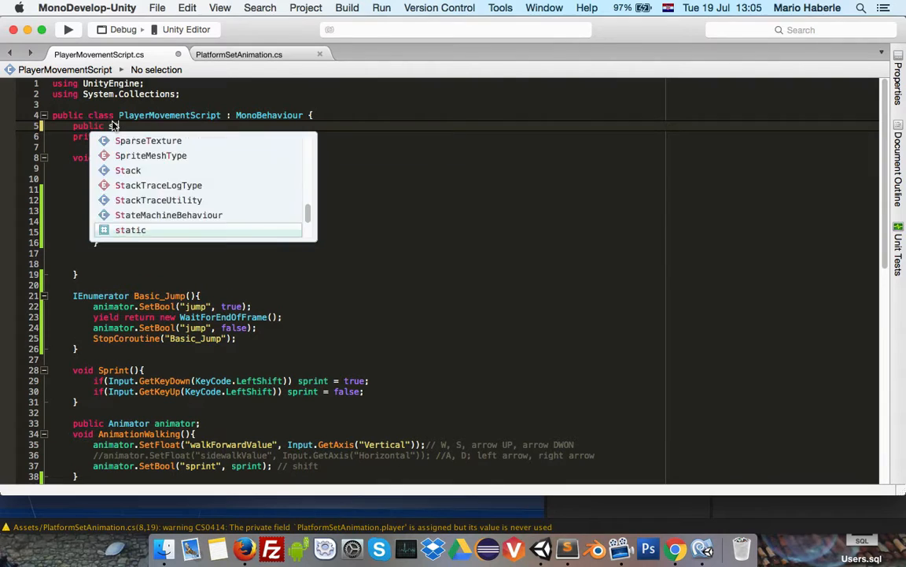
text(tring currentAnimation;)
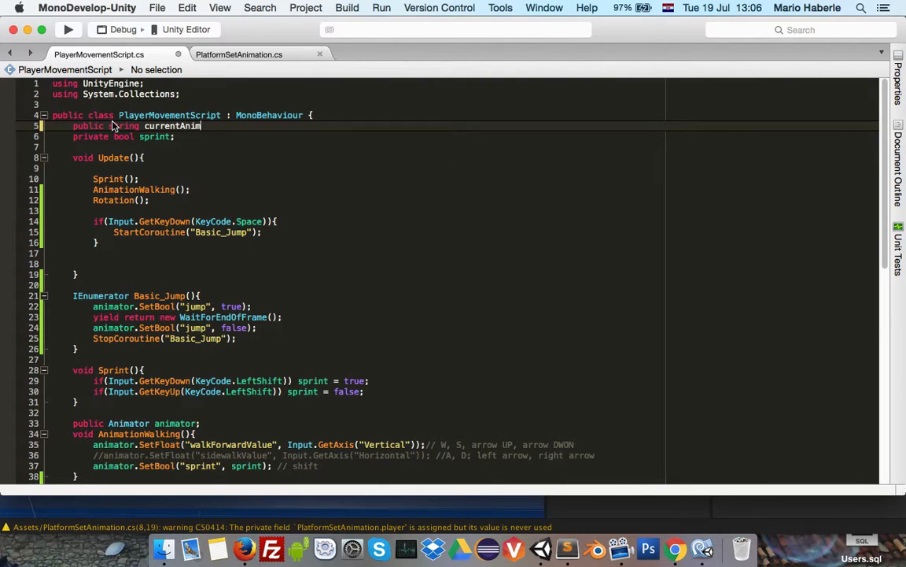
Step: Save PlayerMovementScript, and add an empty void OnTriggerExit() method below OnTriggerEnter in PlatformSetAnimation
key(super+s)
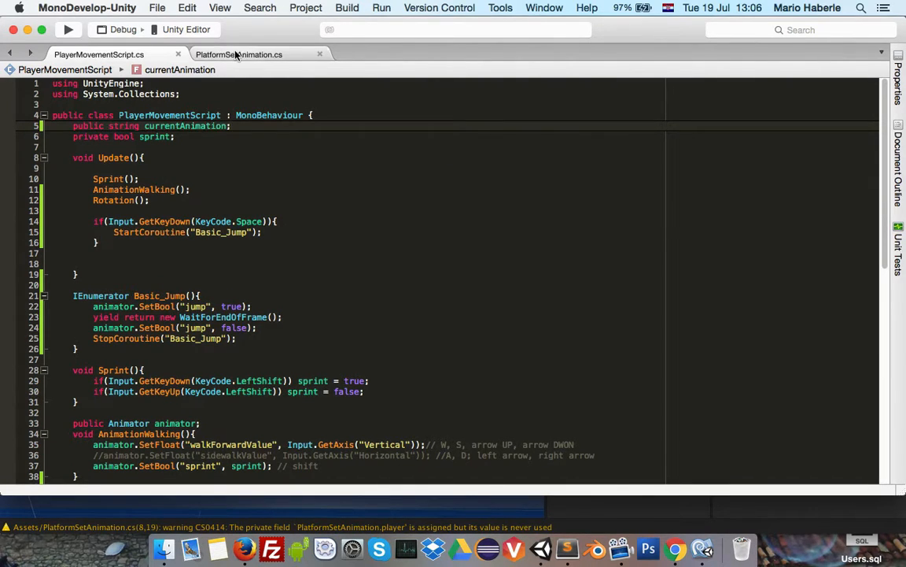
click(205, 53)
click(109, 243)
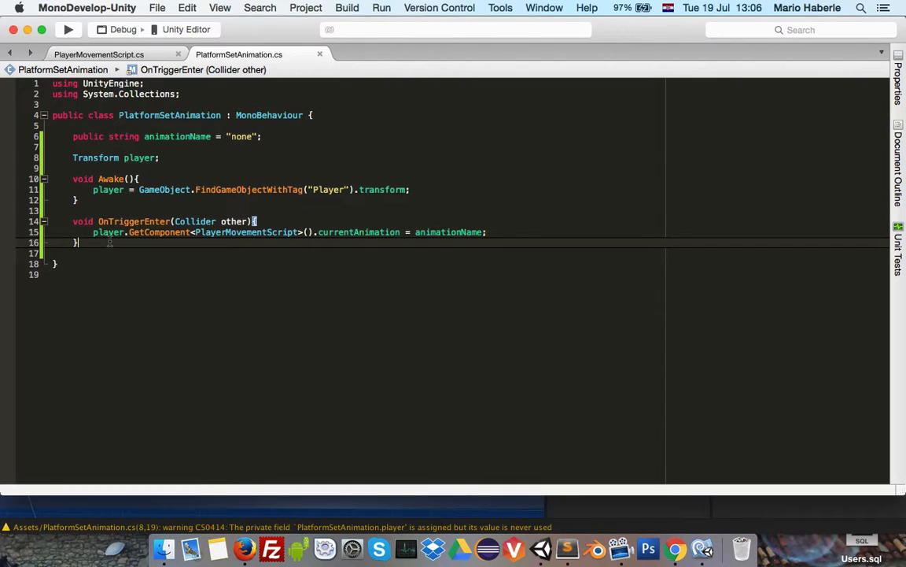
key(Return)
text(void OnTri)
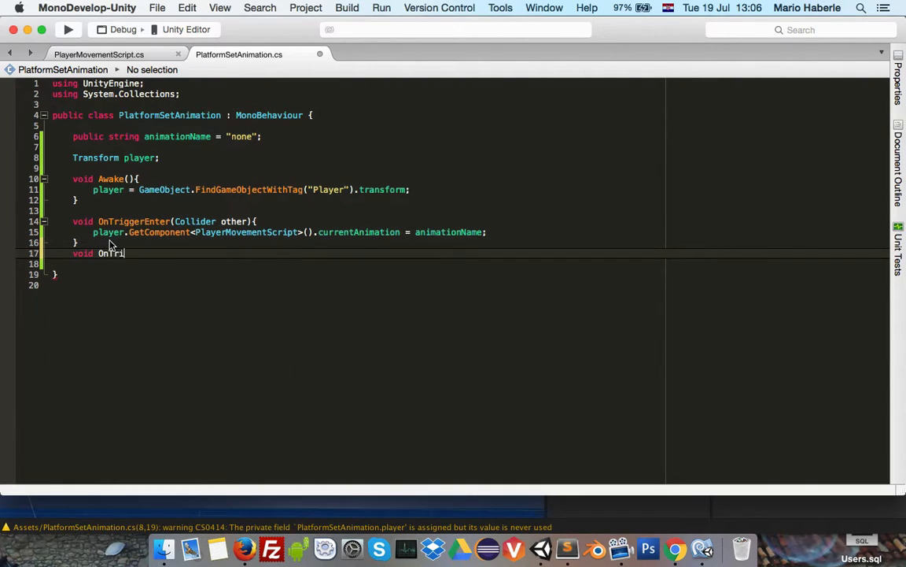
text(ggerExit(){)
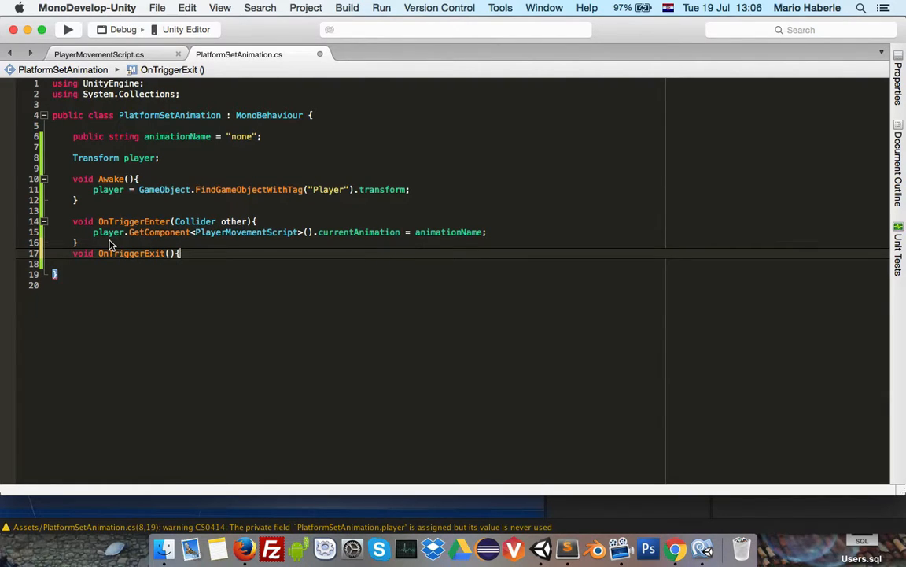
key(Return)
Step: Copy the OnTriggerEnter statement into OnTriggerExit, assign "none" to currentAnimation there instead of animationName, and save the script
click(155, 232)
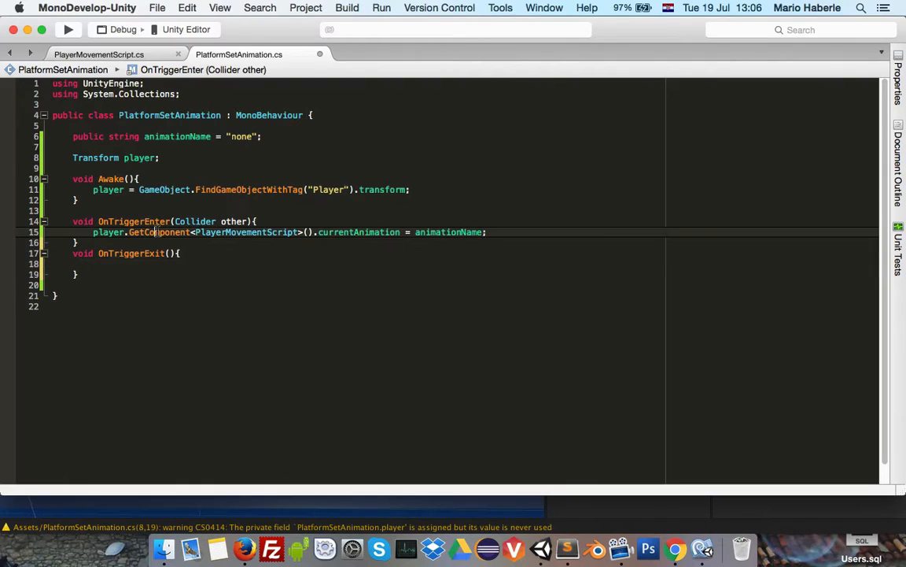
triple_click(155, 233)
key(super+c)
click(130, 266)
key(super+v)
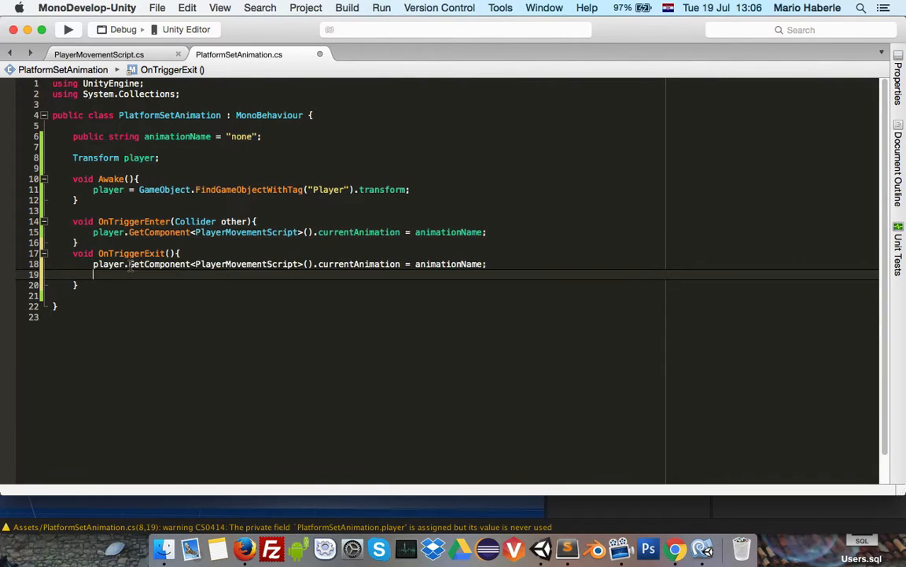
key(BackSpace)
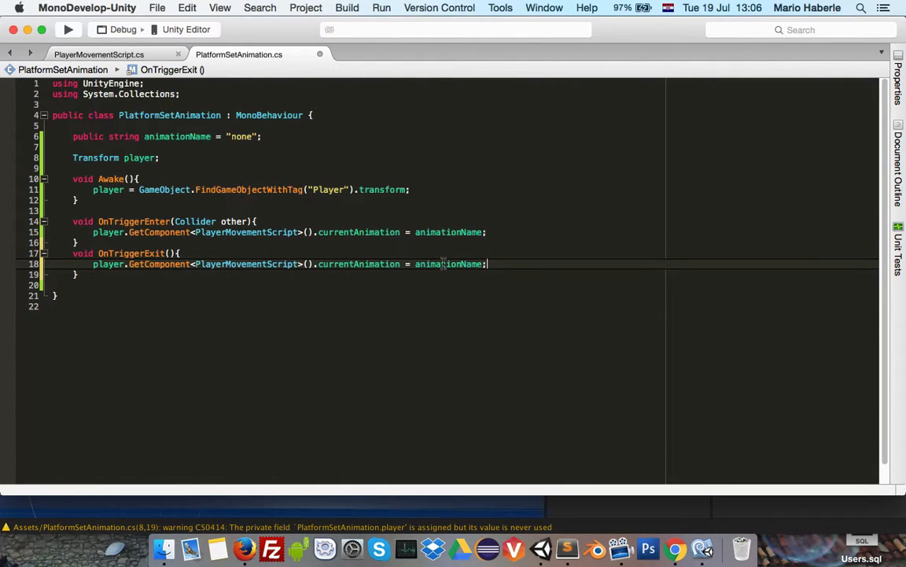
double_click(443, 264)
text("none")
key(super+s)
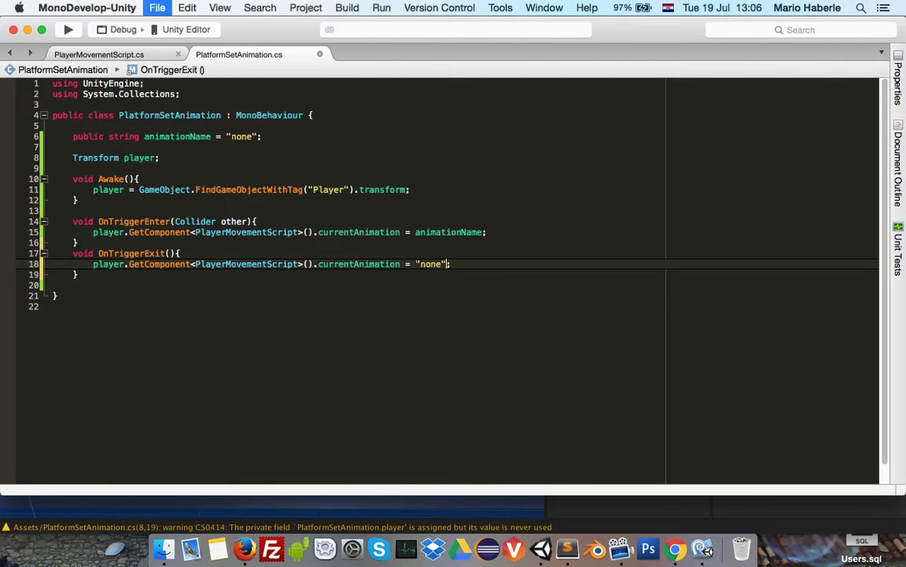
click(260, 201)
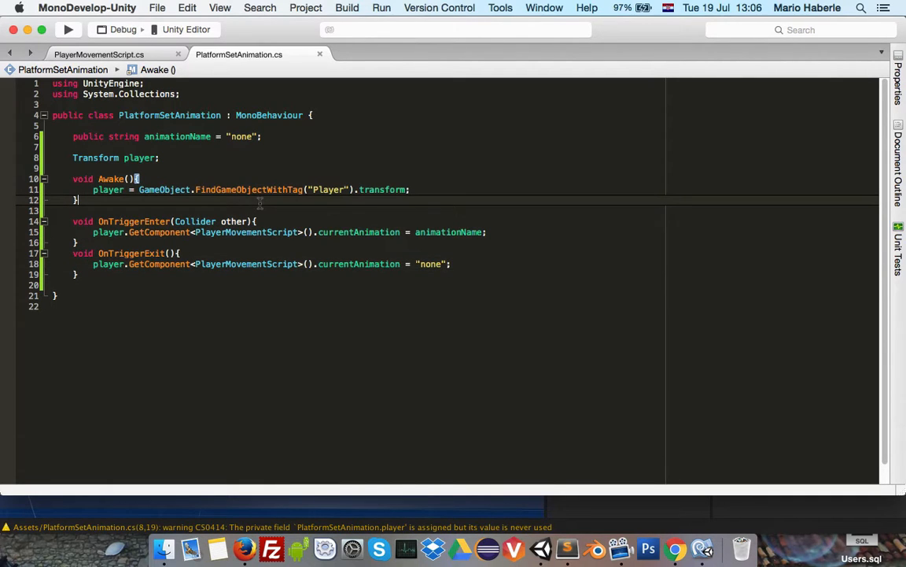
Step: Switch to Unity and set the Animation Name of Cube (1), the green obstacle, to basic_obstacle_jump
click(543, 554)
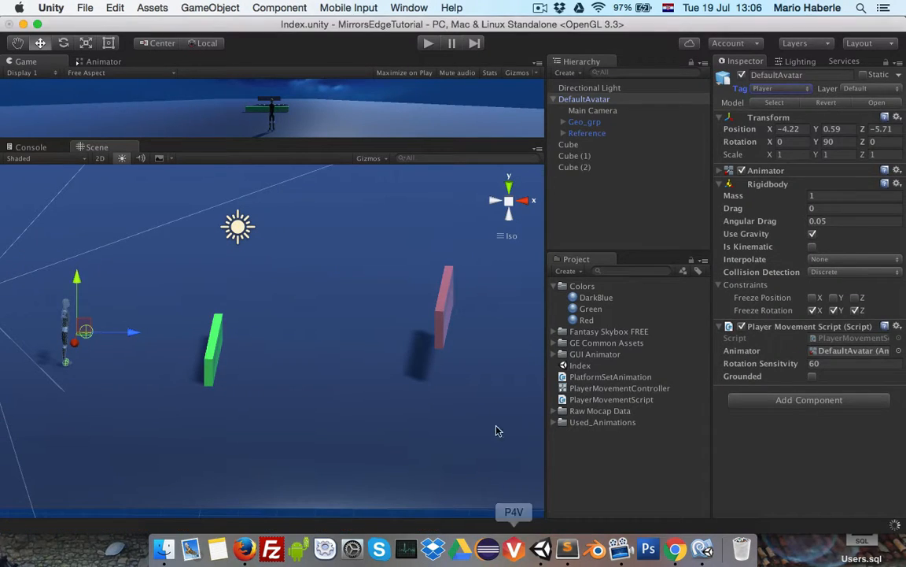
click(588, 157)
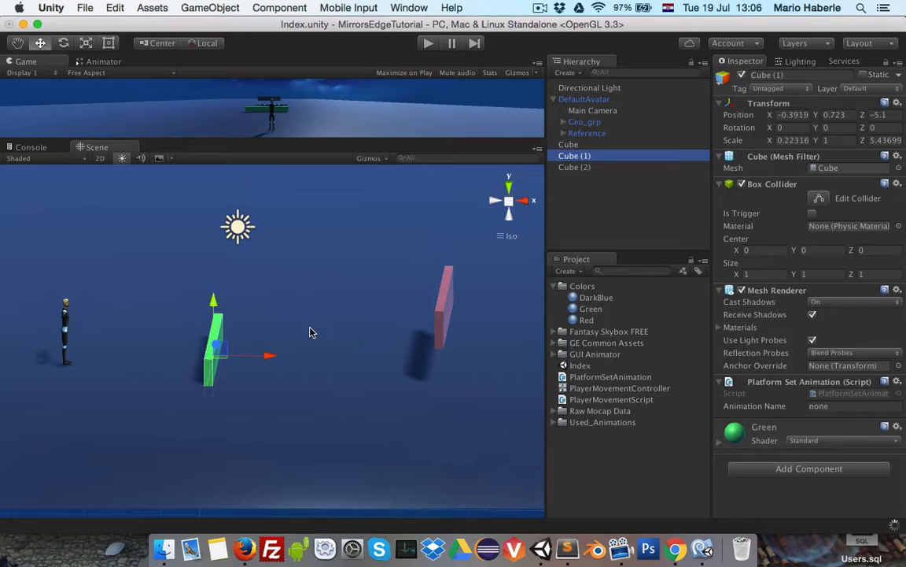
click(556, 425)
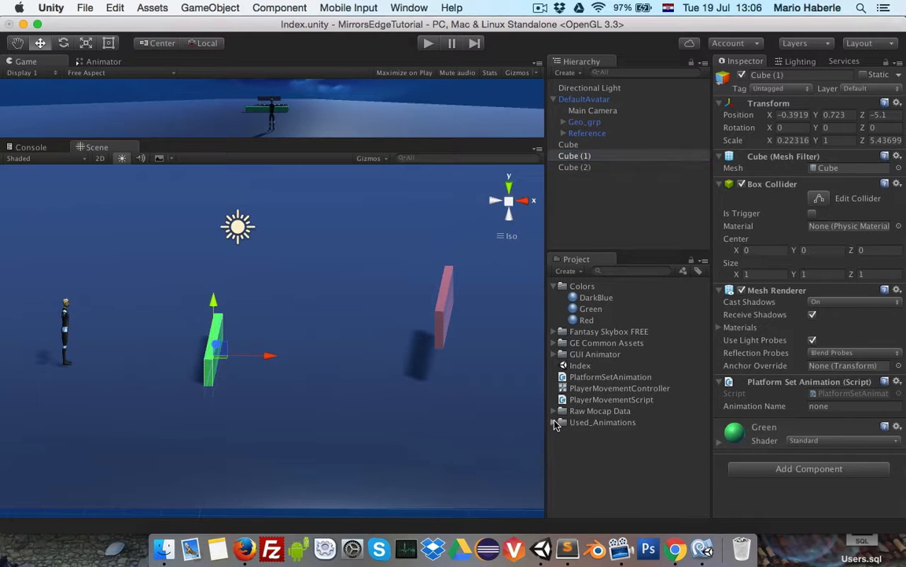
click(556, 424)
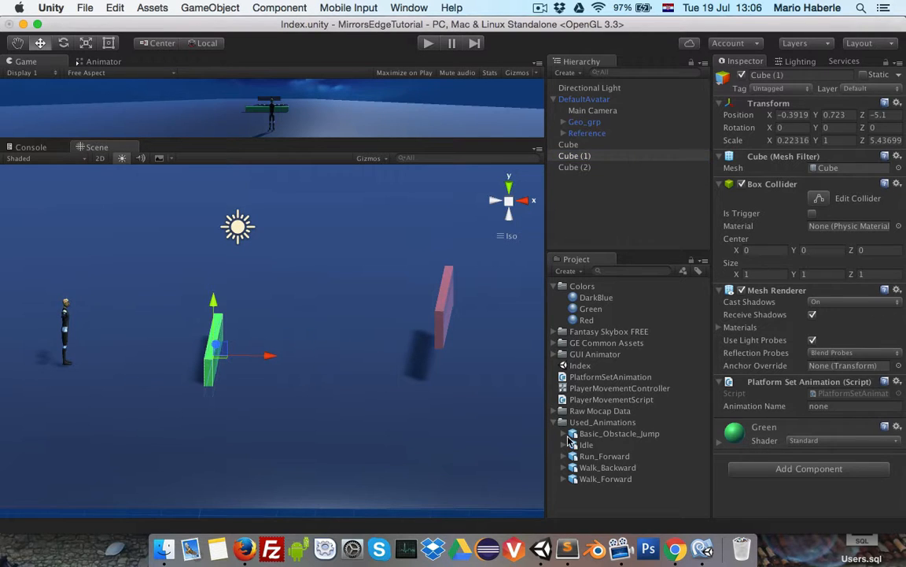
click(569, 158)
click(850, 406)
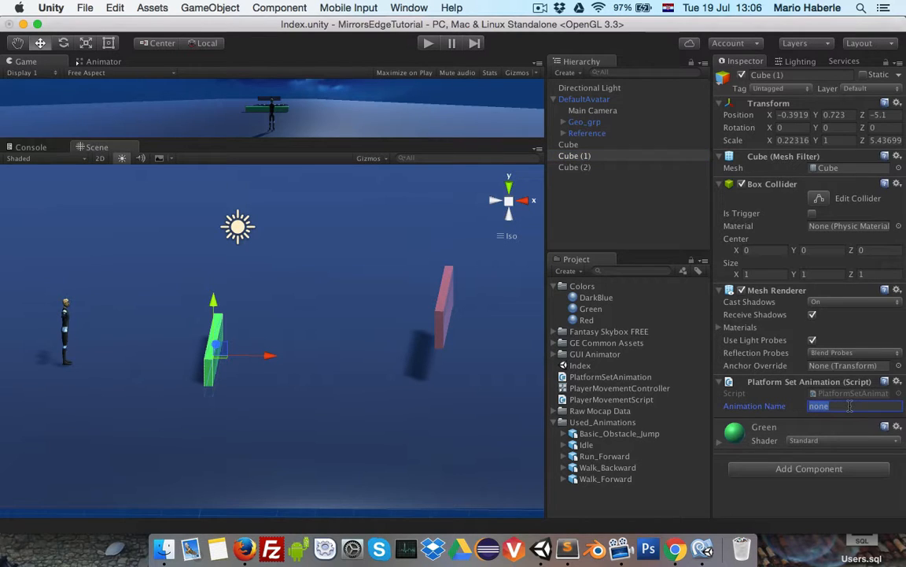
text(basic_obstacle_jump)
Step: Set the Animation Name of Cube (2), the red obstacle, to slide
click(575, 167)
click(835, 406)
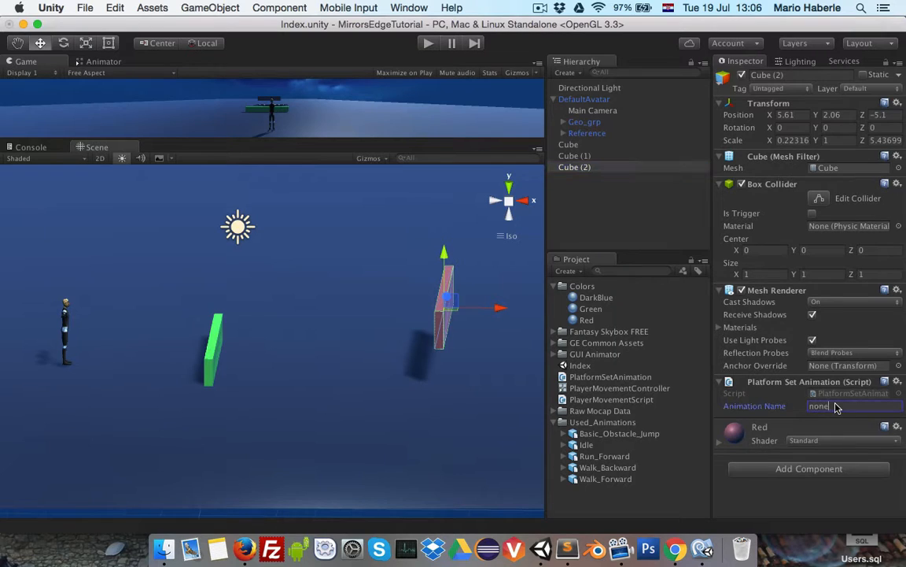
text(slide)
Step: Examine the Current Animation property in DefaultAvatar's Player Movement Script component
alt+drag(203, 263, 187, 313)
click(584, 99)
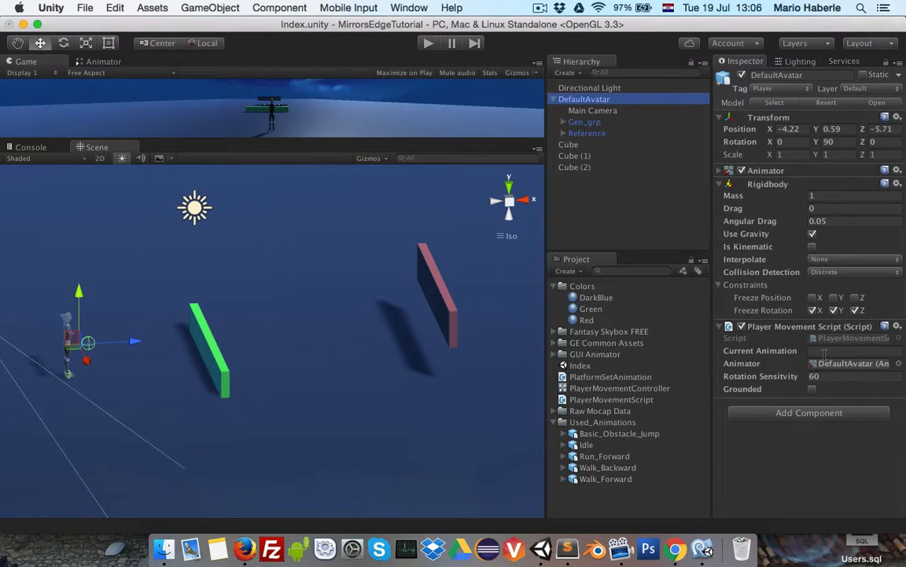
click(824, 351)
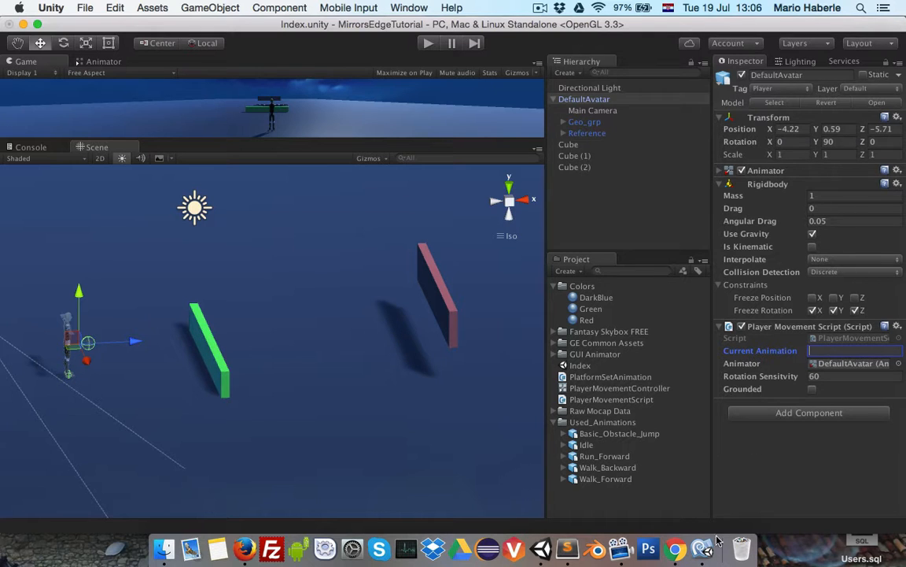
Step: Return to PlayerMovementScript in MonoDevelop and begin an if statement comparing currentAnimation with a string, above the Space key check in Update()
click(595, 549)
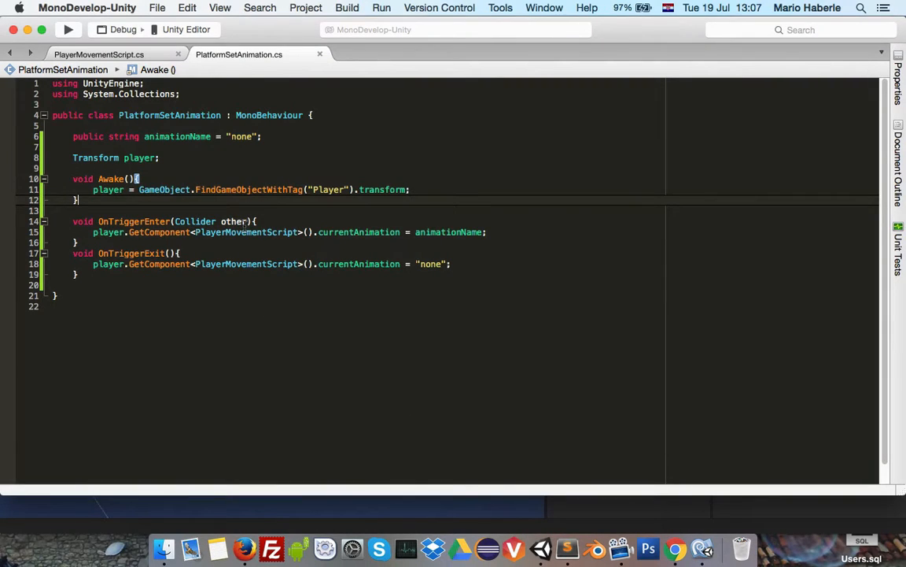
click(92, 53)
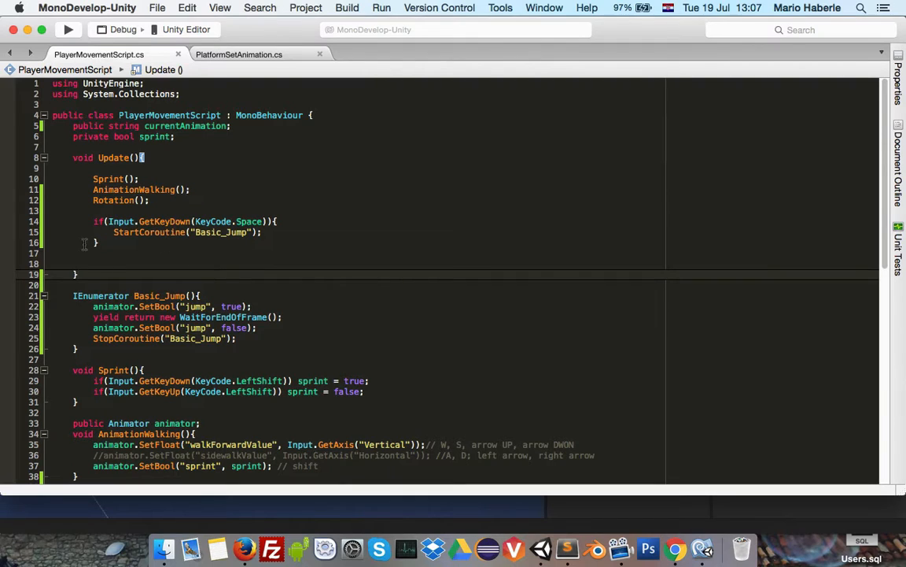
click(109, 209)
key(Return)
text(if(currentAnimation == ")
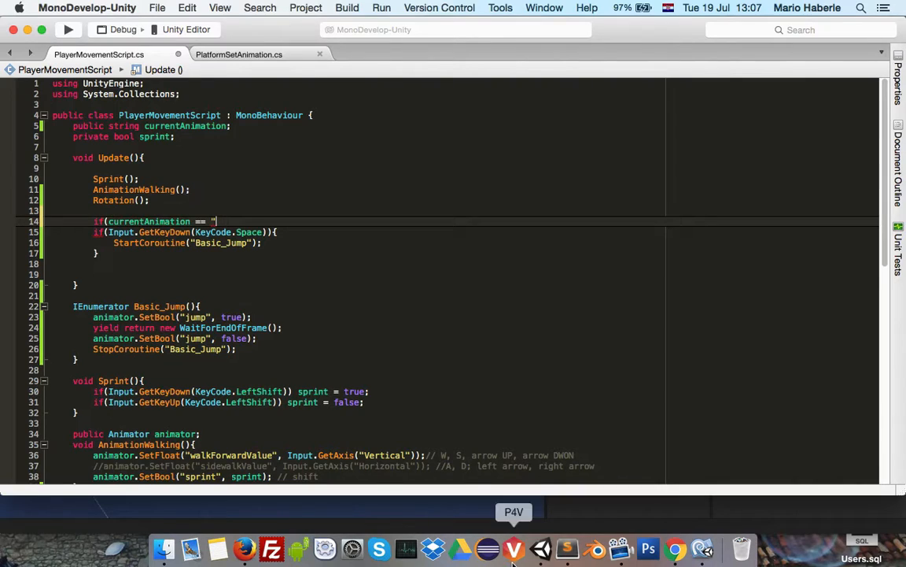
Step: Copy Cube (1)'s animation name basic_obstacle_jump from Unity into the unfinished currentAnimation condition and open its code block
click(541, 548)
click(581, 155)
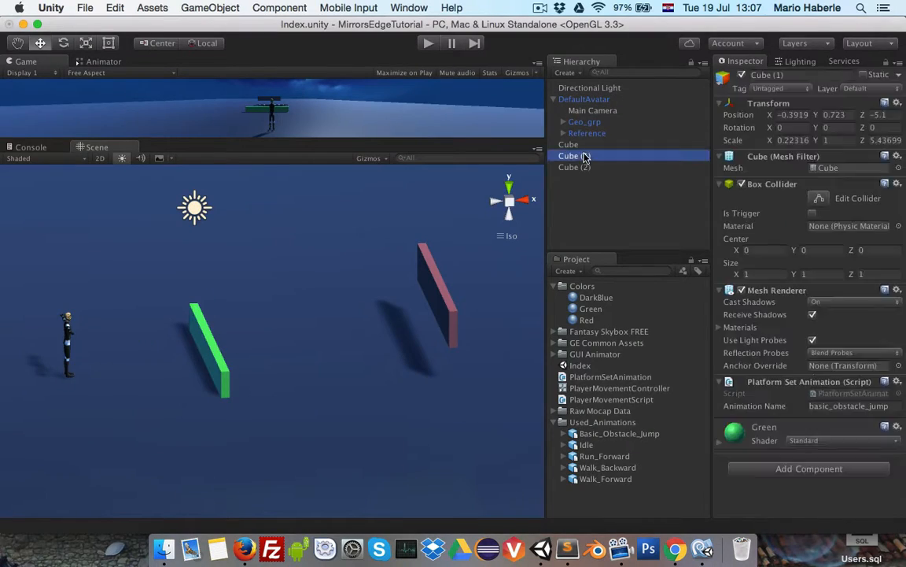
mouse_move(903, 561)
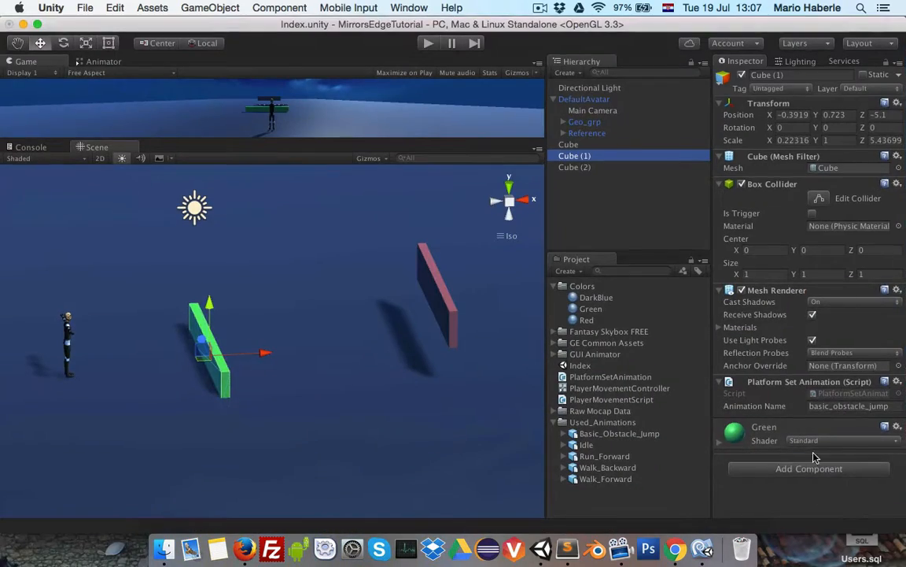
click(817, 407)
key(super+c)
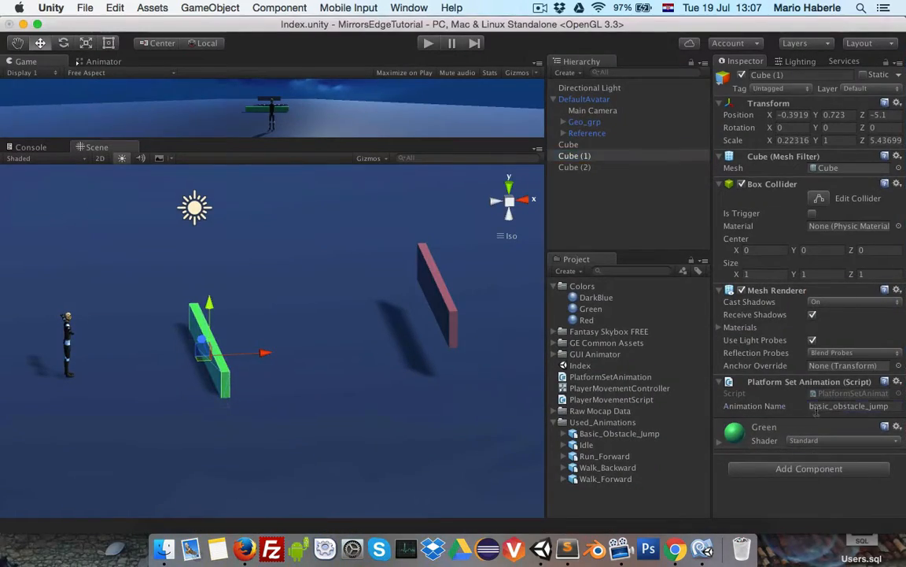
click(703, 549)
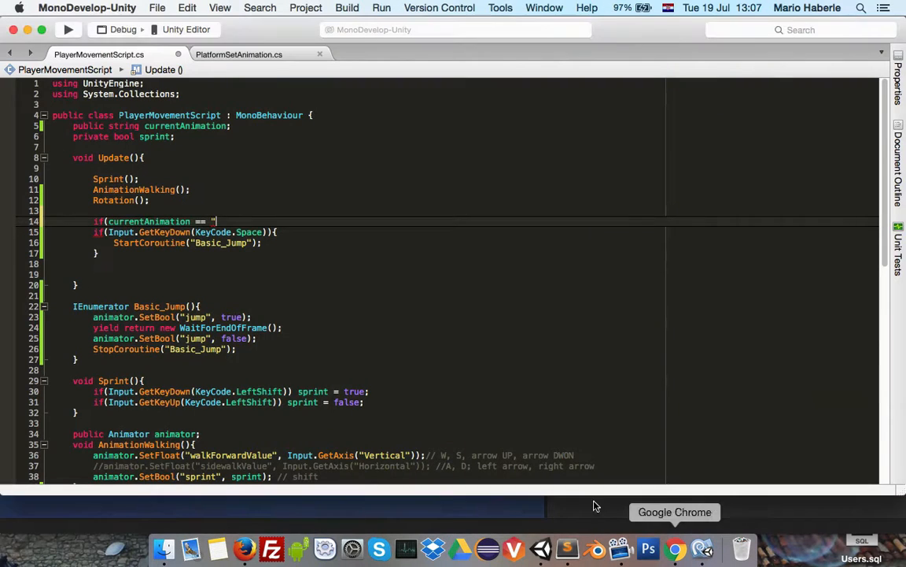
key(super+v)
text({)
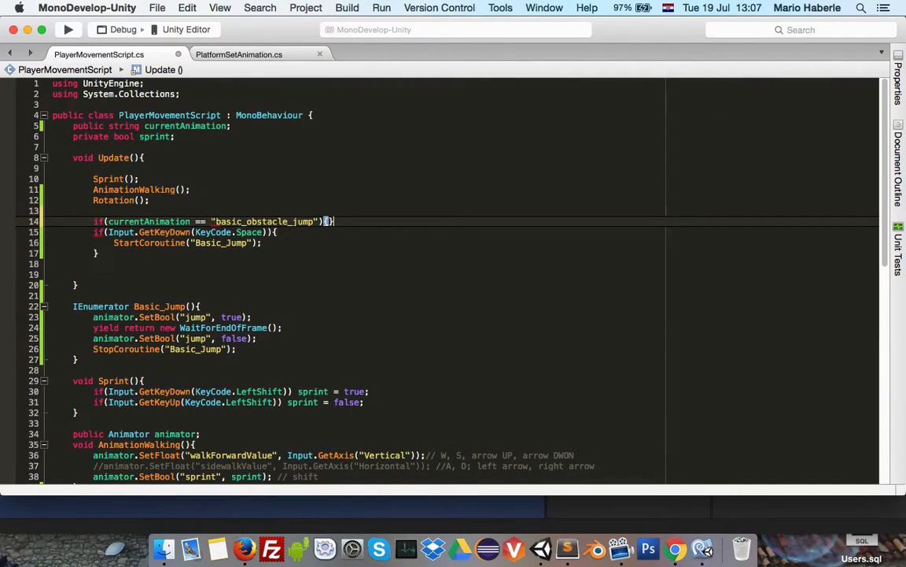
Step: Enclose the Space key check in the basic_obstacle_jump block with a closing brace, indent the nested lines, and save the script
click(166, 244)
key(Down)
key(End)
key(Return)
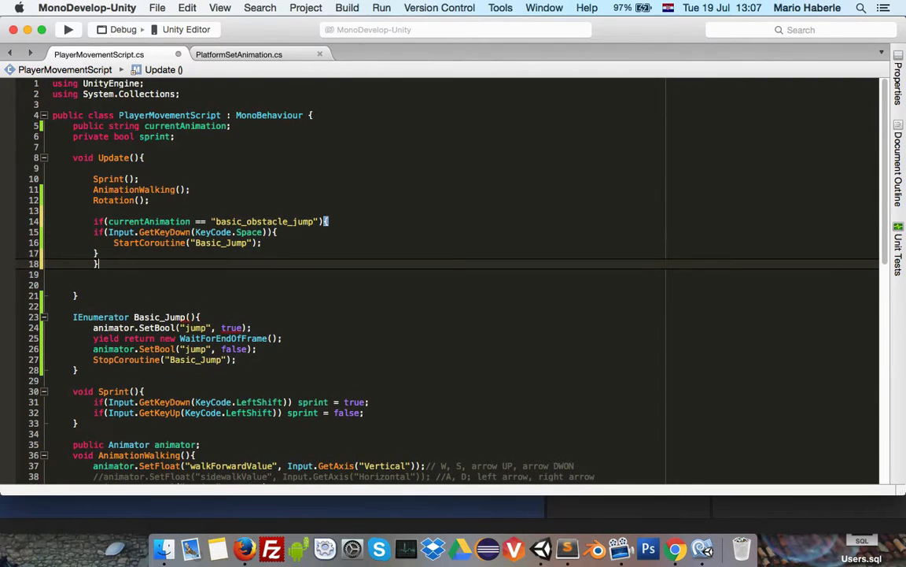
drag(93, 232, 98, 254)
key(Tab)
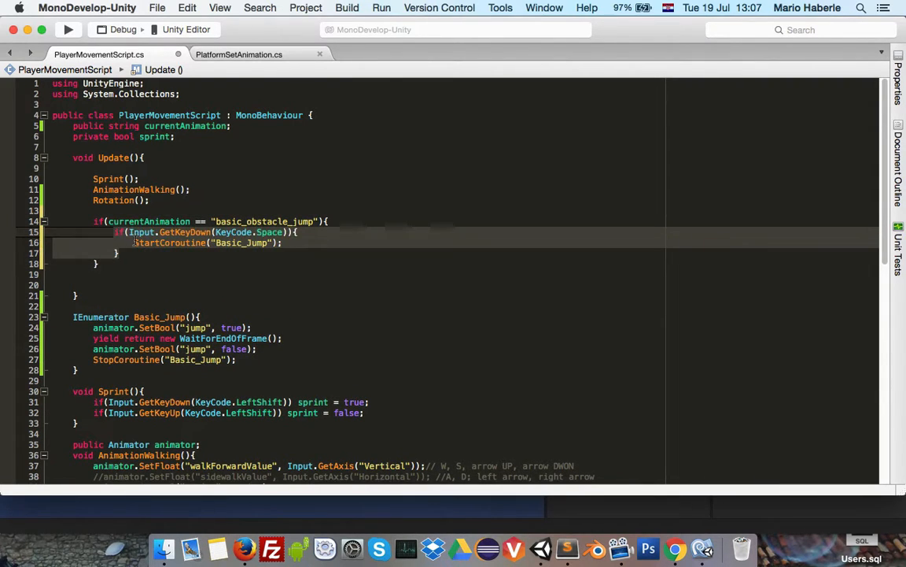
click(135, 243)
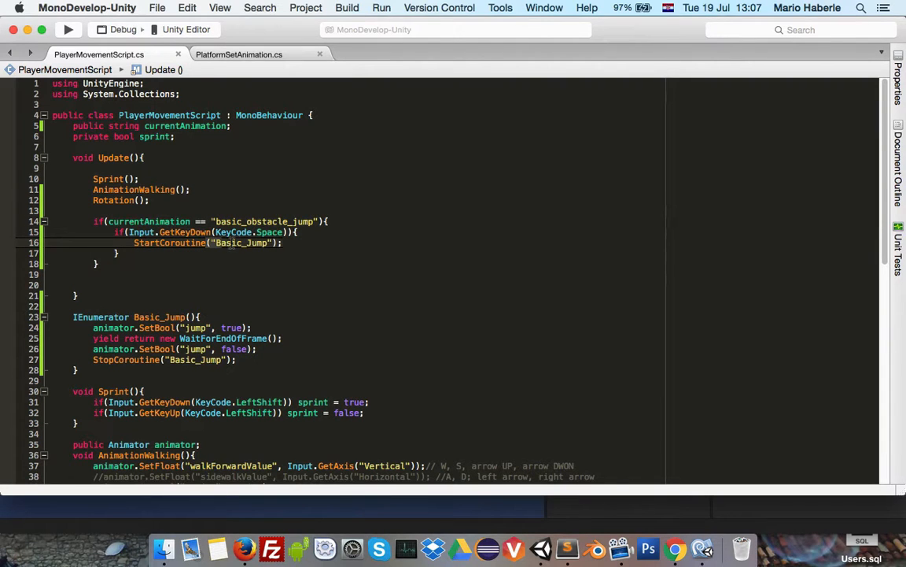
click(275, 244)
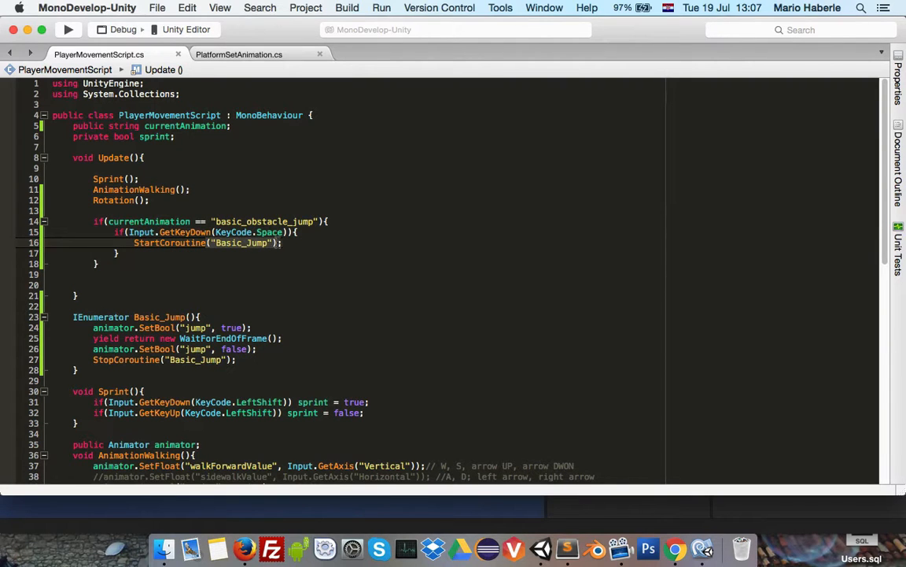
Step: Add an if(currentAnimation == "slide") block below the basic_obstacle_jump block in Update()
click(108, 263)
key(Return)
text(if(curr)
key(Return)
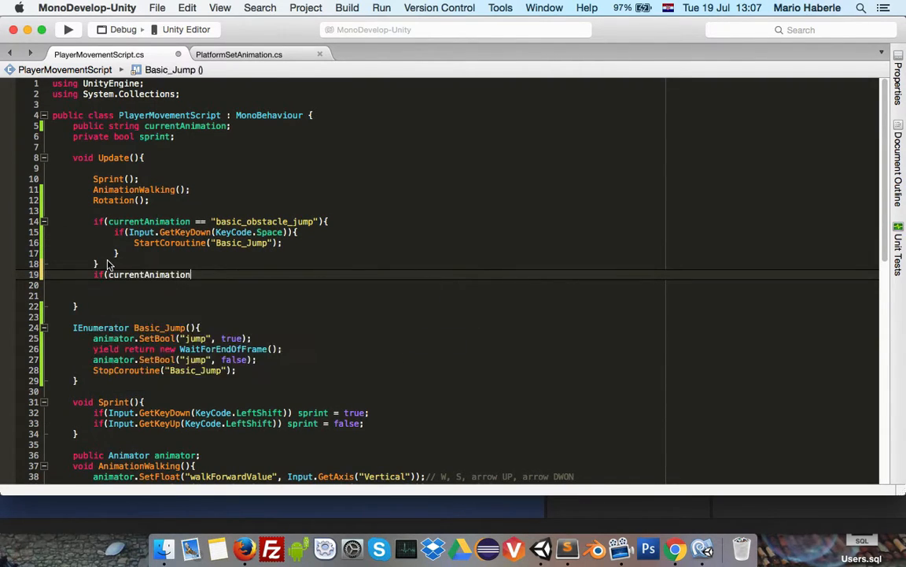
text(== "slide"){)
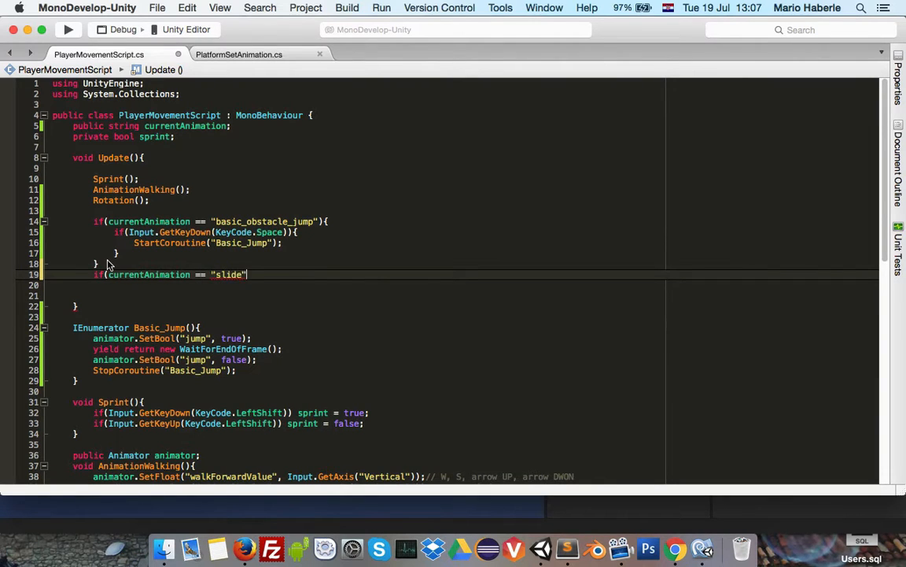
key(Return)
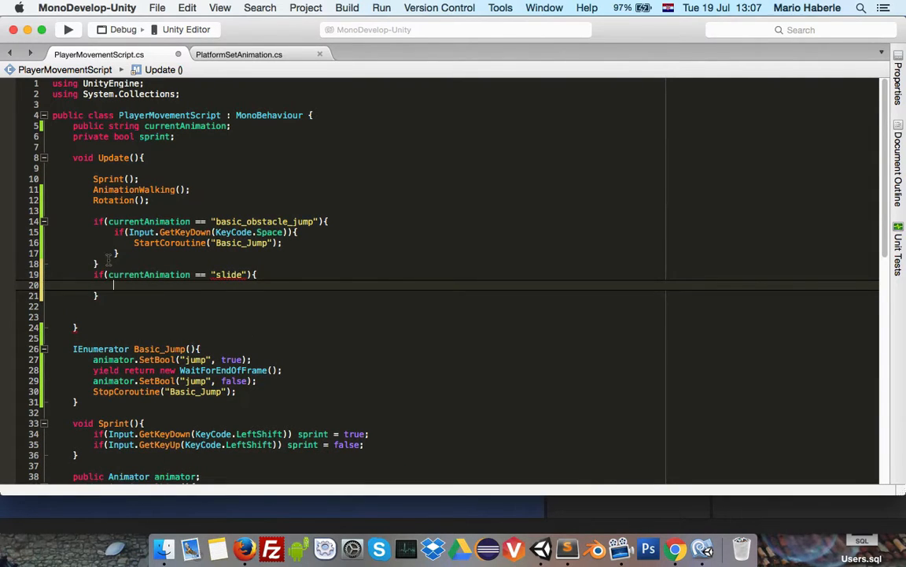
Step: Add a nested if(Input.GetKeyDown(KeyCode.Space)) block inside the "slide" condition in Update()
text(if(Inpu)
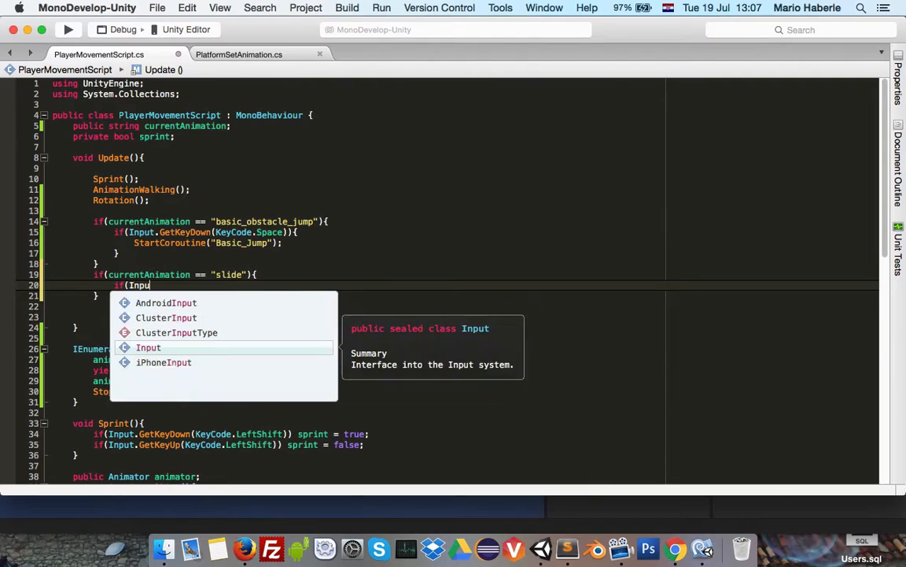
text(t.getkey)
key(Down)
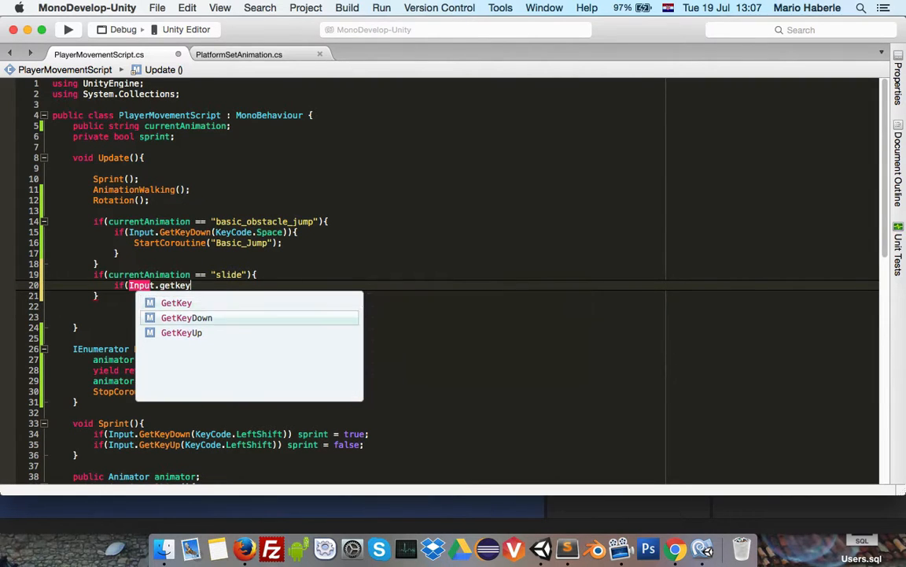
text(("k)
key(BackSpace)
key(BackSpace)
text(kez)
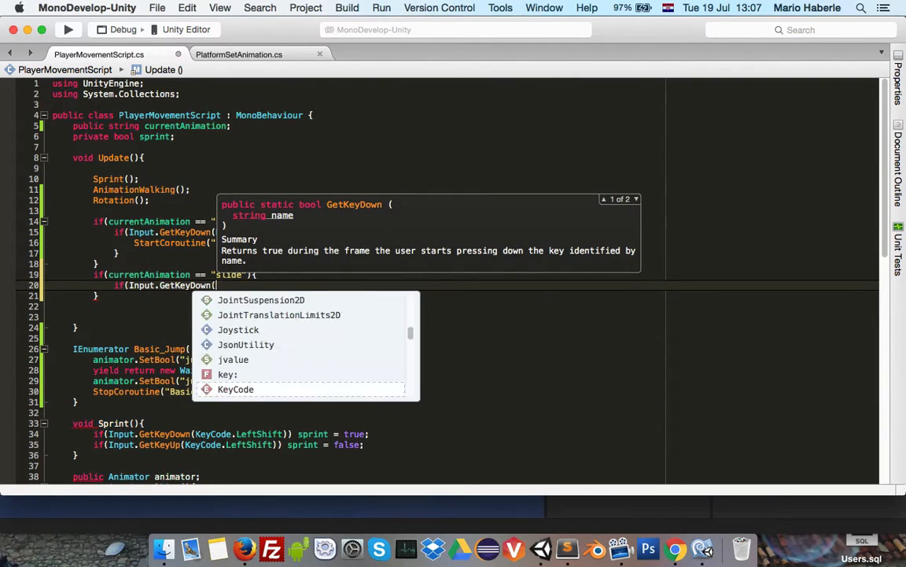
key(BackSpace)
text(yco)
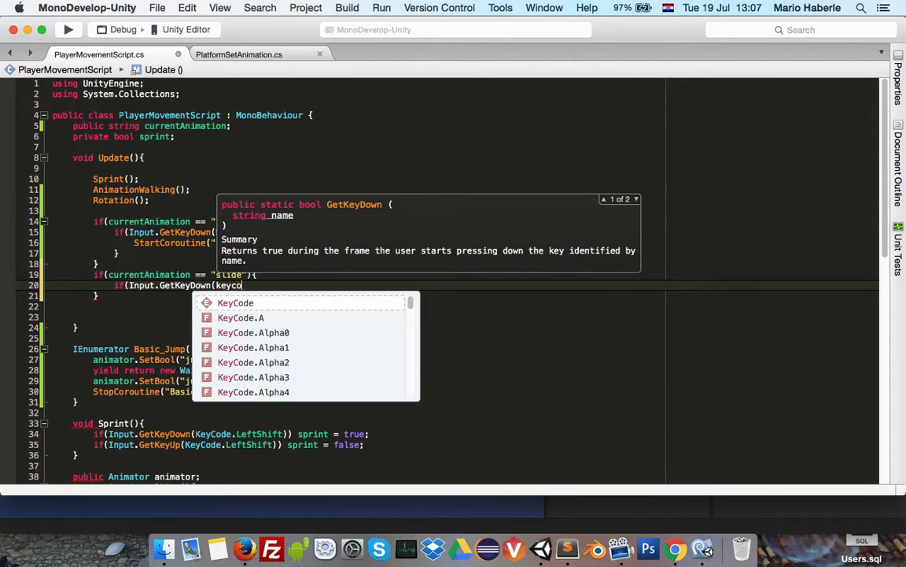
key(Return)
text(.space)
key(Return)
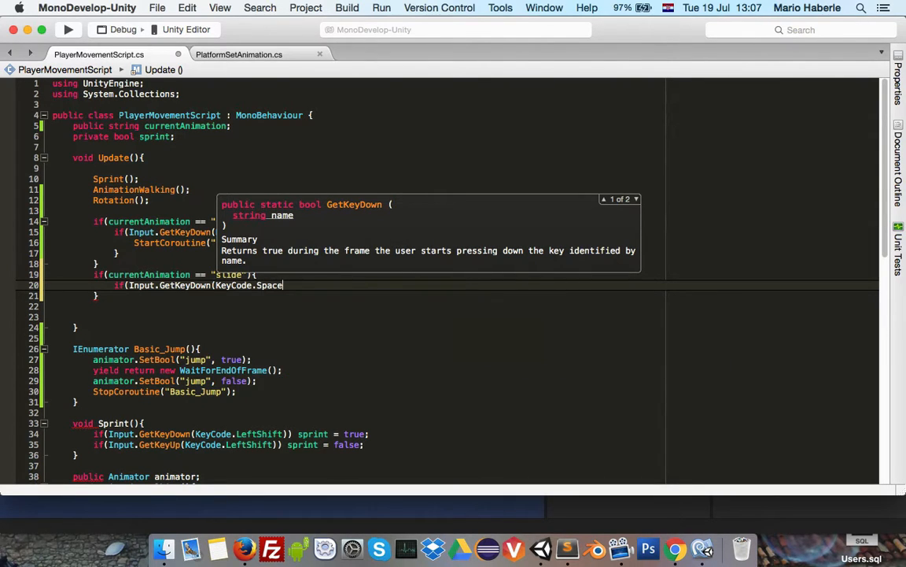
text()))
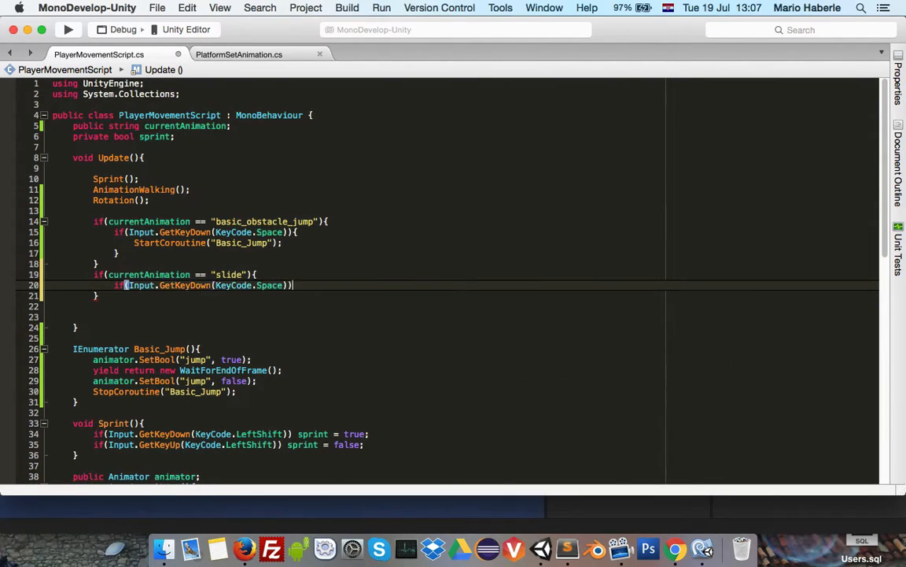
text({)
key(Return)
Step: Call StartCoroutine("Slide"); inside the slide block's Space key check and save the script
text(Start)
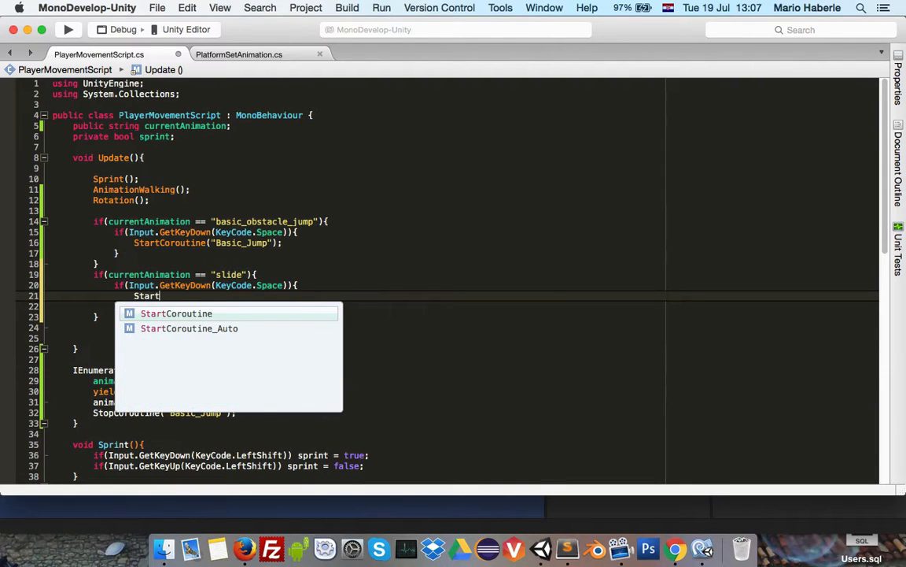
text(Coroutine(")
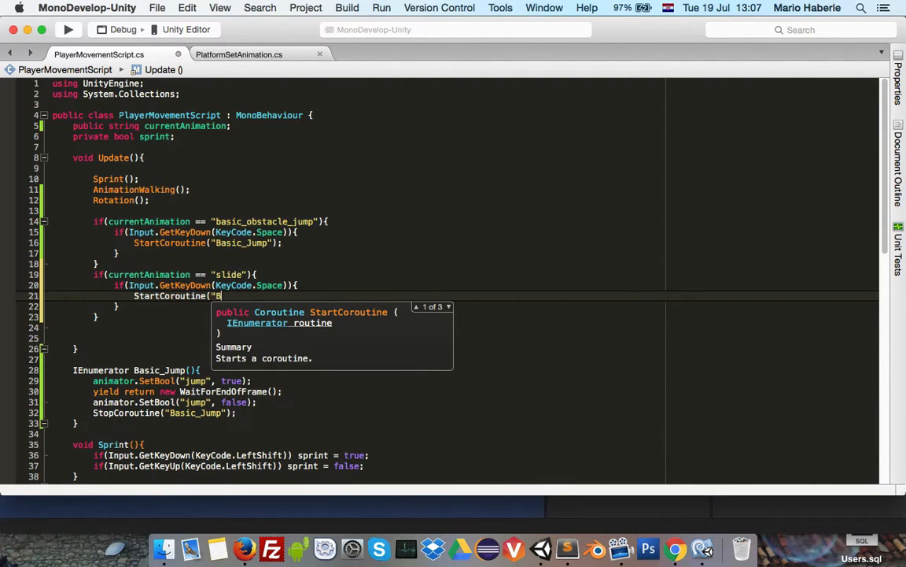
text(Basic)
key(BackSpace)
key(BackSpace)
text(Slide");)
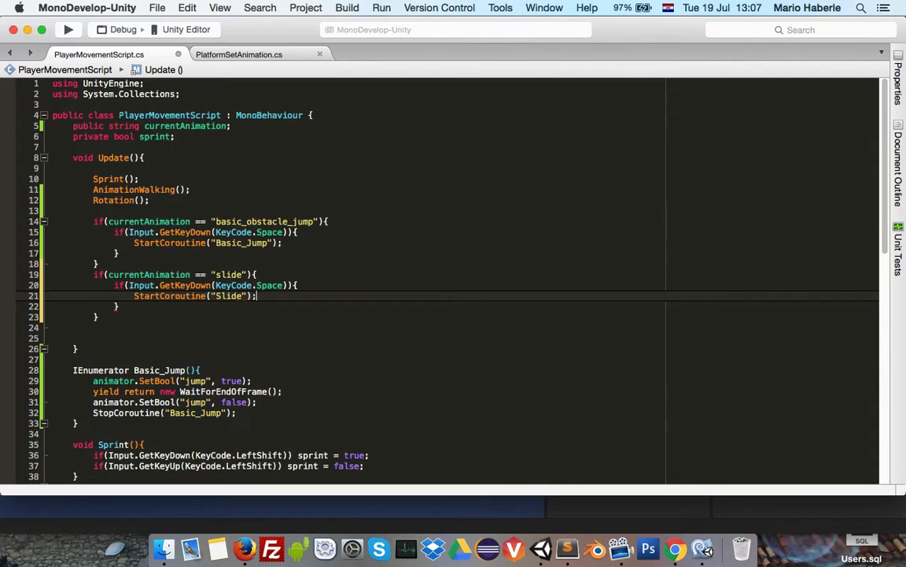
key(super+s)
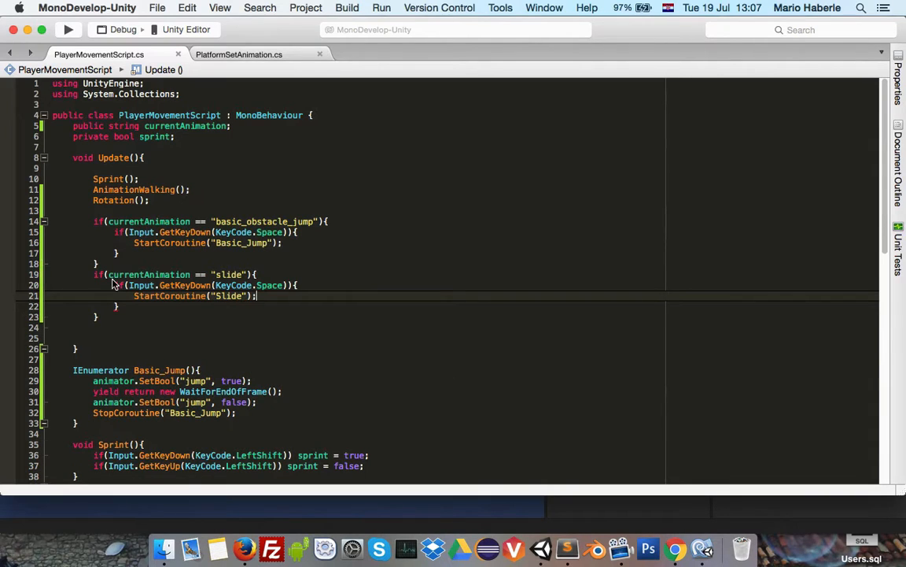
Step: Declare an empty IEnumerator Slide() coroutine below the Basic_Jump coroutine
click(83, 422)
key(Return)
key(Return)
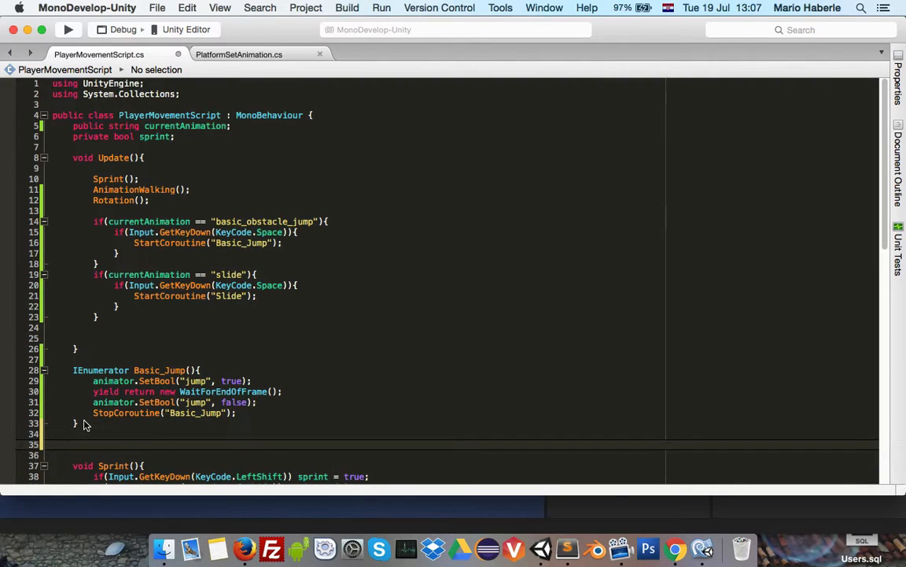
text(Ie)
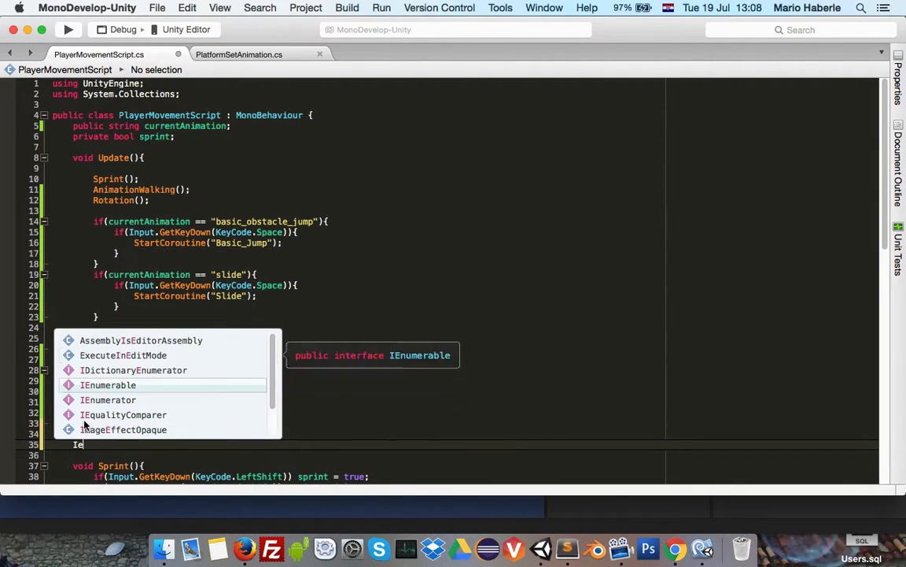
text(numerator)
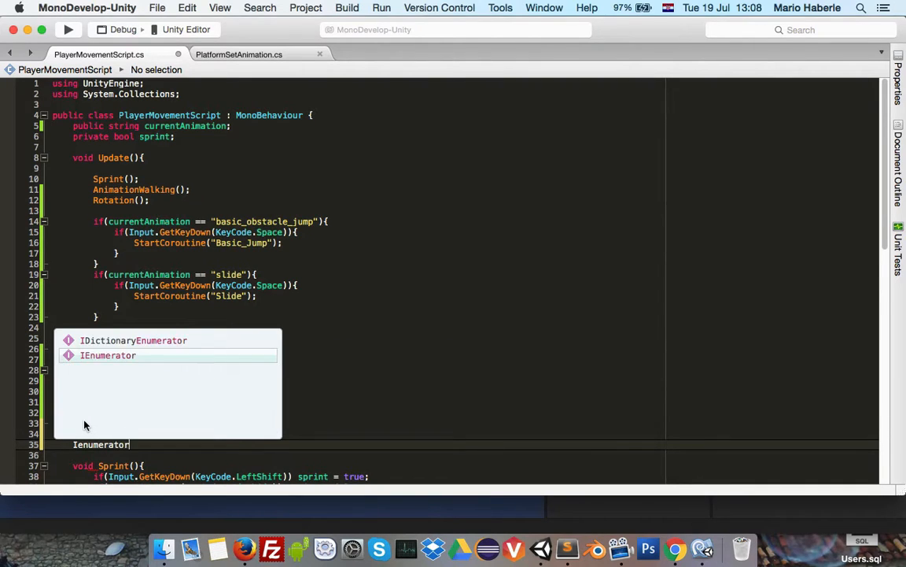
key(Return)
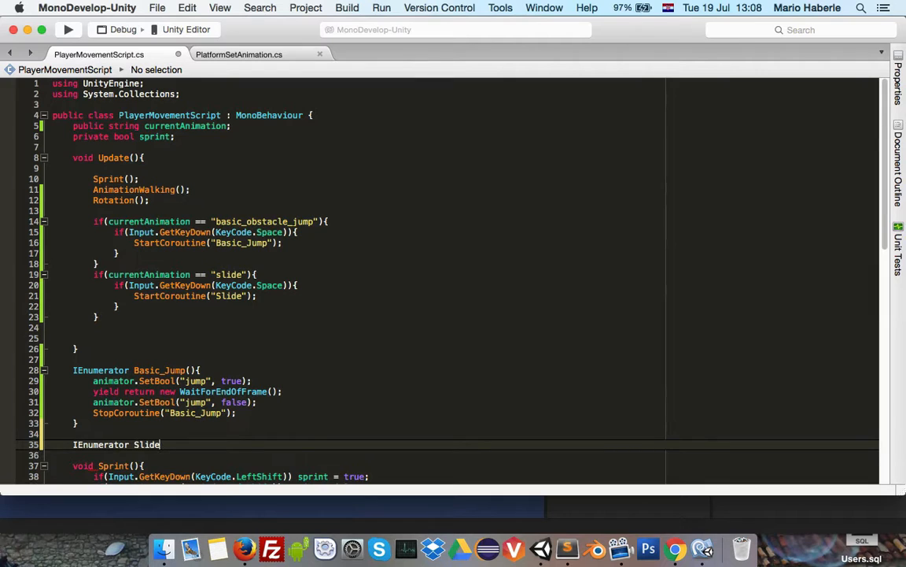
text(Slide(){})
key(Return)
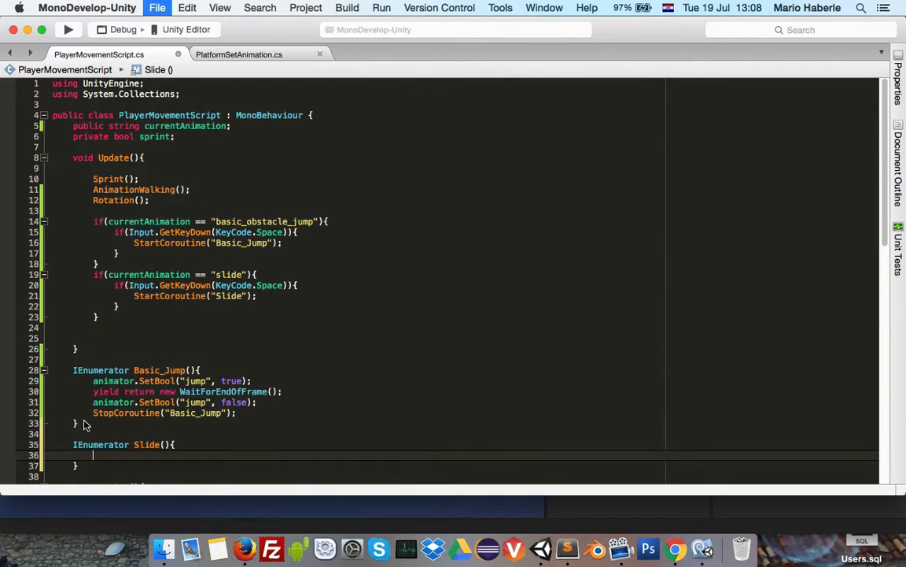
Step: Set the animator's "slide" bool to true with SetBool in the Slide() coroutine and save the script
text(animator.set)
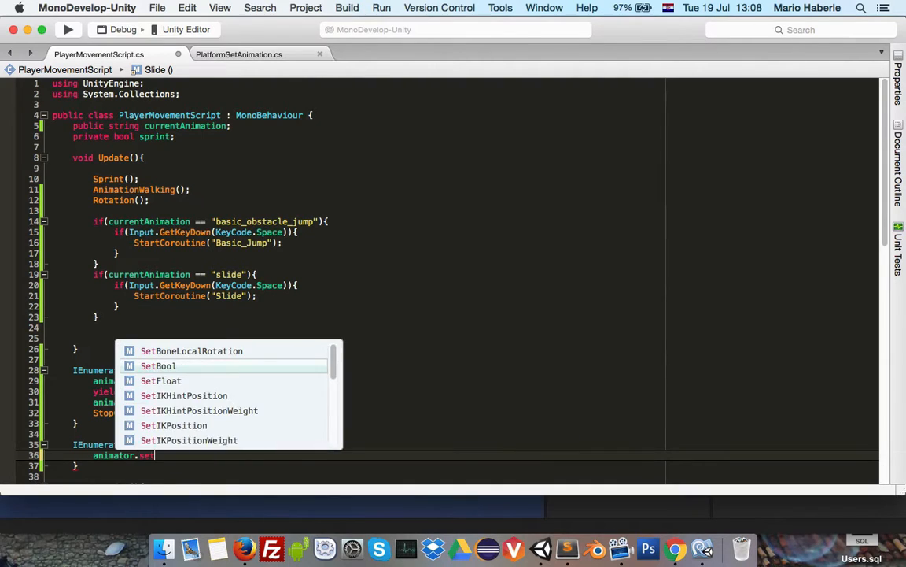
key(Return)
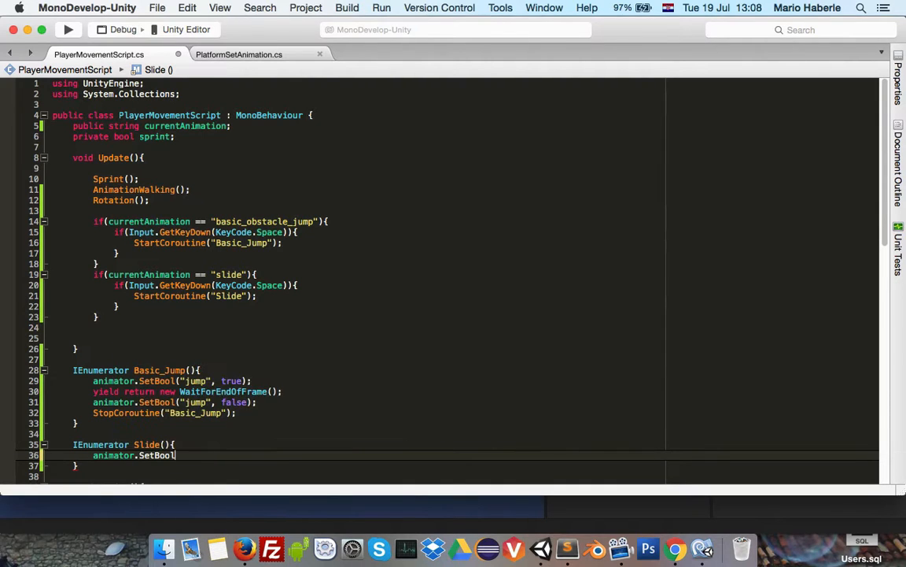
text(("slide)
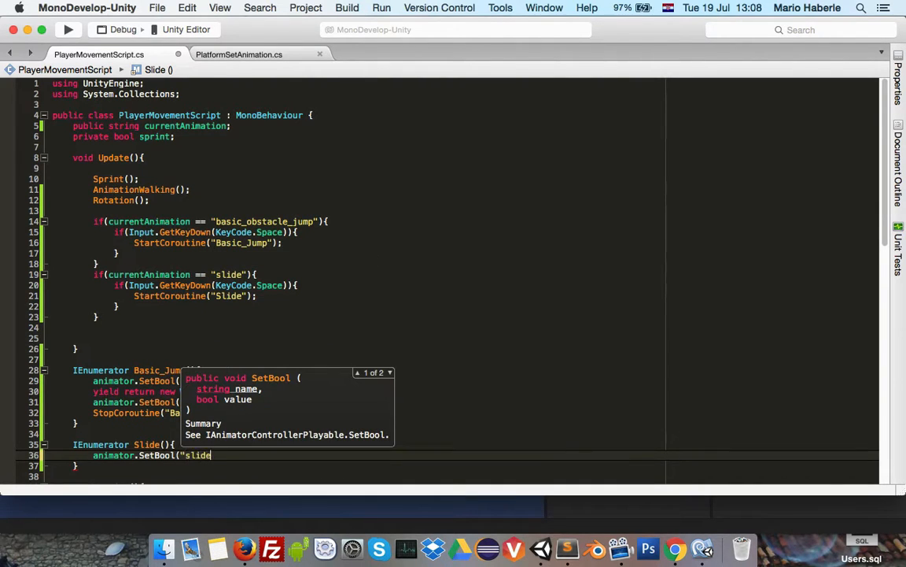
text(", true)
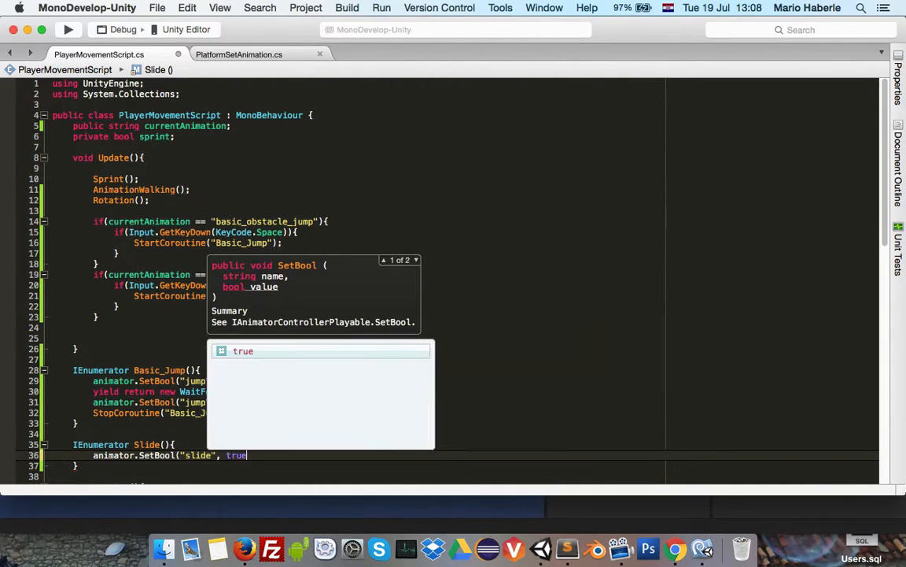
text();)
key(super+s)
Step: Add yield return new WaitForEndOfFrame(); as the second line of the Slide() coroutine
key(Return)
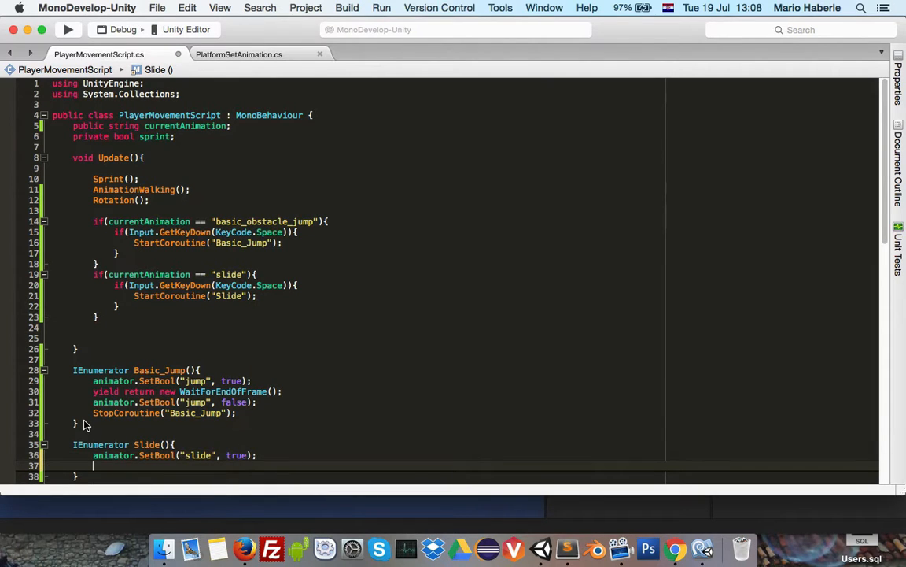
text(yield return n)
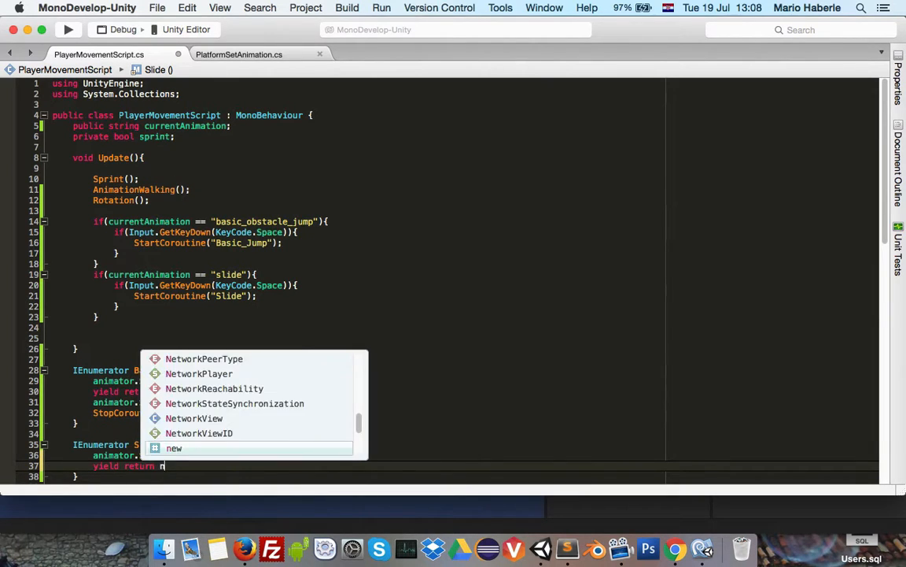
text(ew wait)
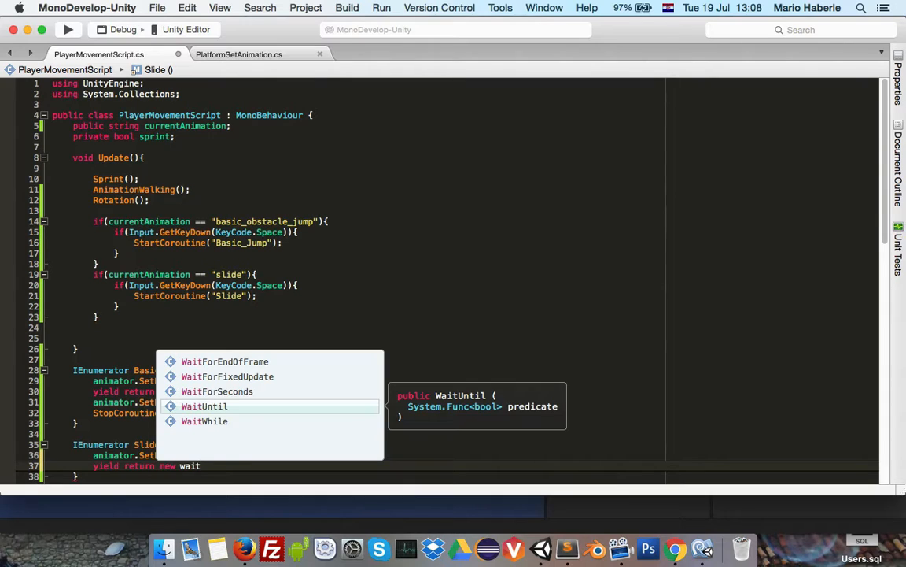
text(forendofframe)
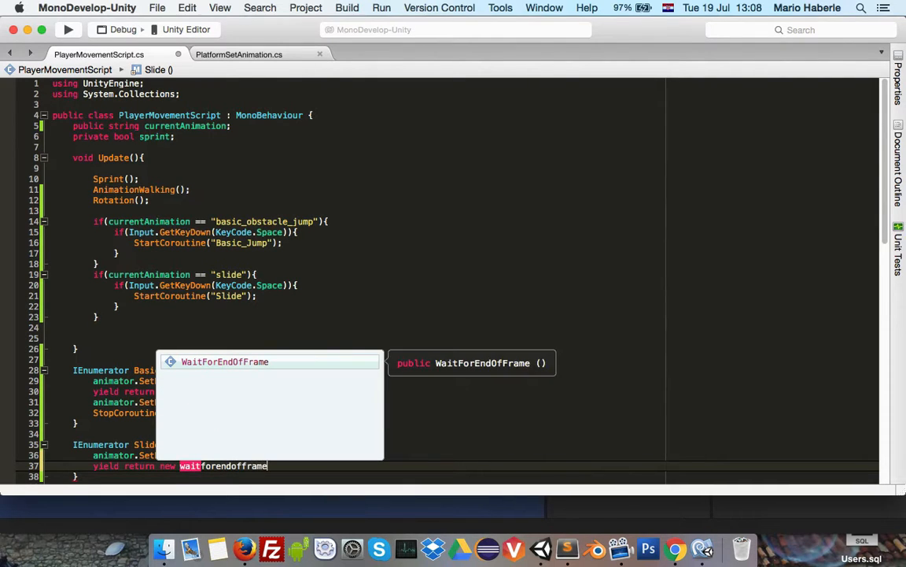
key(Return)
text(();)
Step: Add animator.SetBool("slide", false); after the end-of-frame wait in the Slide() coroutine
key(Return)
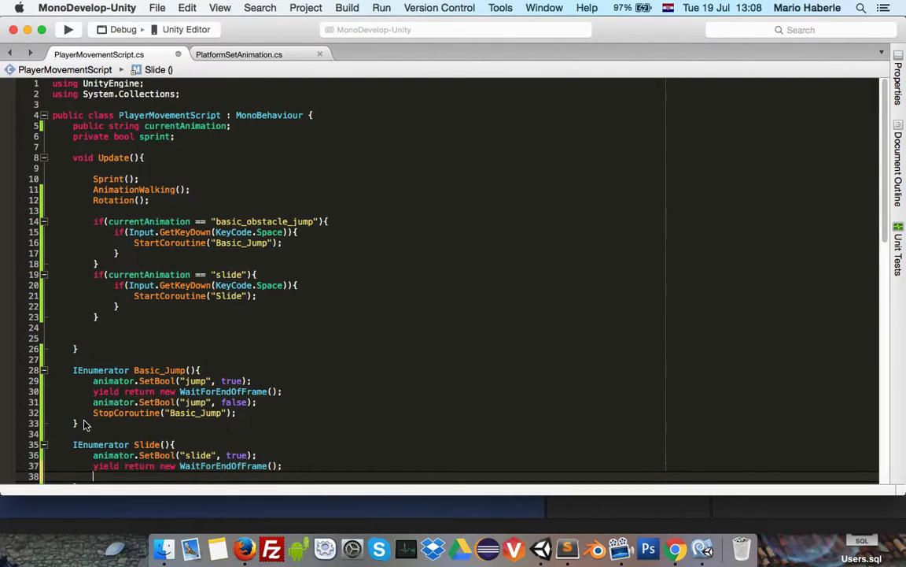
text(animator.seto)
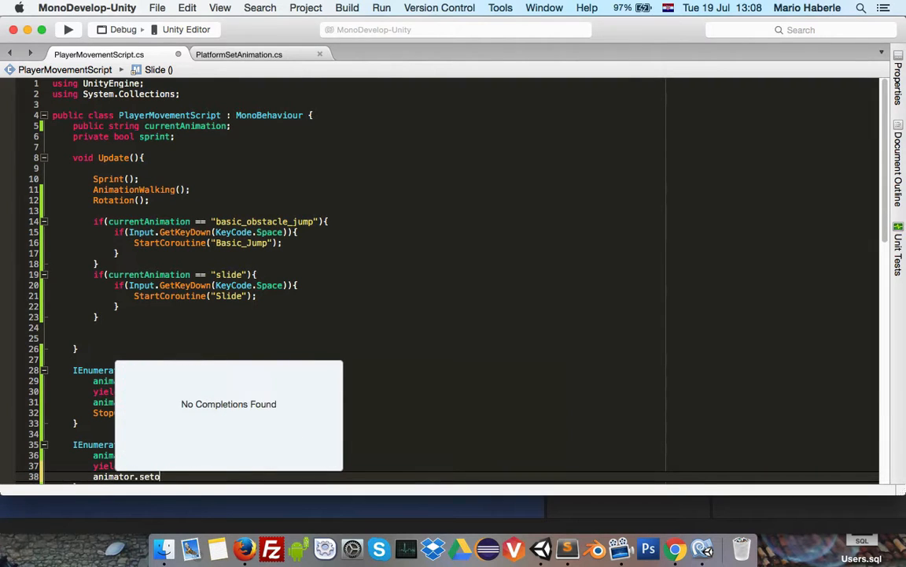
key(BackSpace)
text(bo("slide")
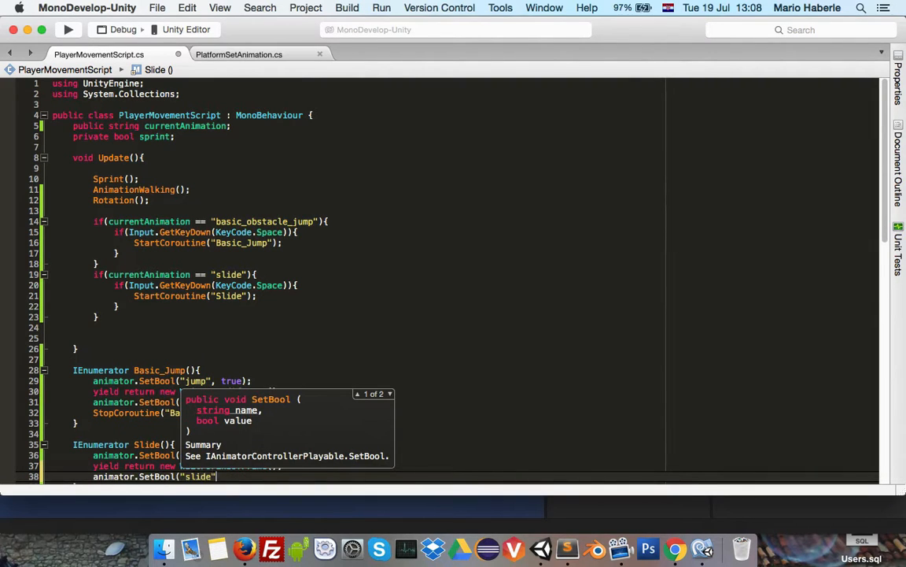
text(, false);)
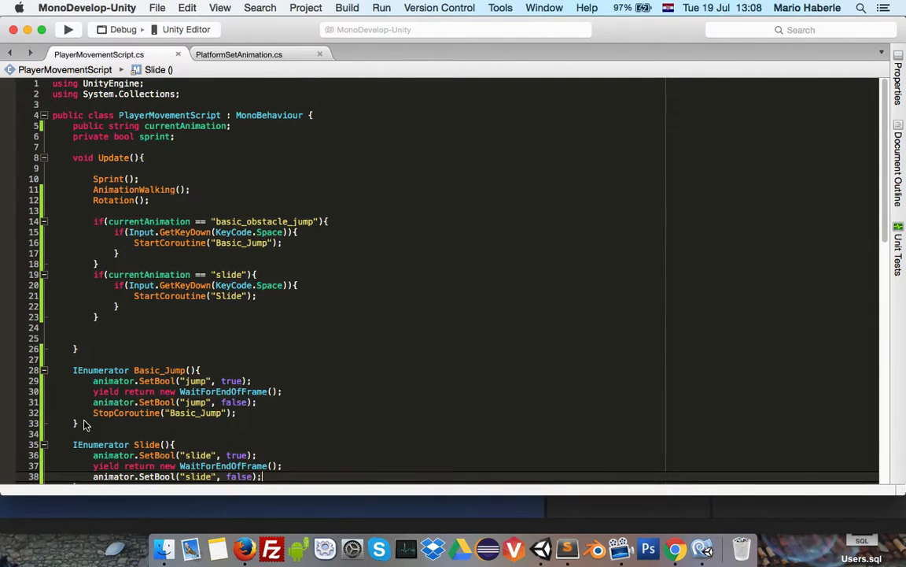
Step: End the Slide() coroutine with StopCoroutine("Slide"); save the script and check the finished code
key(Return)
text(Stopcour)
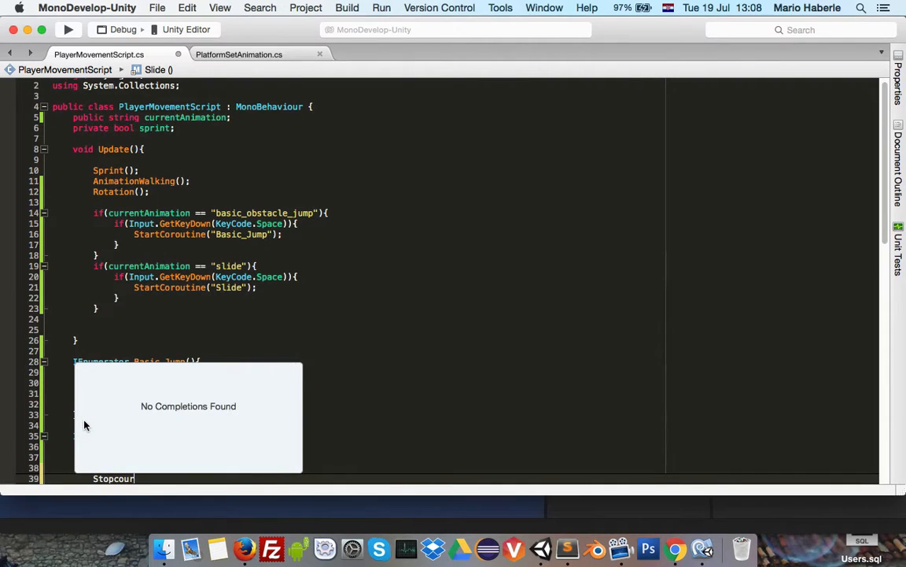
key(BackSpace)
key(BackSpace)
text(routine)
key(Return)
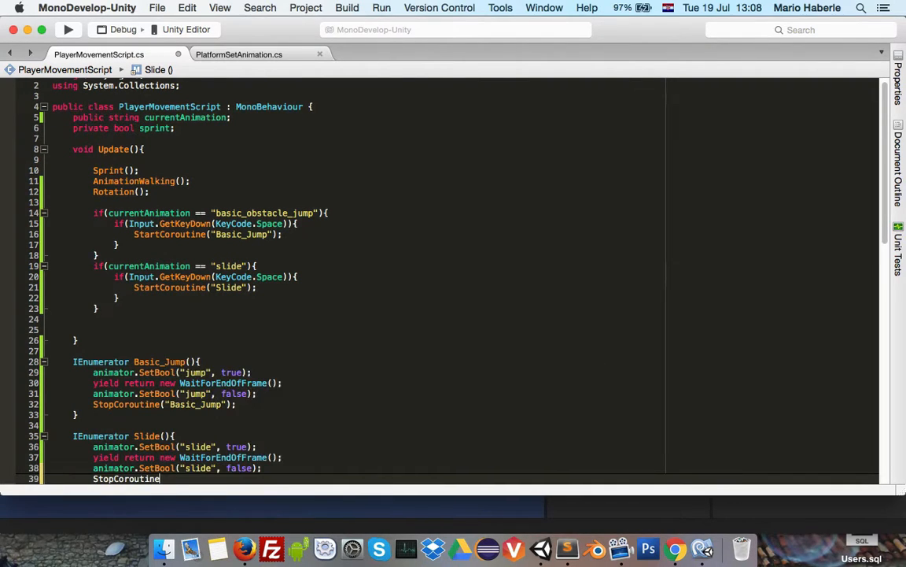
text(("Slide)
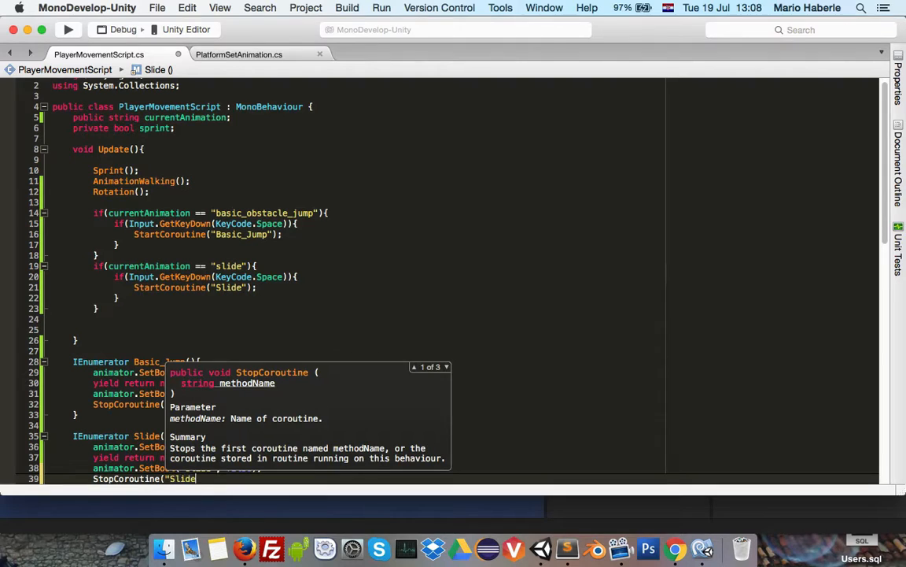
text(");)
key(super+s)
scroll(153, 370, down, 3)
click(153, 370)
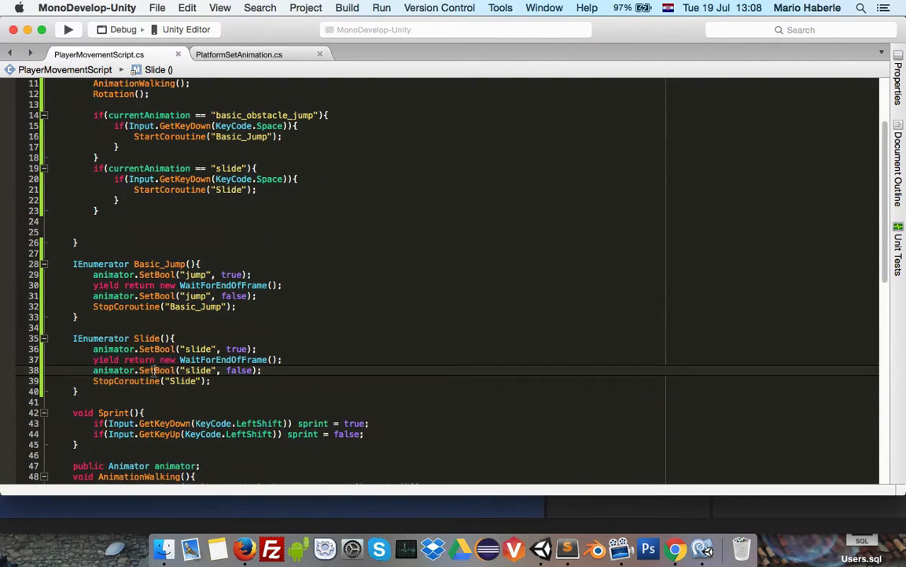
scroll(155, 370, up, 3)
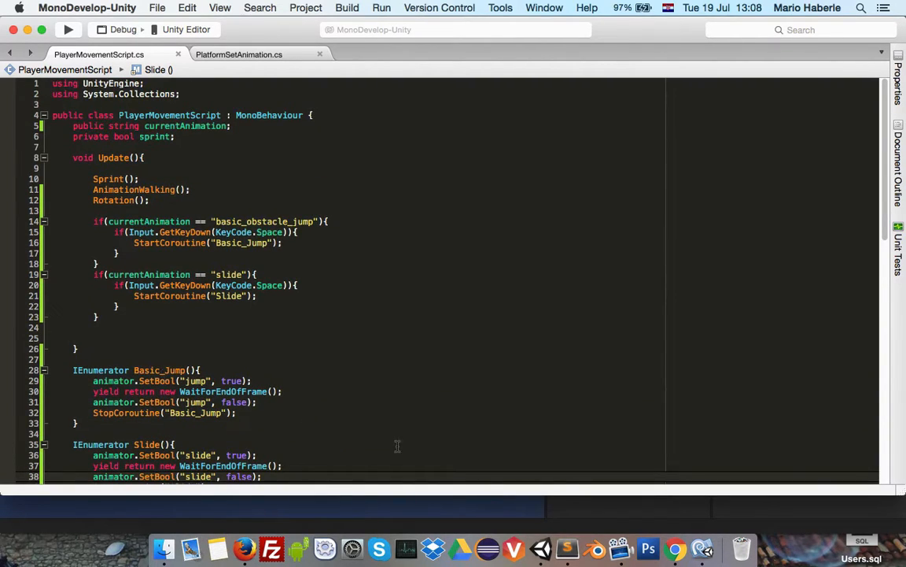
Step: Switch to Unity, show the Animator view and enlarge it by shrinking the Scene view below
click(541, 547)
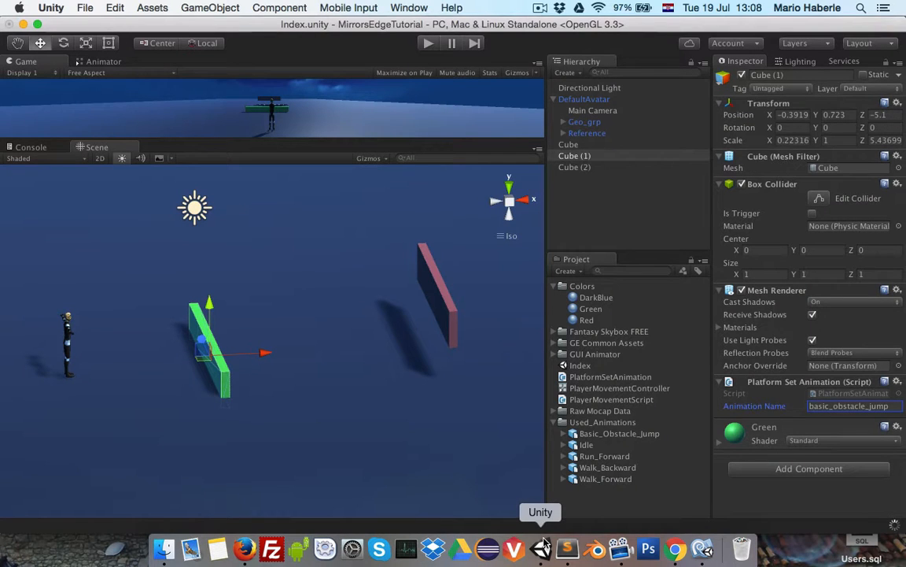
click(98, 62)
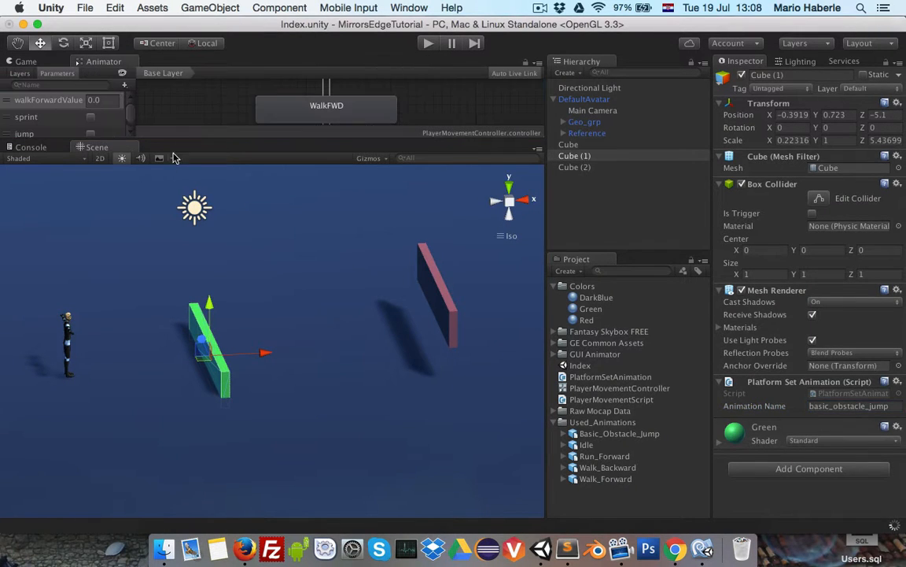
drag(181, 143, 166, 366)
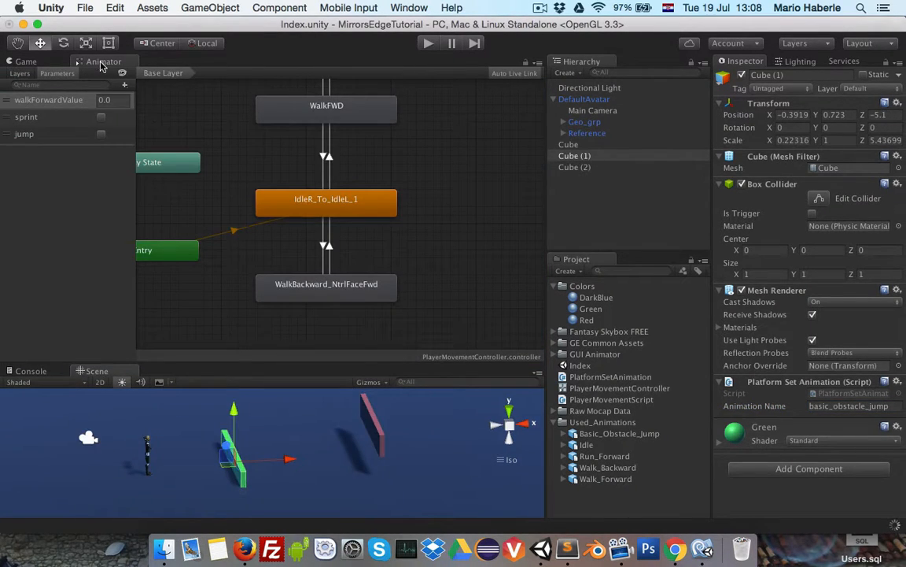
Step: Add a Bool parameter named slide to the animator controller
click(124, 84)
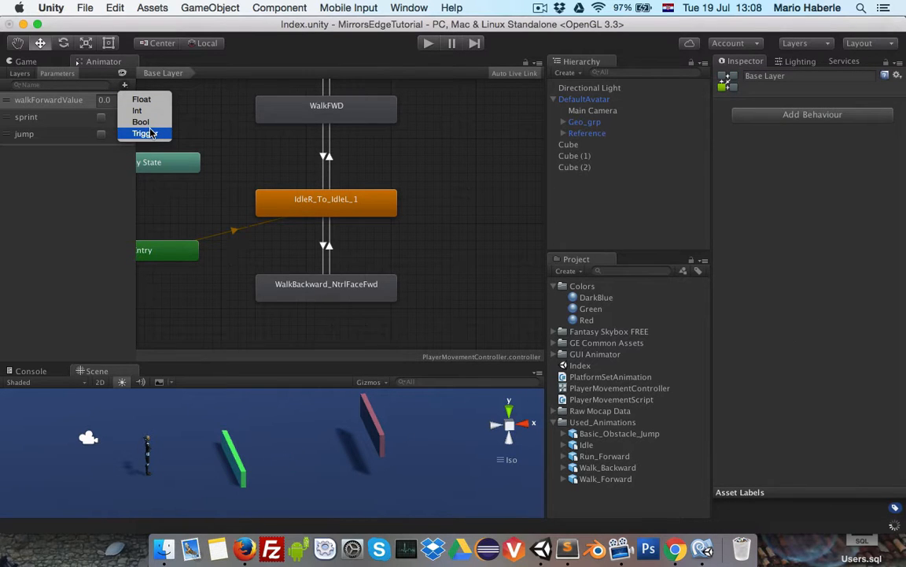
click(154, 125)
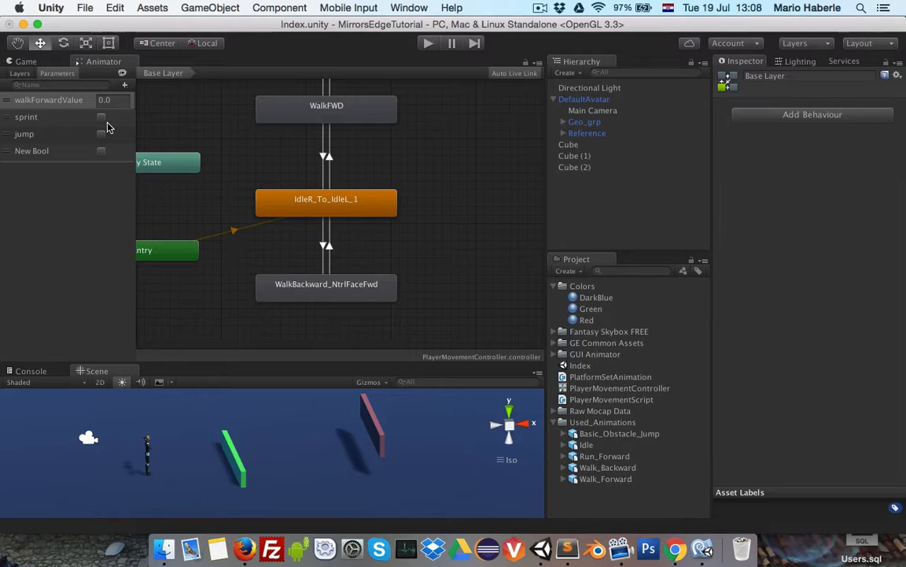
click(33, 150)
double_click(31, 152)
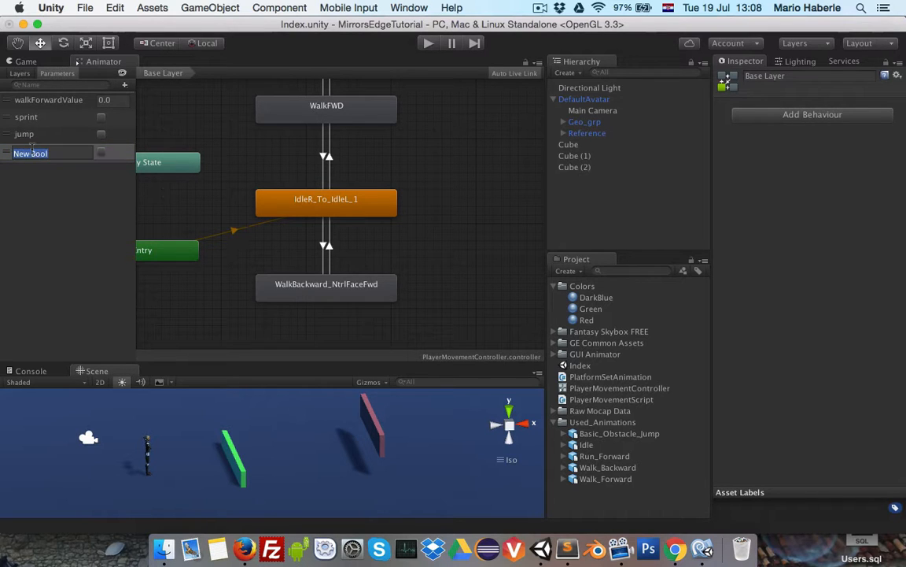
text(slide)
key(Return)
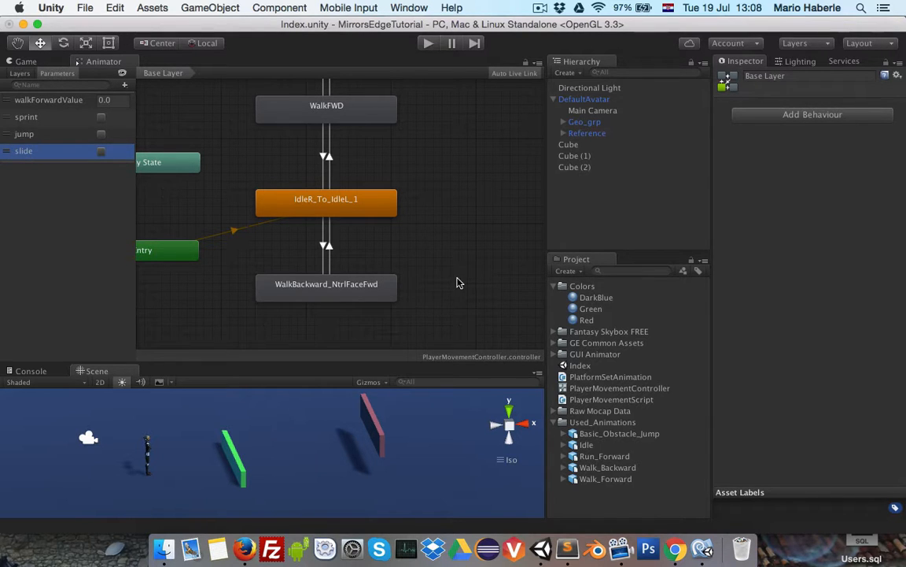
Step: Find JogSlide_ToRight in the Running folder of the Raw Mocap Data animations and preview its motion
click(558, 410)
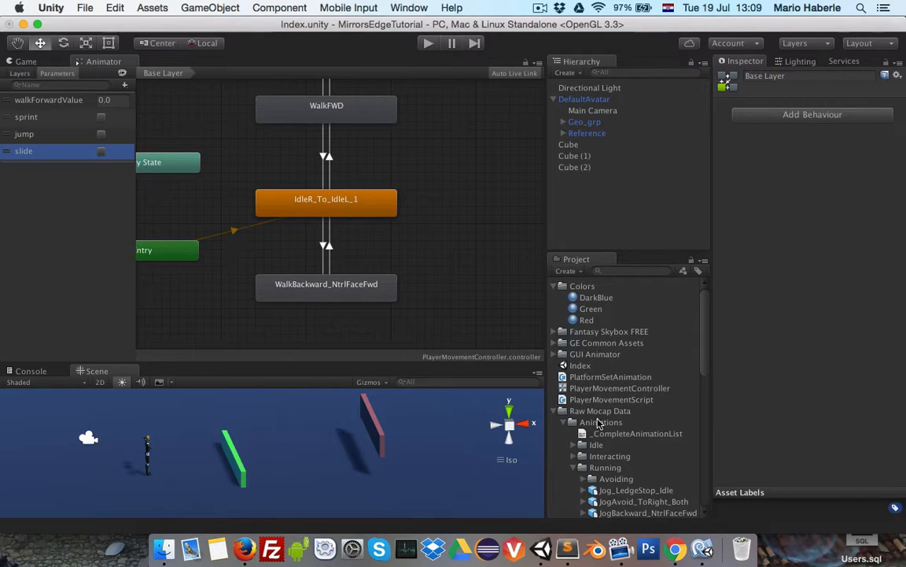
scroll(609, 425, down, 2)
scroll(616, 425, down, 3)
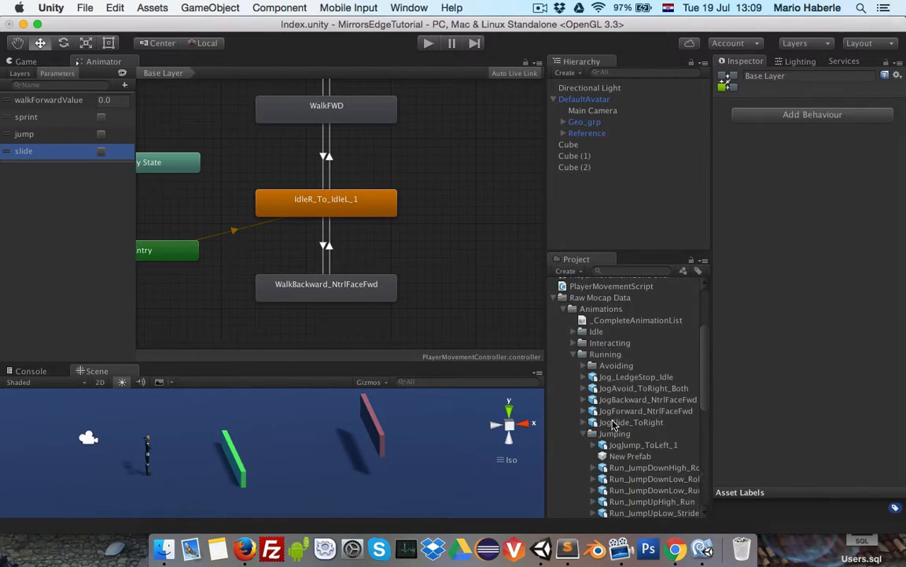
click(574, 355)
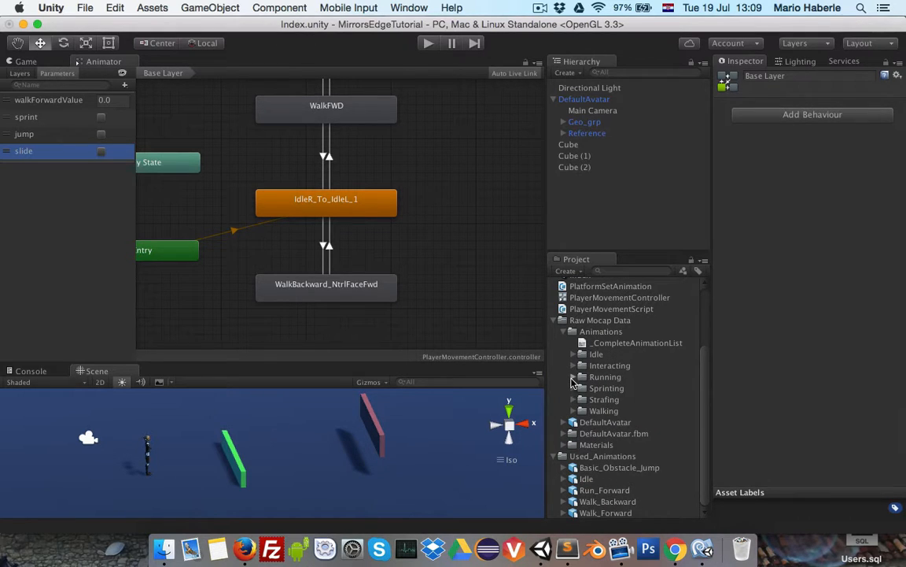
click(573, 379)
scroll(596, 417, down, 1)
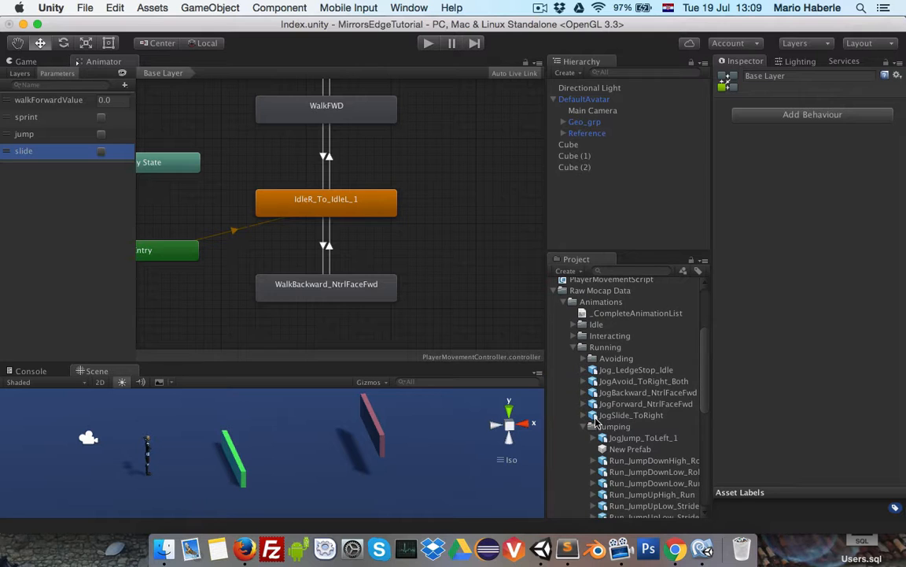
click(604, 415)
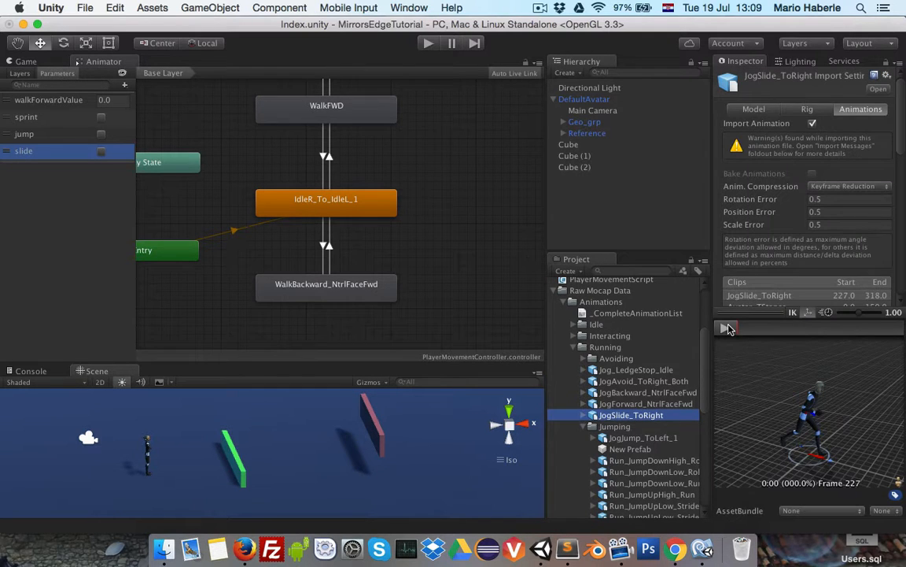
click(725, 329)
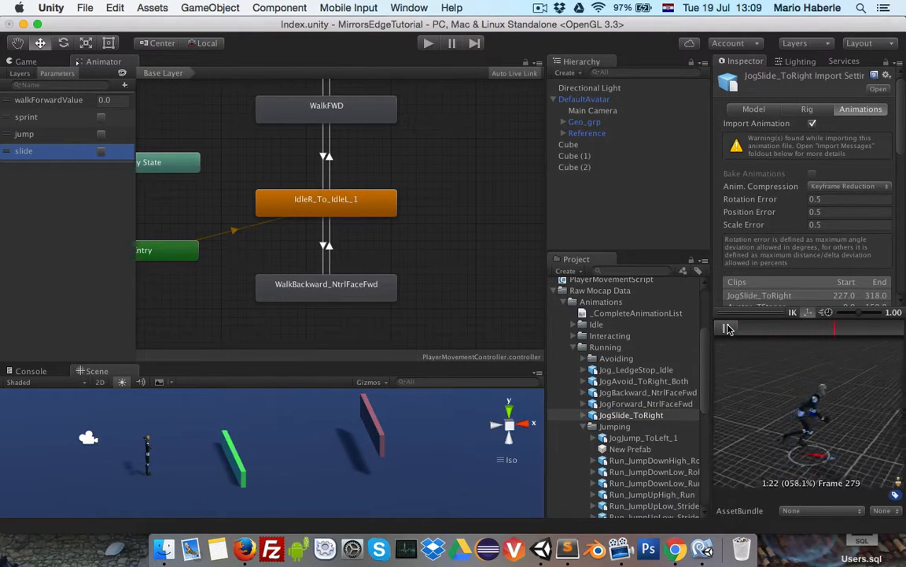
click(725, 329)
Step: Collapse the Jumping folder and preview the RunSlide_ToRight_1 and RunSlide_ToRight_2 animations
scroll(621, 385, down, 2)
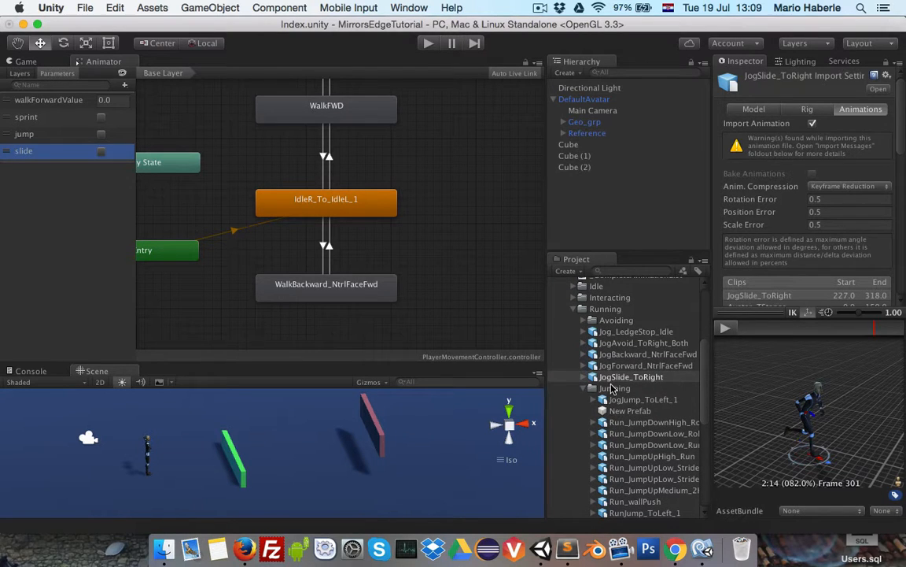
click(613, 388)
click(584, 389)
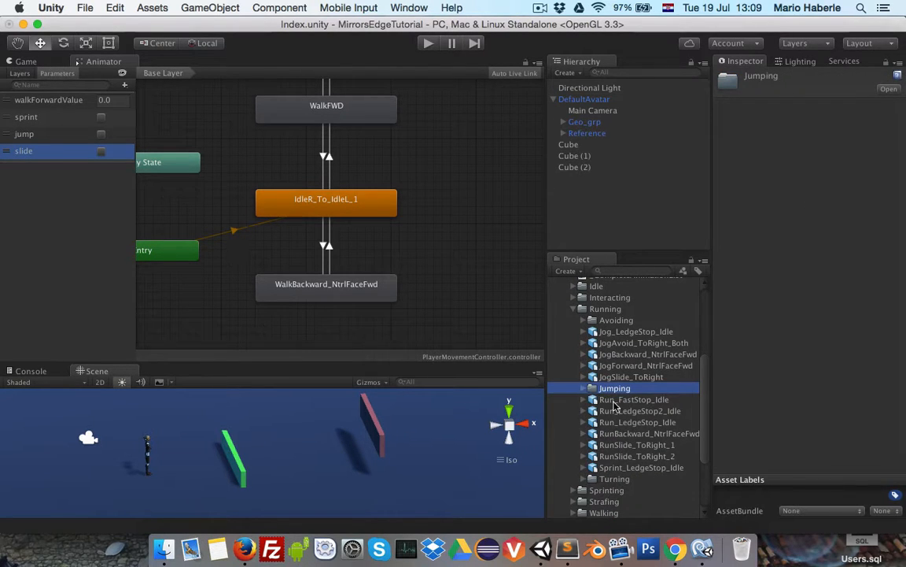
click(622, 399)
click(637, 444)
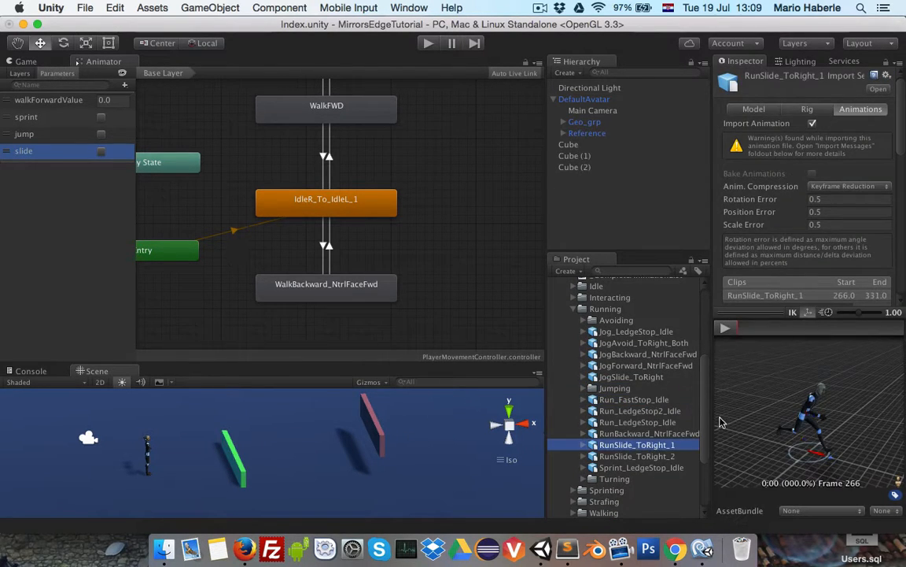
click(726, 330)
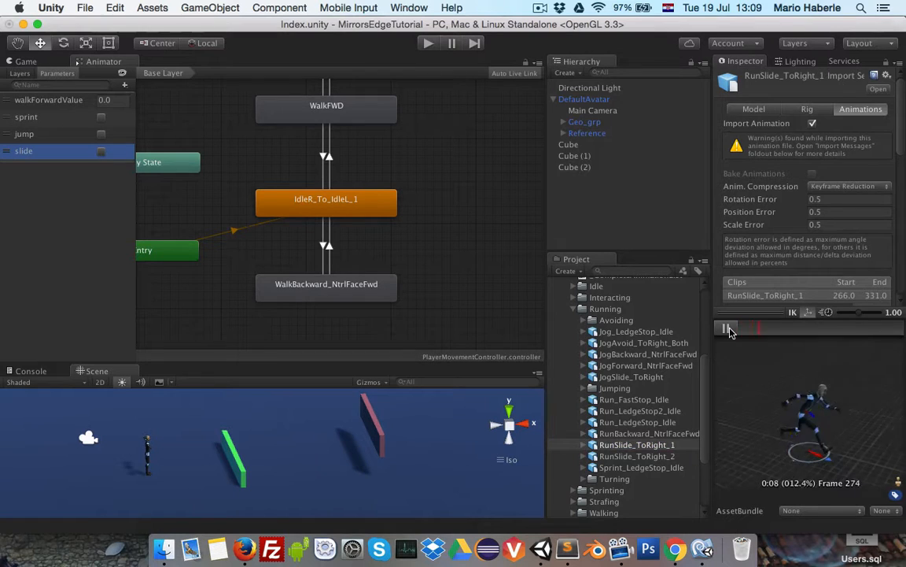
click(637, 456)
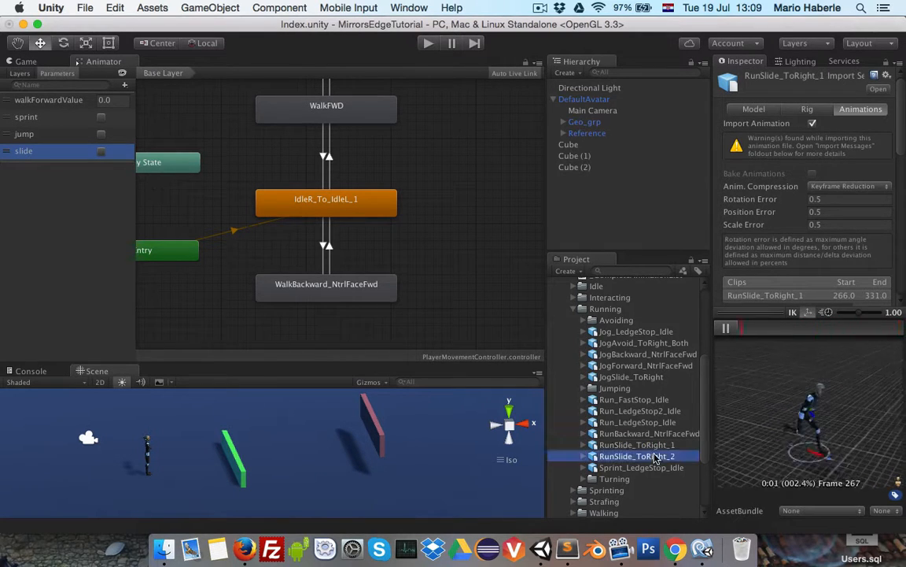
click(725, 330)
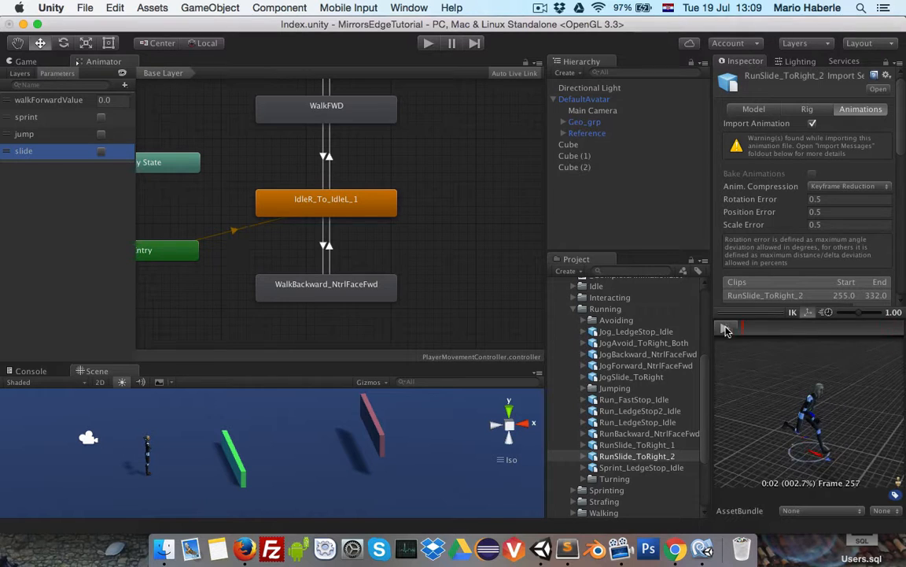
Step: Move RunSlide_ToRight_2 into the Used_Animations folder and rename the asset Slide
drag(638, 456, 595, 501)
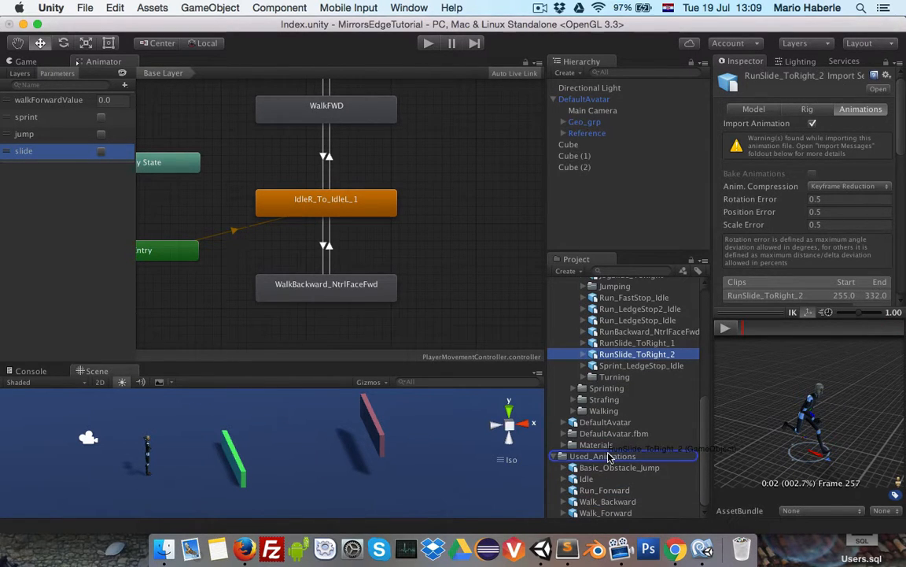
click(556, 411)
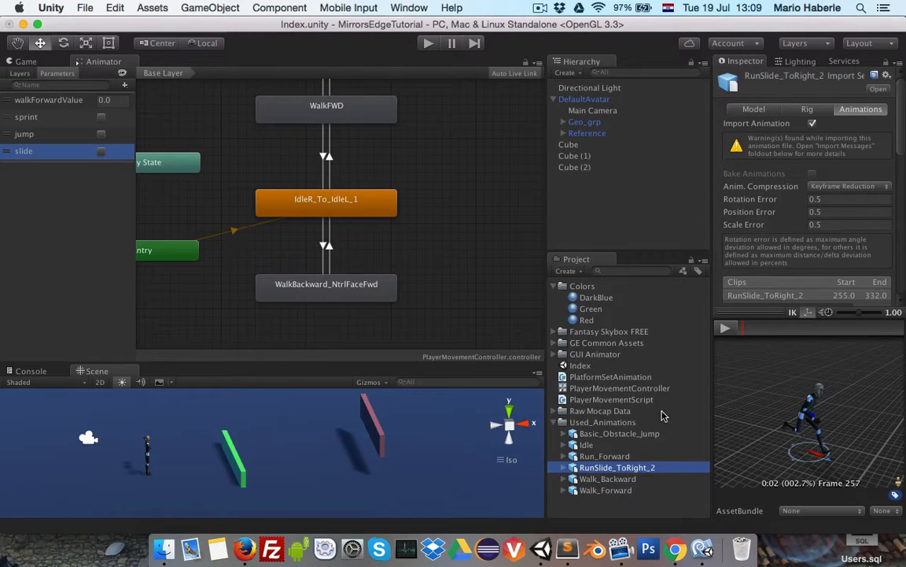
click(641, 467)
text(Slid)
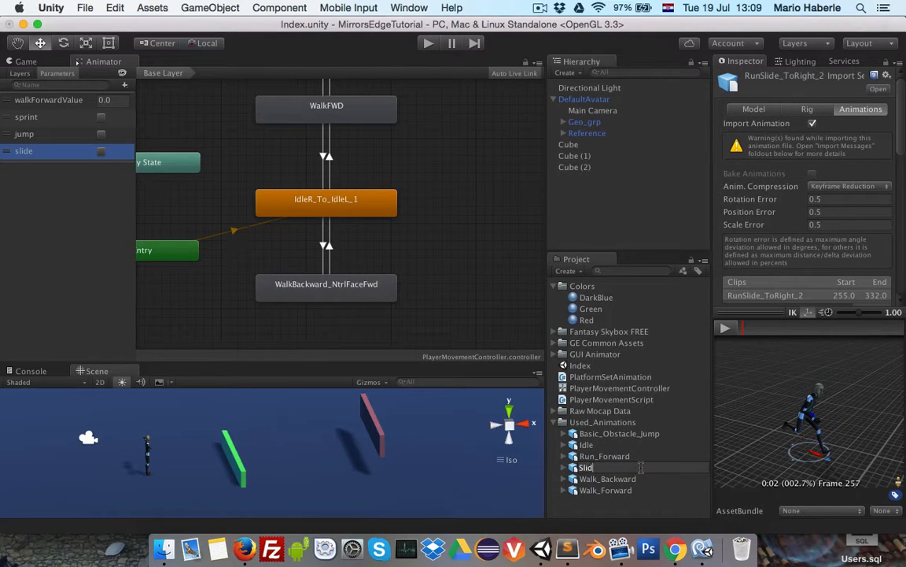
text(e)
key(Return)
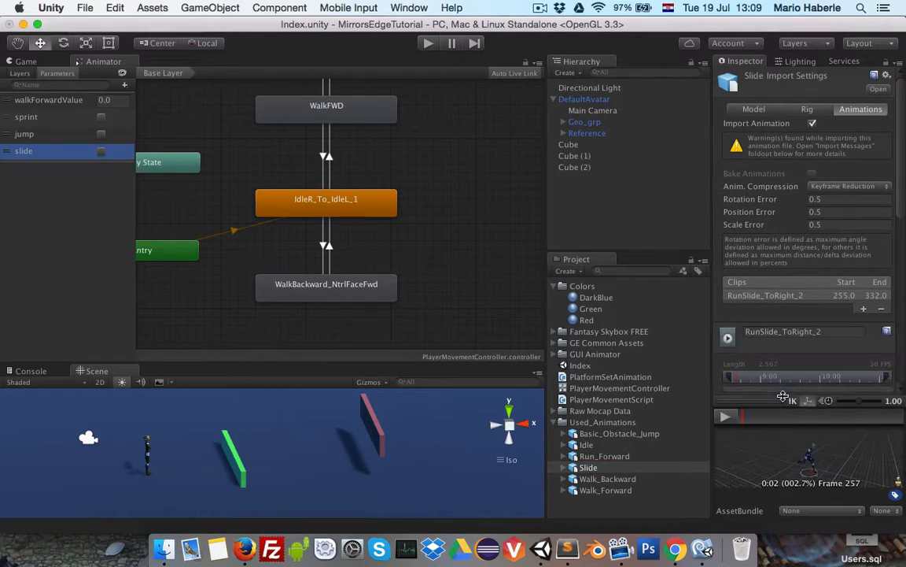
Step: Preview the Slide animation in an enlarged preview and enable Bake Into Pose for its Root Transform Rotation
drag(782, 399, 781, 282)
click(724, 301)
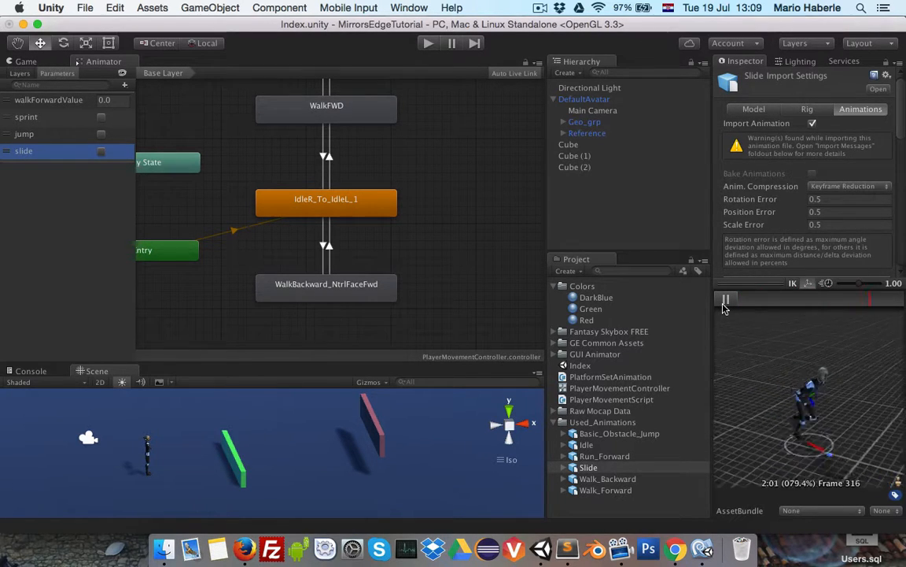
click(725, 300)
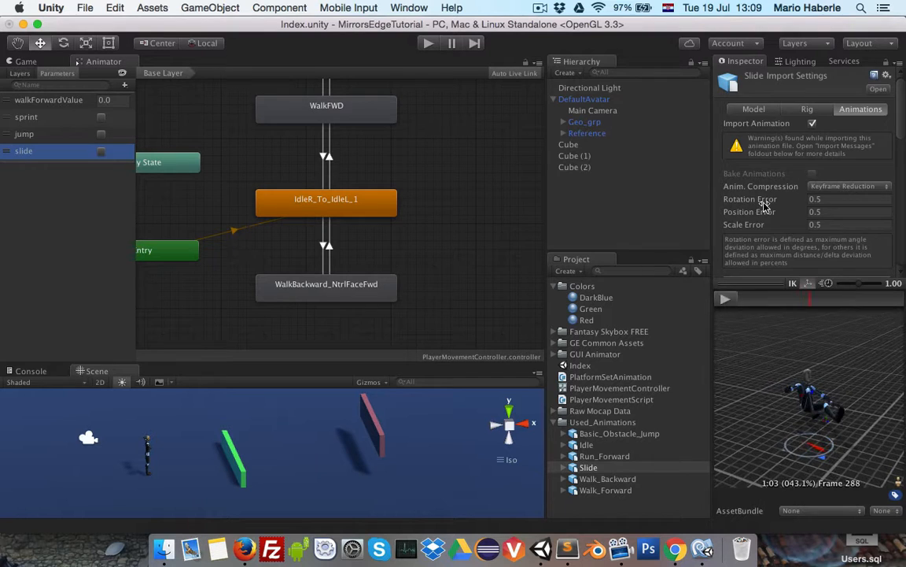
scroll(771, 204, down, 3)
scroll(771, 204, down, 5)
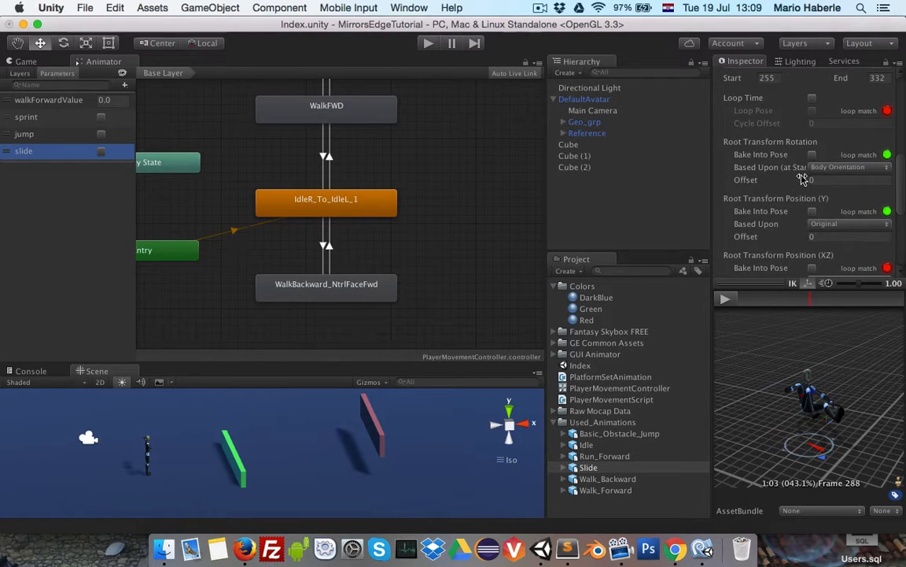
click(812, 154)
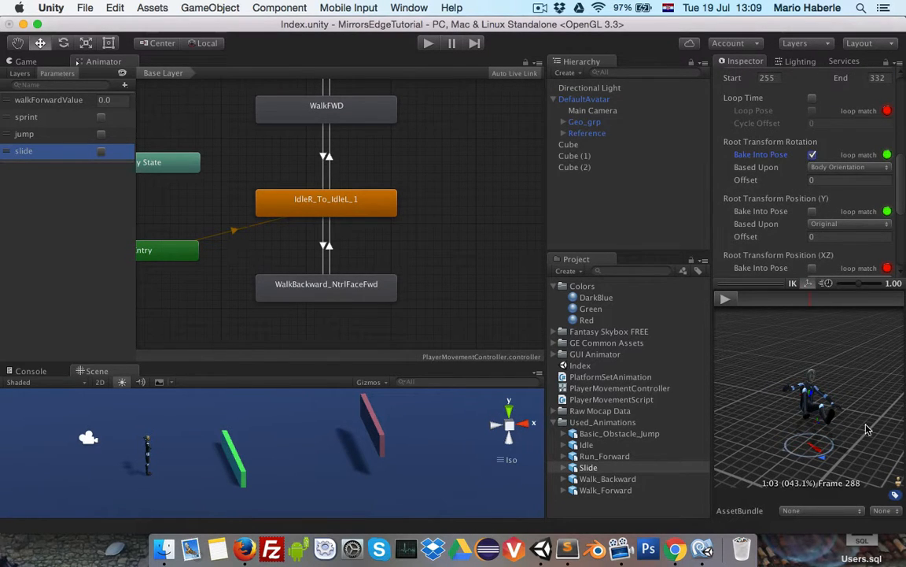
scroll(825, 200, down, 5)
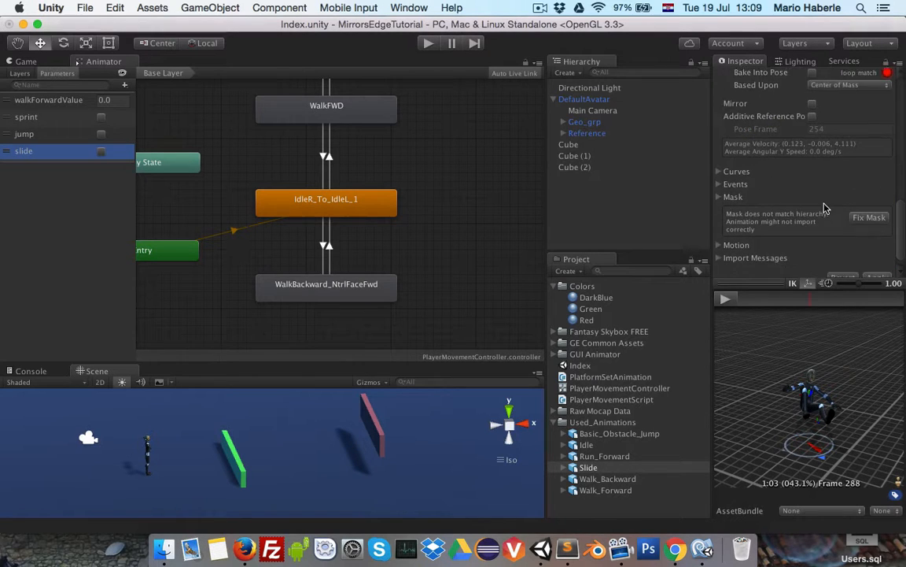
scroll(822, 204, up, 6)
scroll(819, 206, up, 6)
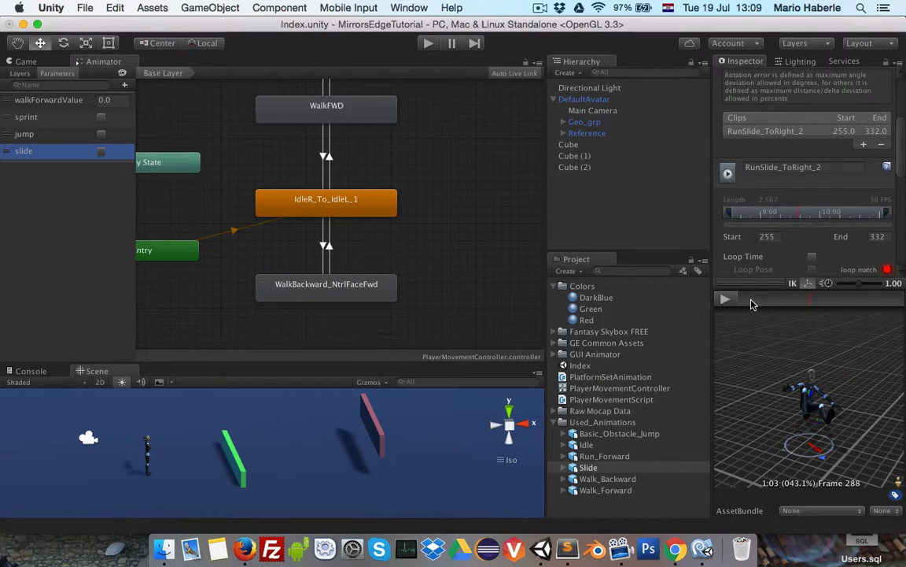
Step: Trim the Slide clip to start at frame 264 and end at frame 315, checking playback, and apply the import settings
click(720, 300)
drag(720, 300, 759, 296)
drag(729, 214, 749, 219)
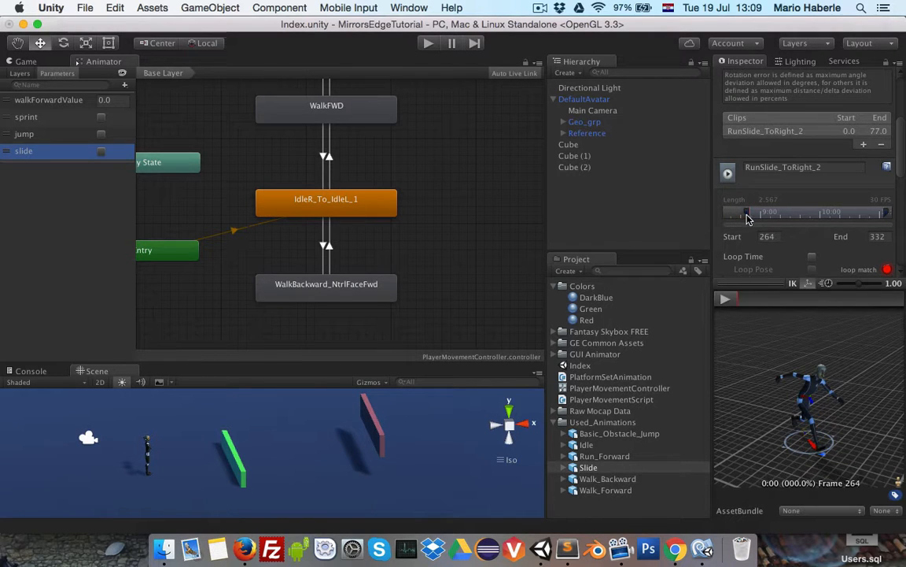
click(725, 300)
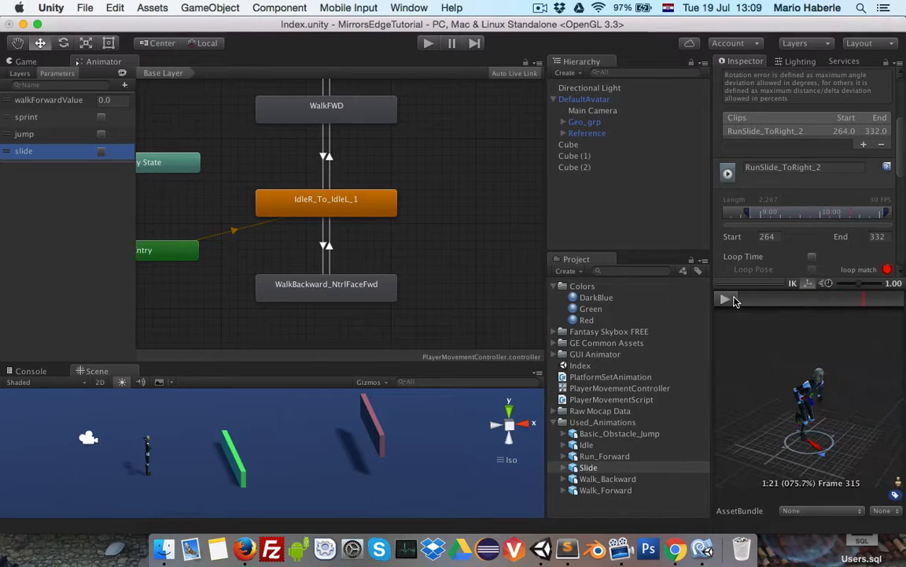
drag(889, 216, 854, 218)
click(725, 300)
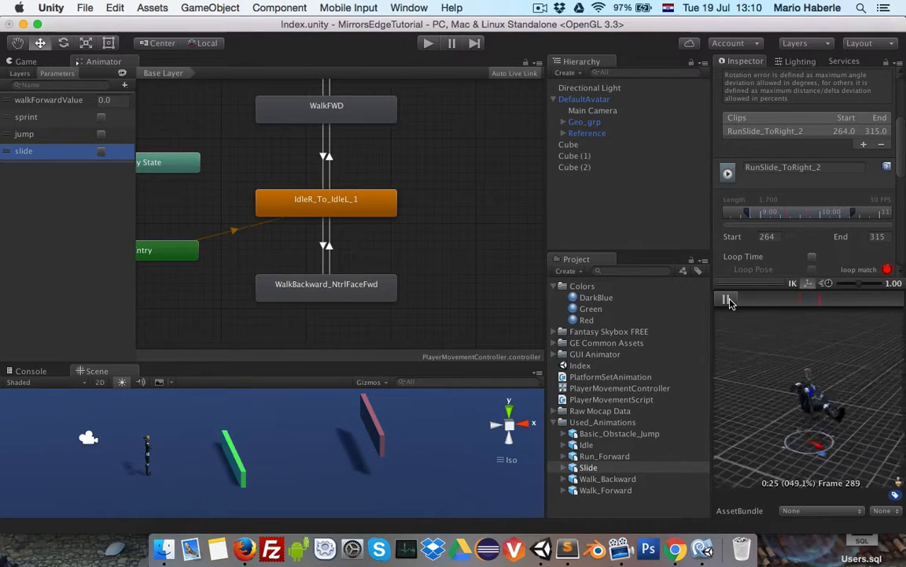
click(726, 299)
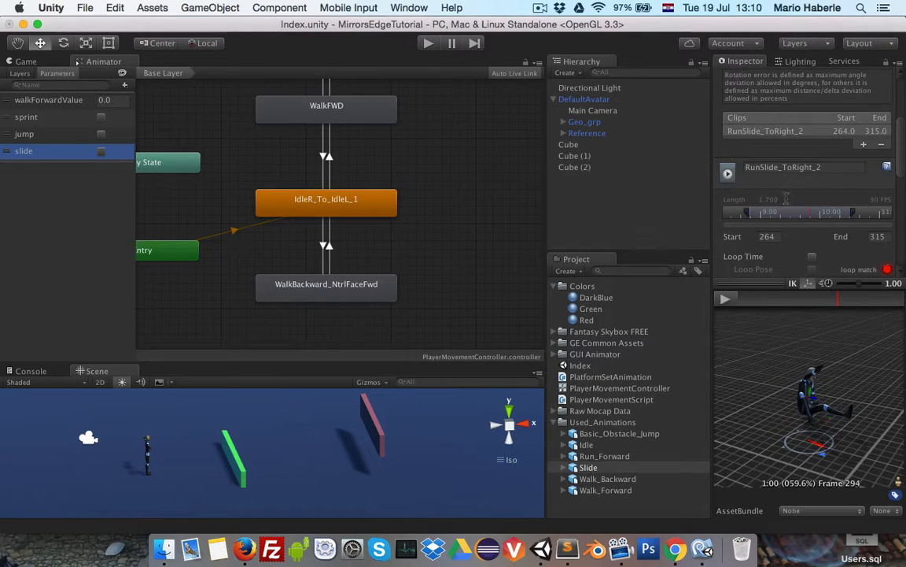
scroll(833, 216, down, 5)
click(877, 261)
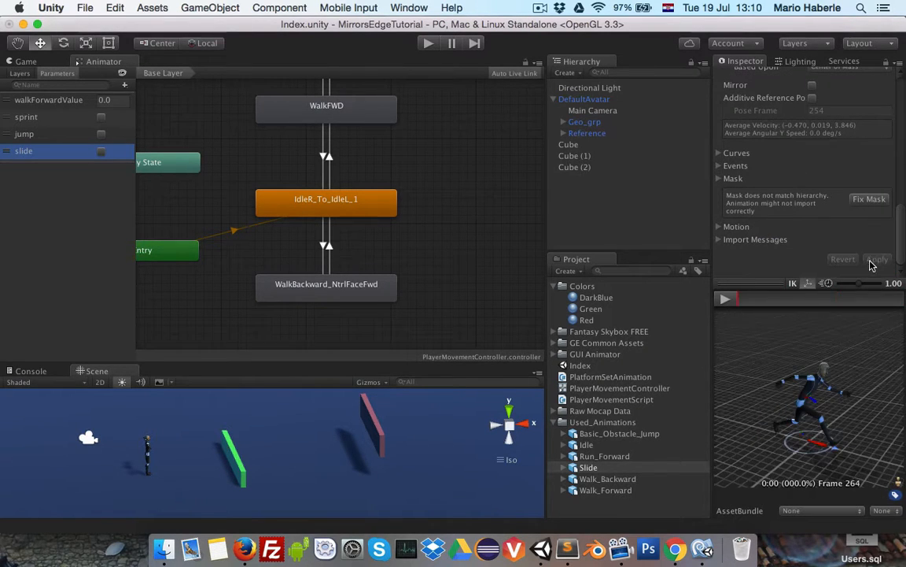
Step: Add the Slide animation as a state in the Animator graph and place it above RunForward_NtrlFaceFwd, near JogJump_ToLeft_2
drag(594, 471, 437, 115)
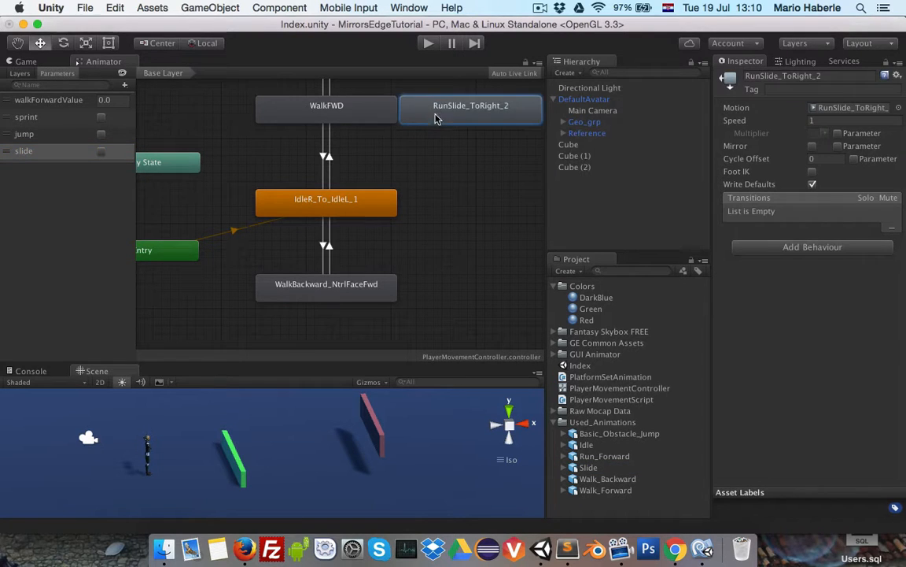
middle_drag(432, 176, 375, 313)
drag(378, 258, 339, 178)
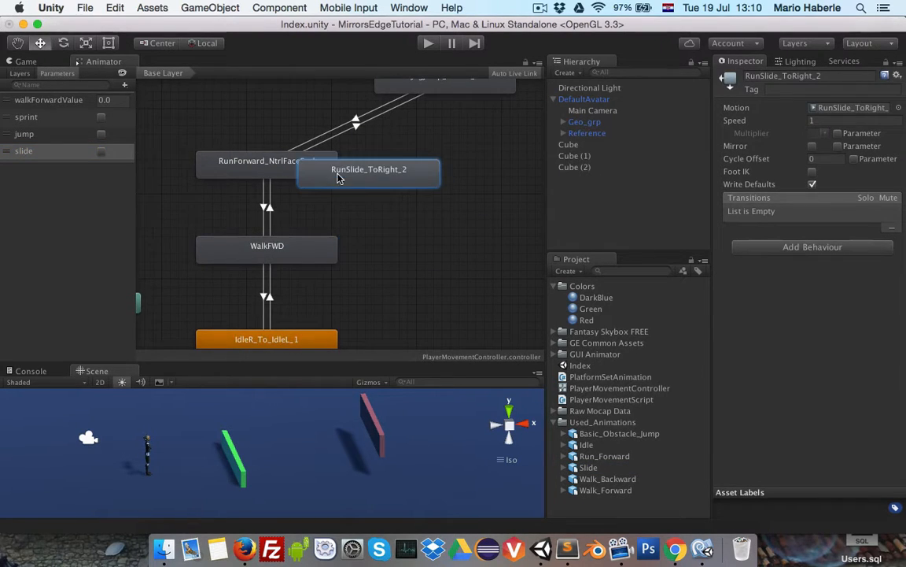
middle_drag(346, 234, 404, 311)
drag(382, 248, 385, 121)
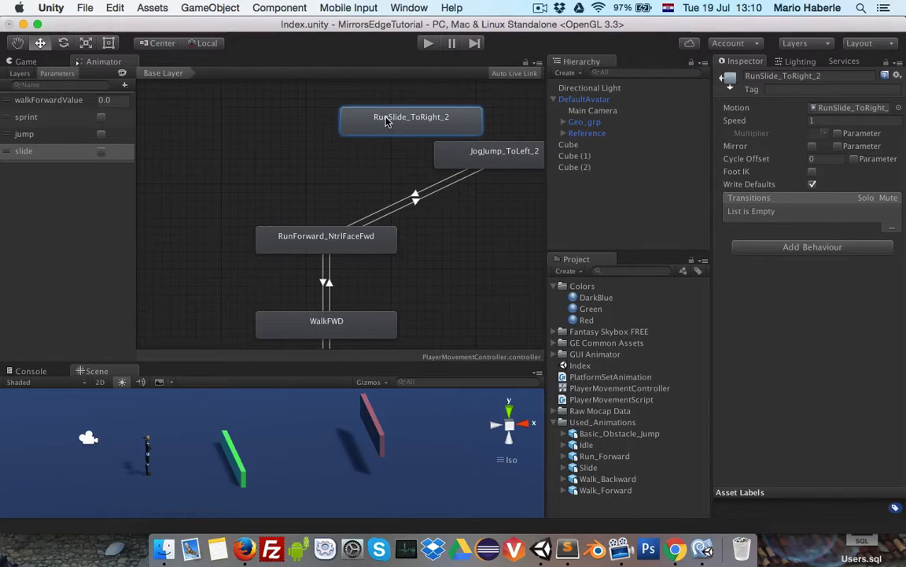
Step: Create a transition from RunForward_NtrlFaceFwd to RunSlide_ToRight_2 and disable its Has Exit Time option
click(319, 243)
right_click(321, 241)
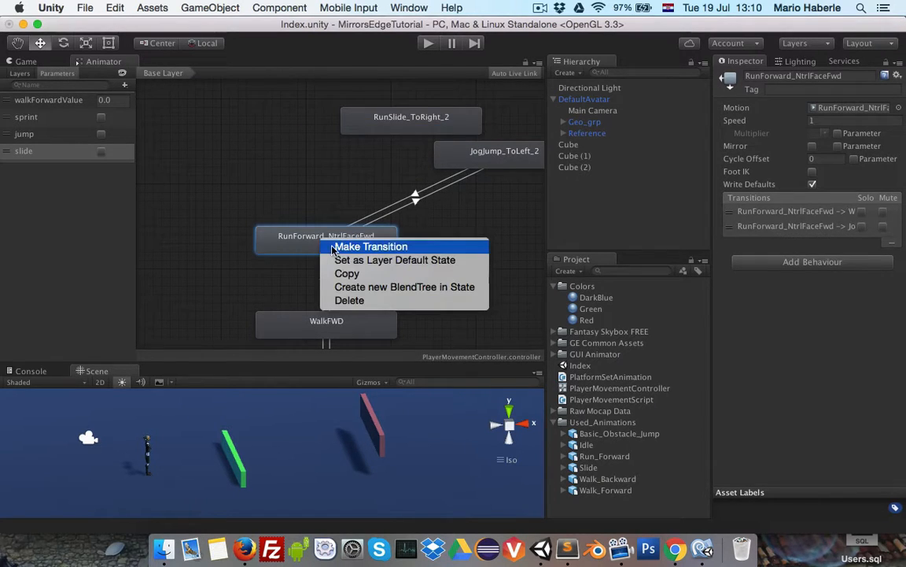
click(368, 244)
click(417, 116)
click(375, 176)
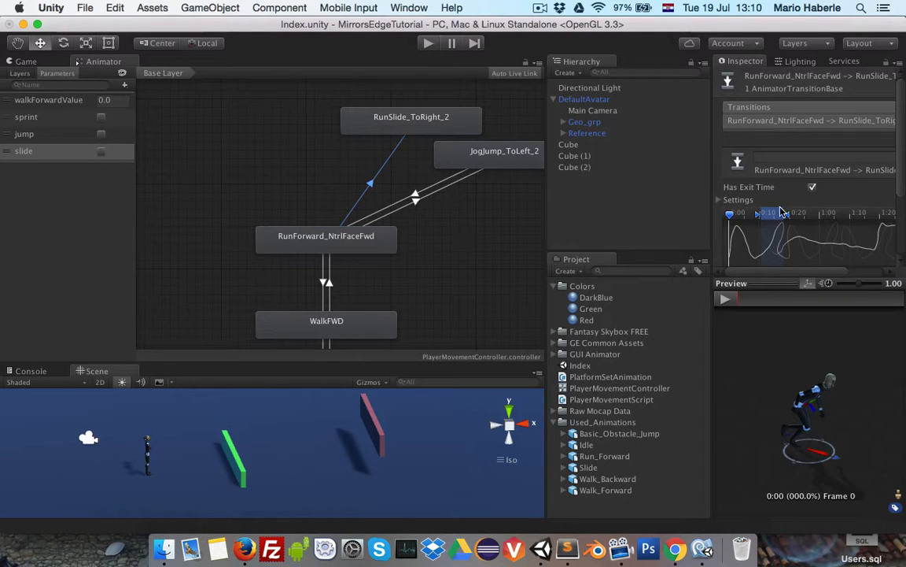
click(812, 188)
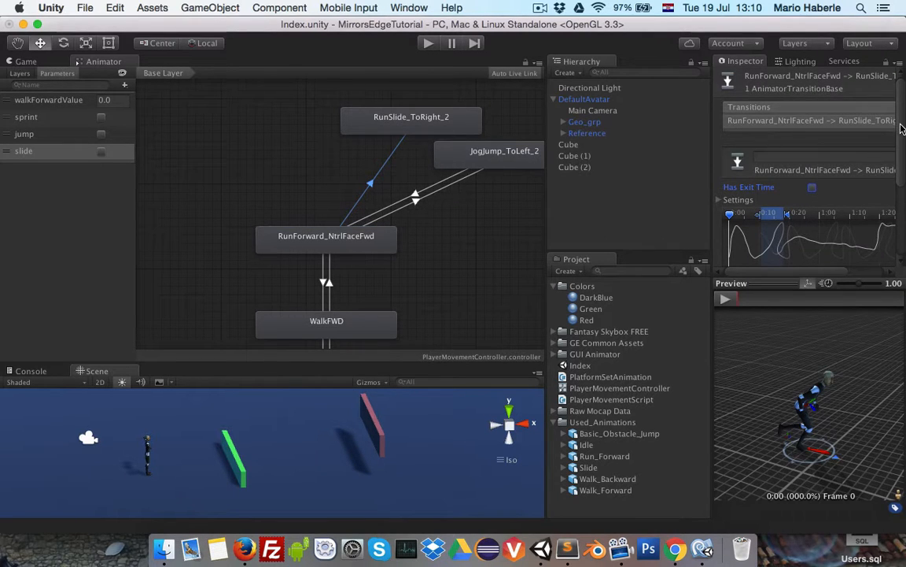
Step: Add the condition slide = true to the transition from RunForward_NtrlFaceFwd to RunSlide_ToRight_2 and play its preview
drag(903, 128, 834, 211)
drag(799, 273, 853, 278)
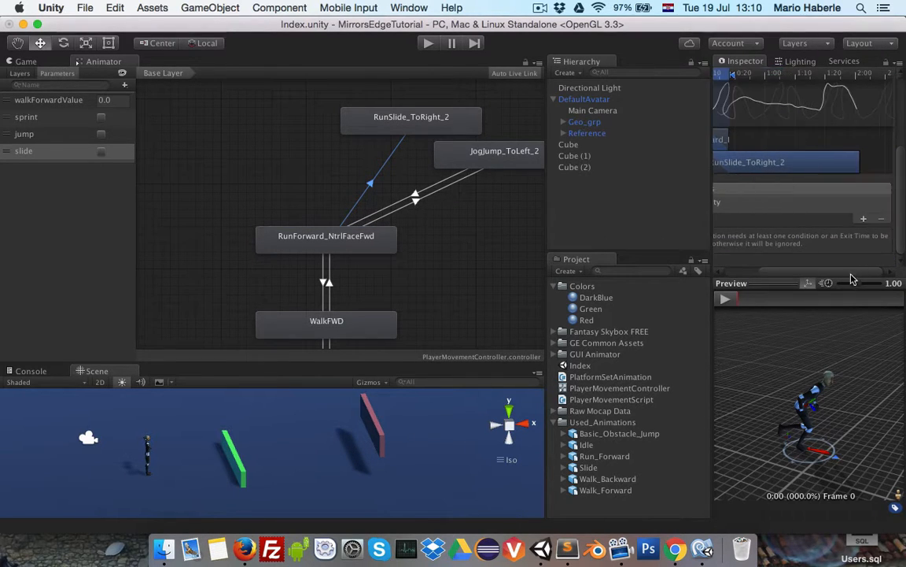
click(861, 222)
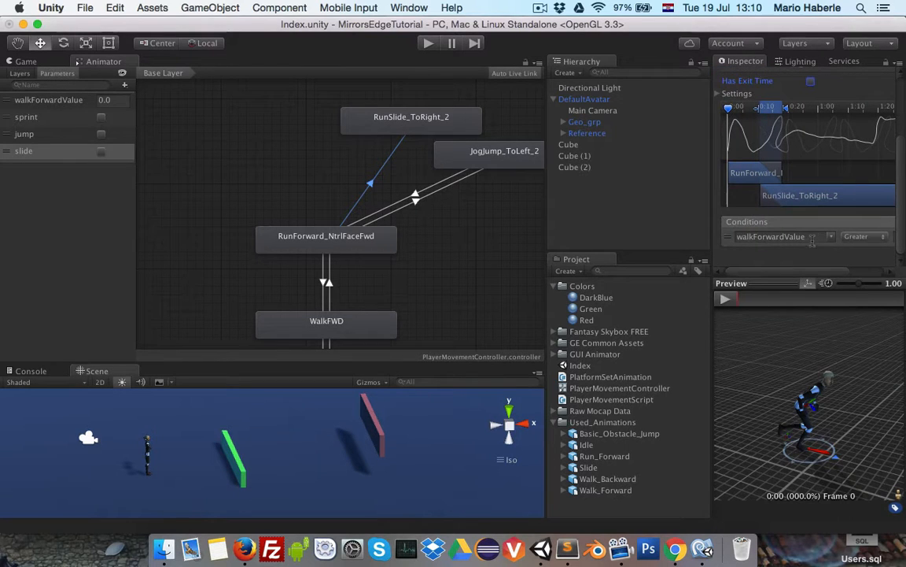
click(833, 237)
click(829, 282)
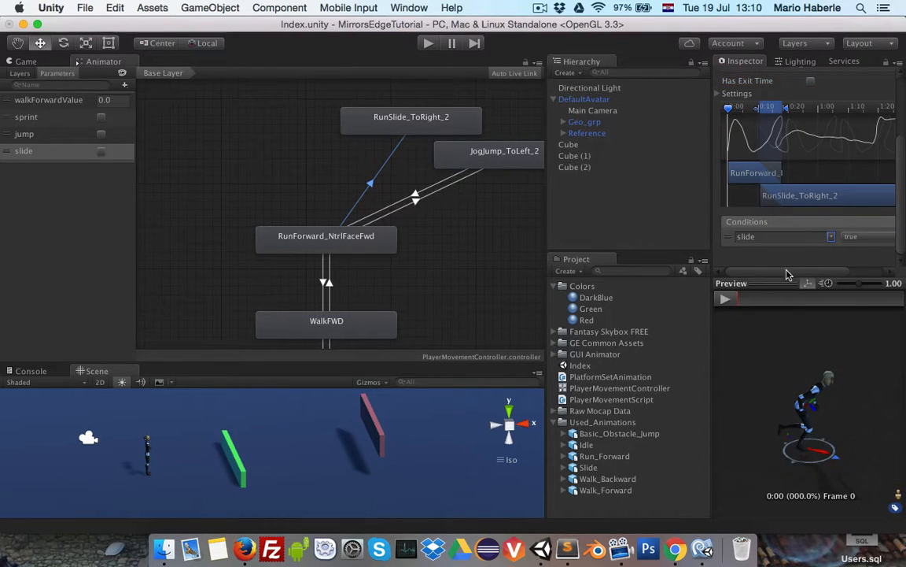
drag(774, 272, 751, 271)
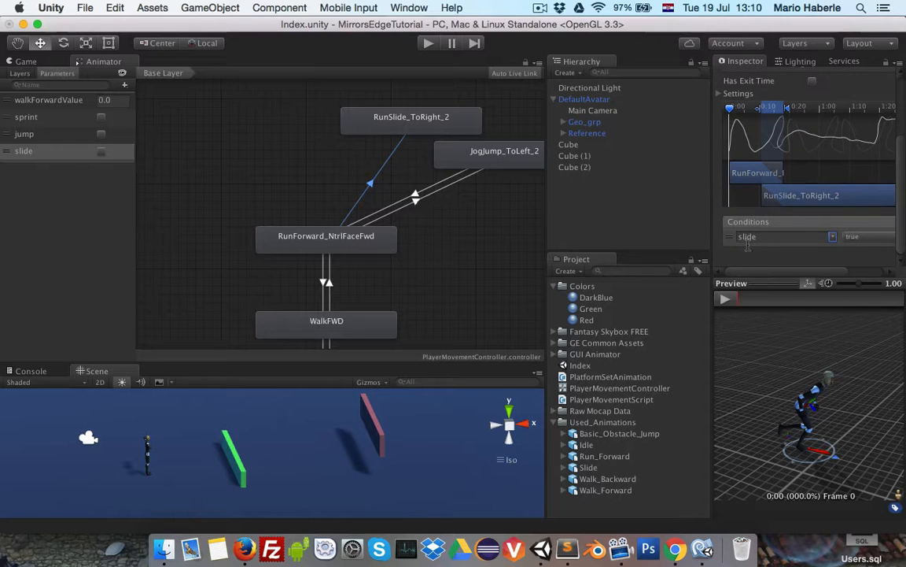
click(726, 299)
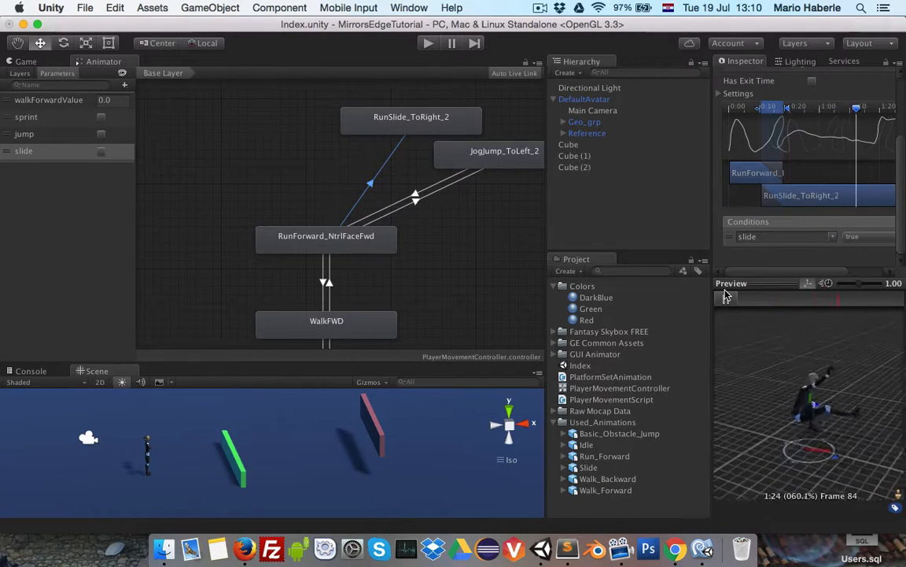
Step: Create a return transition from RunSlide_ToRight_2 to RunForward_NtrlFaceFwd, leaving Has Exit Time enabled, and play its preview
click(392, 122)
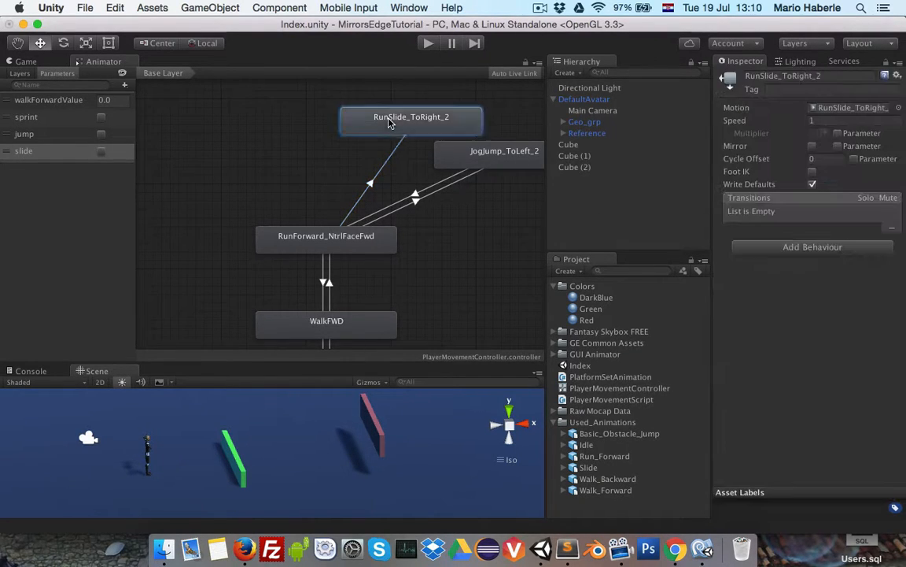
right_click(396, 129)
click(412, 127)
click(328, 233)
click(367, 179)
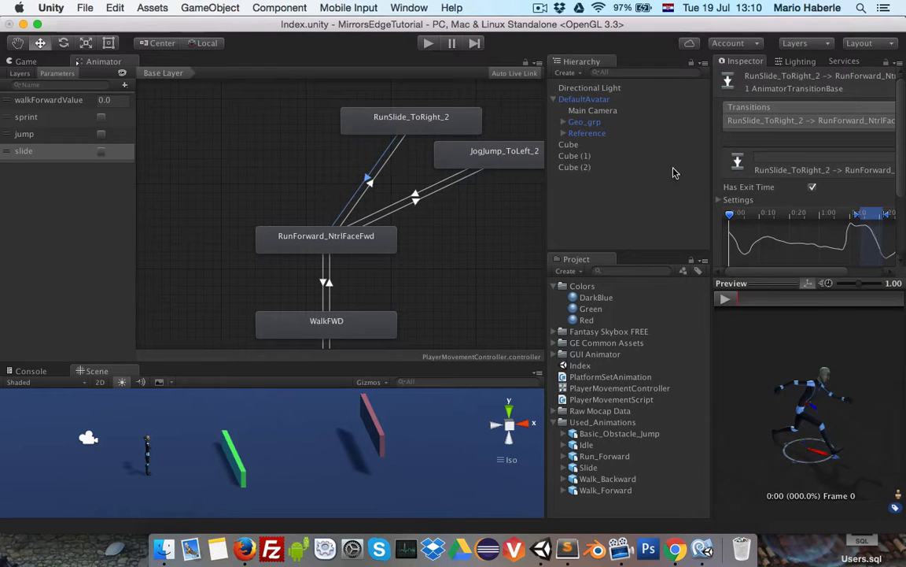
click(724, 299)
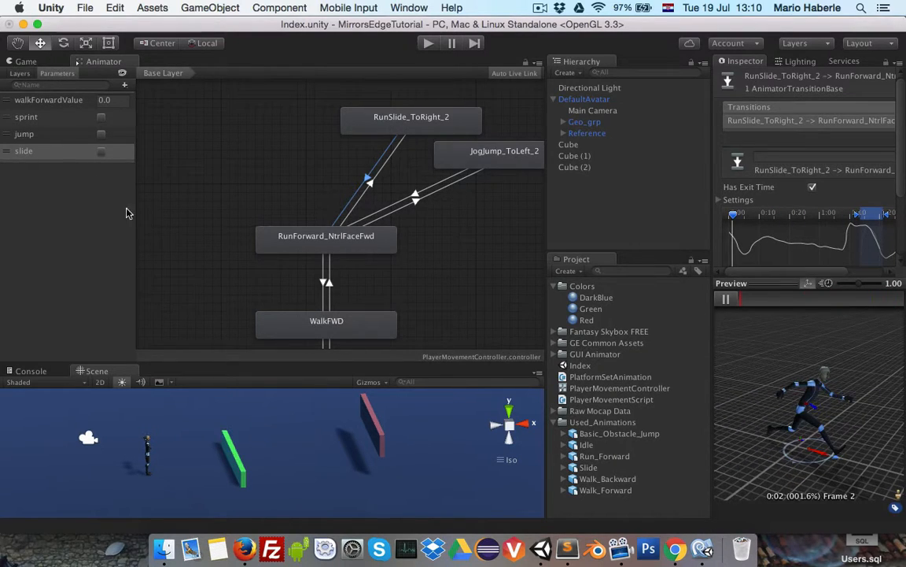
Step: Create an empty child object under Cube (1), the green obstacle, and name it trigger
key(super+1)
click(586, 157)
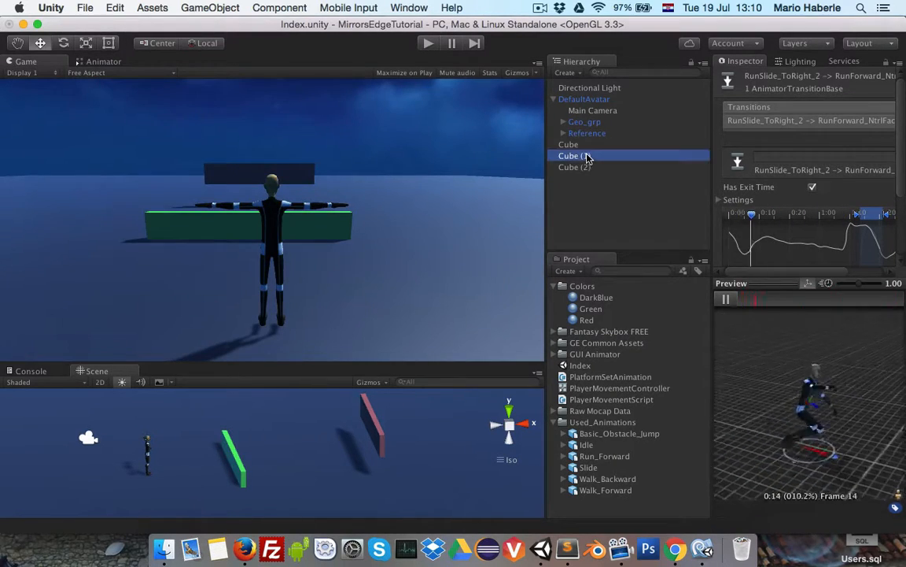
key(f)
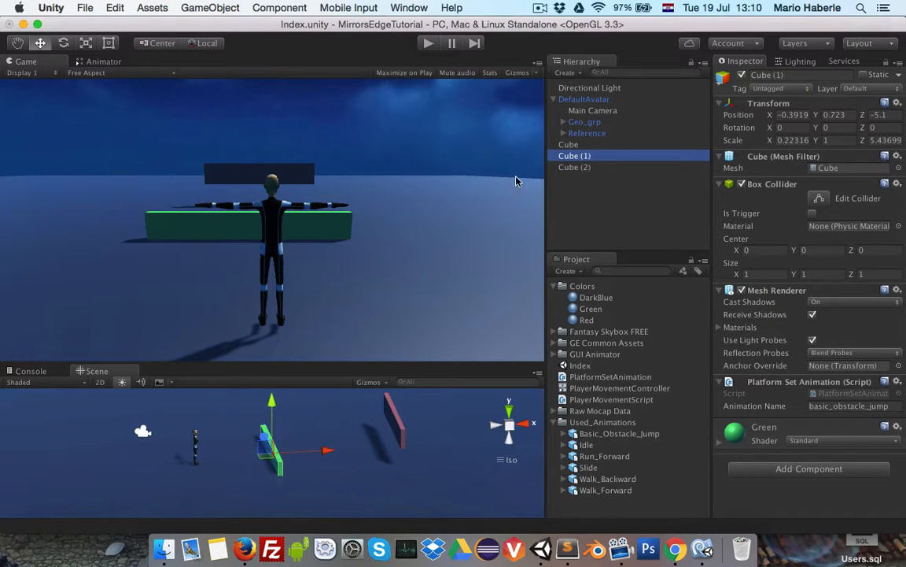
right_click(558, 155)
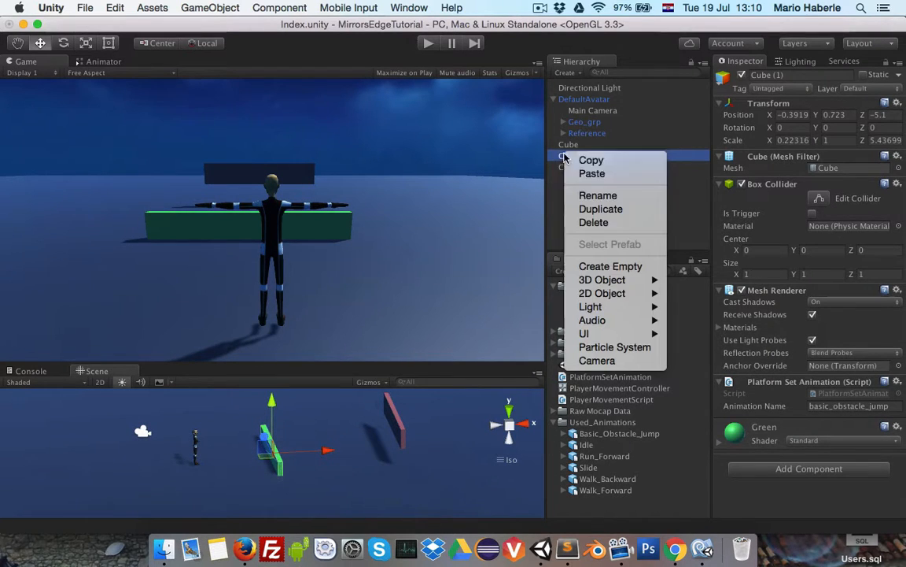
click(610, 267)
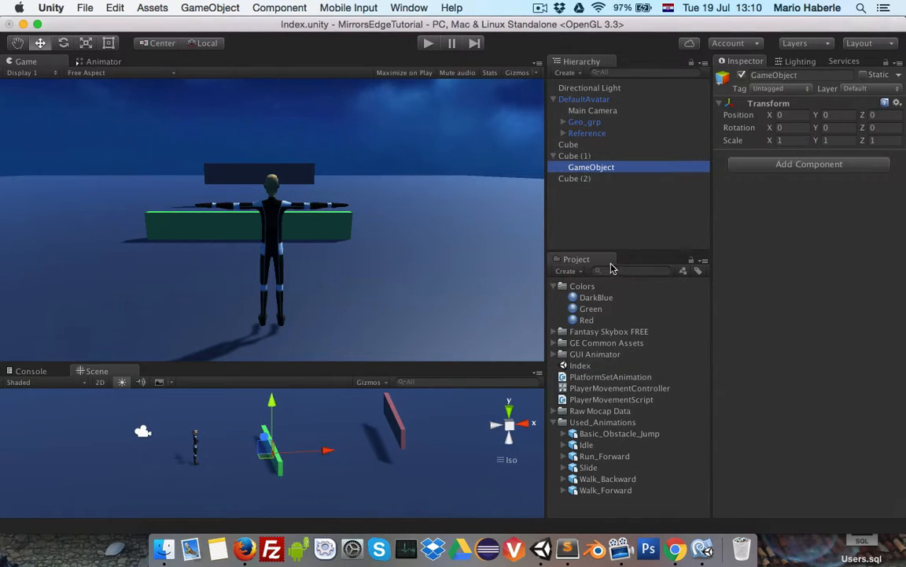
click(587, 167)
text(trigg)
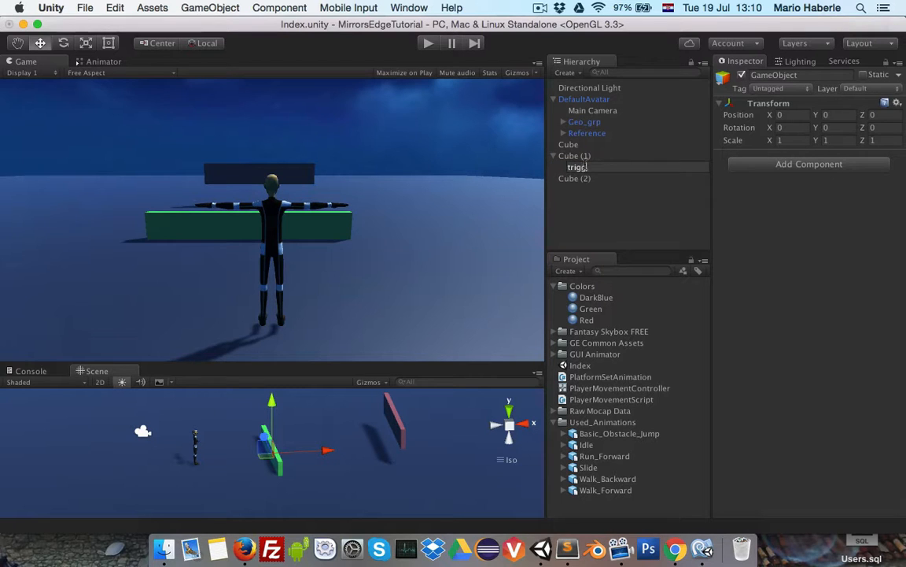
text(er)
key(Return)
Step: Add a Box Collider component to the trigger object of Cube (1)
click(743, 166)
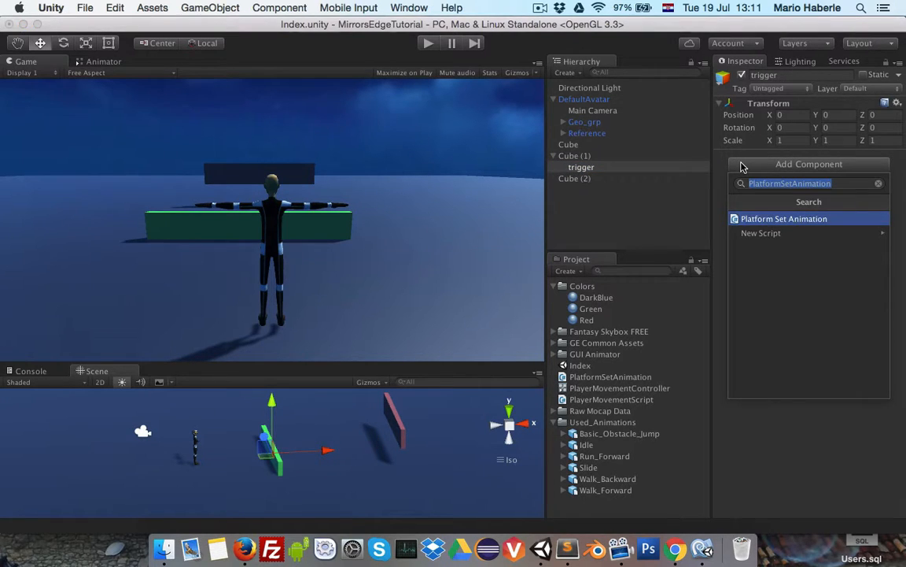
text(boxco)
key(Return)
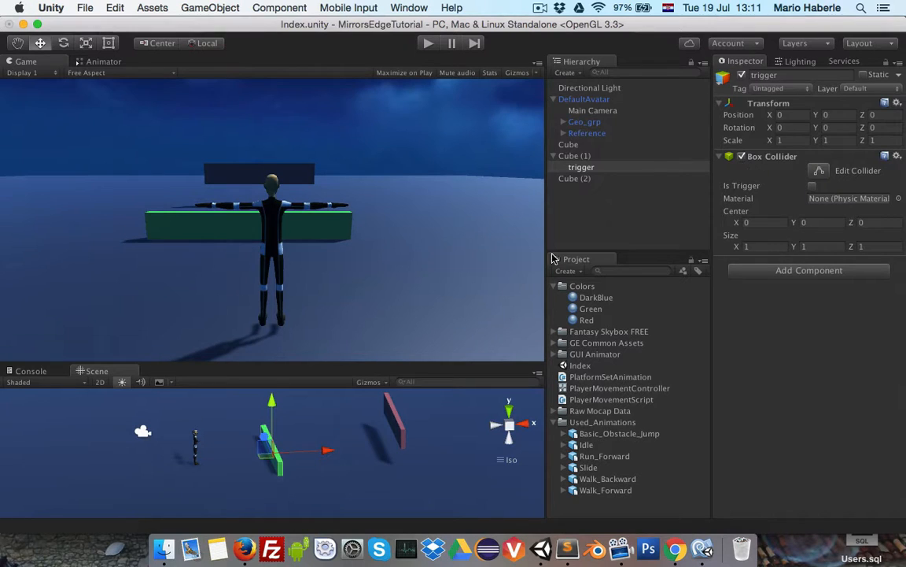
Step: Enlarge the Scene view and raise the Box Collider of Cube (1)'s trigger to a Center Y of 0.3
drag(303, 362, 288, 231)
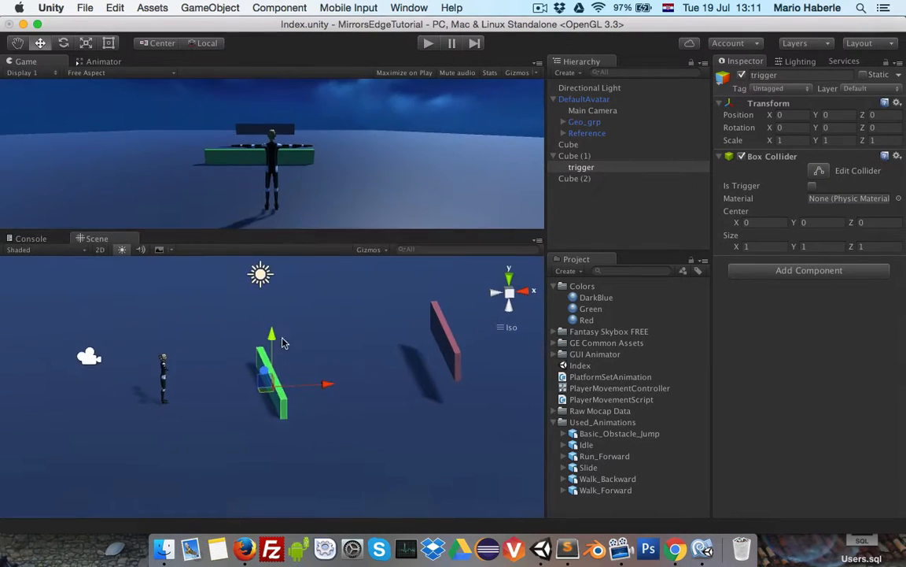
scroll(287, 358, up, 5)
mouse_move(319, 362)
right_down()
mouse_move(294, 380)
mouse_move(314, 368)
right_up()
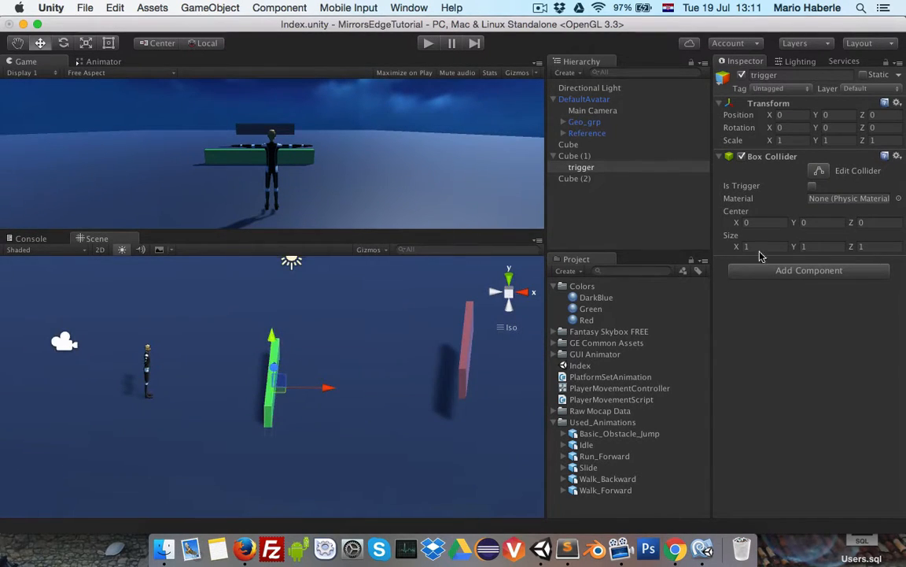
mouse_move(811, 220)
mouse_down()
mouse_move(821, 217)
mouse_move(811, 217)
mouse_up()
right_drag(406, 350, 421, 289)
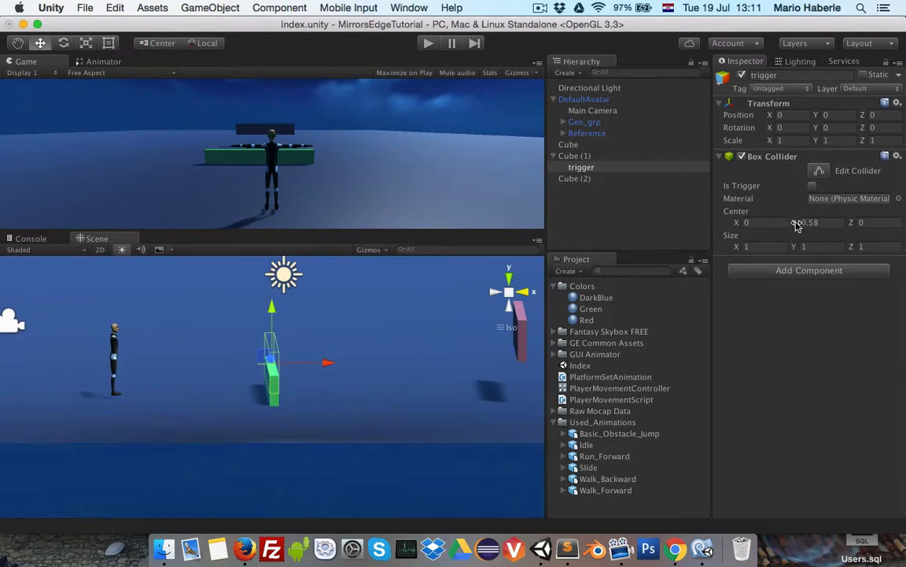
drag(796, 224, 788, 223)
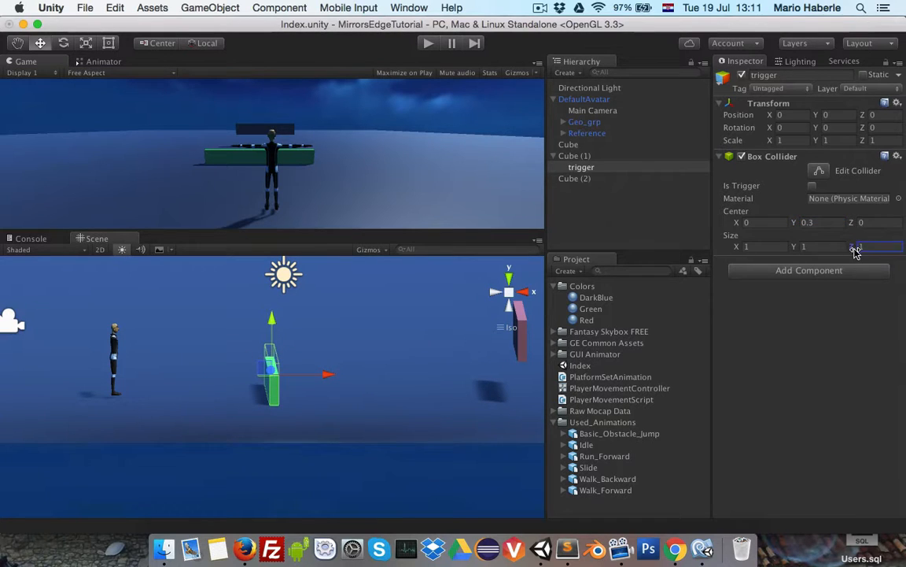
Step: Widen the Box Collider of Cube (1)'s trigger to a Size X of 19.69 so it extends before and behind the obstacle
drag(855, 251, 880, 254)
key(super+z)
click(798, 246)
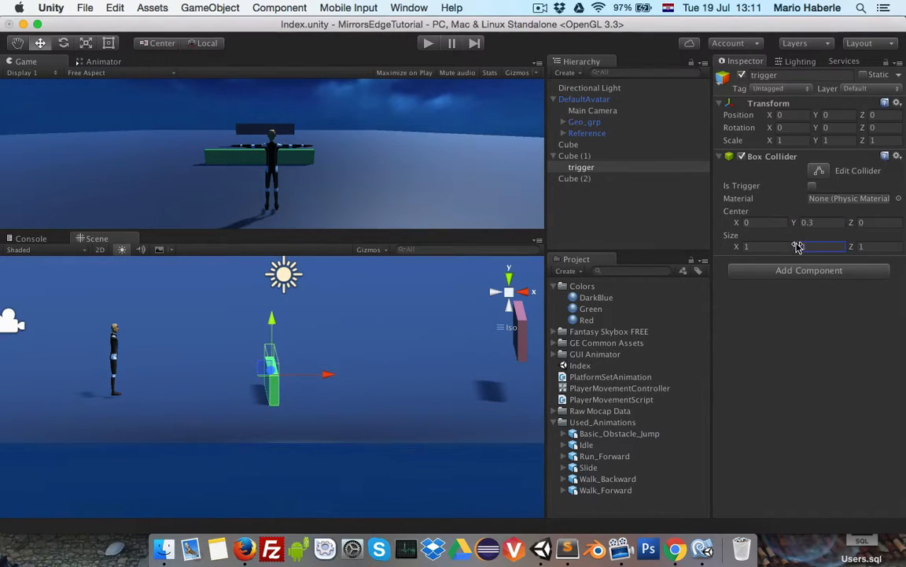
drag(742, 248, 484, 311)
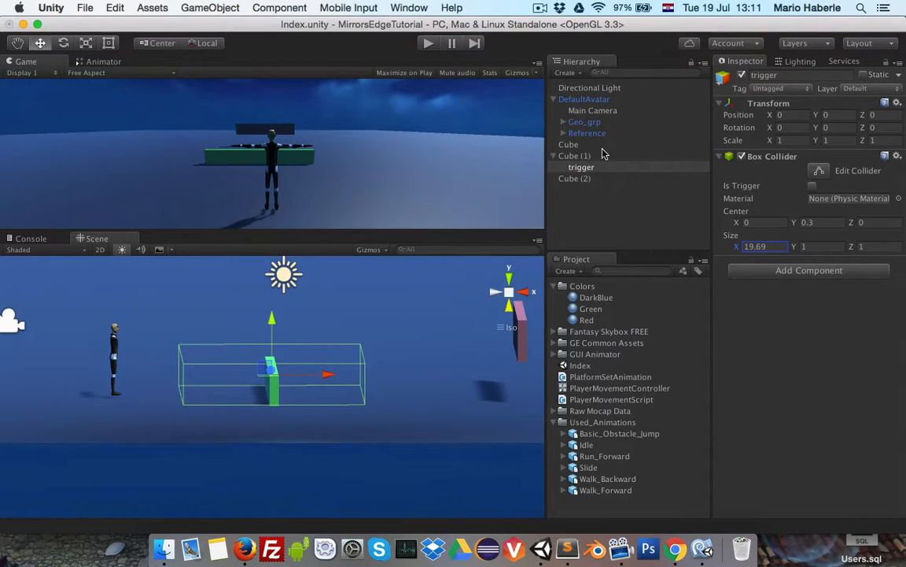
Step: Create an empty child object under Cube (2), the red obstacle, and name it trigger
scroll(353, 283, down, 6)
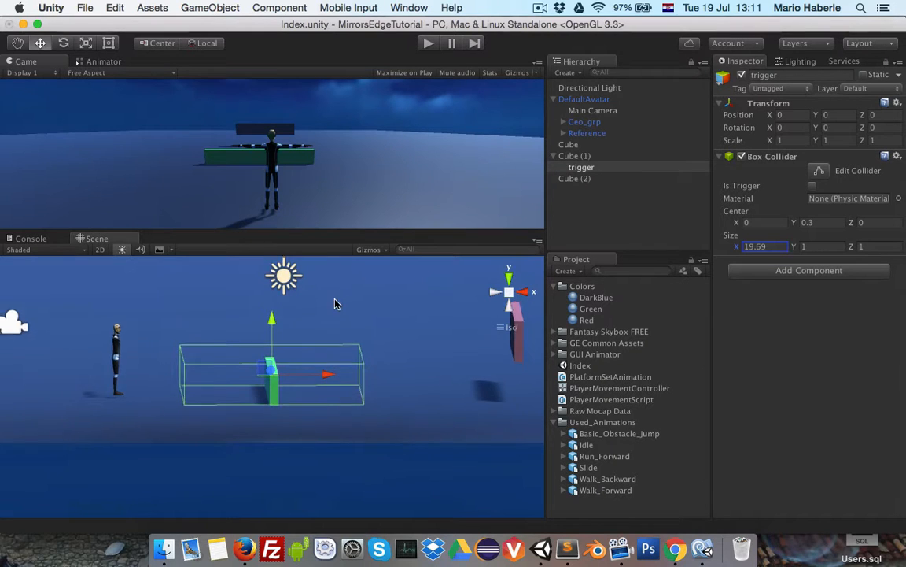
scroll(323, 295, up, 2)
scroll(327, 292, up, 3)
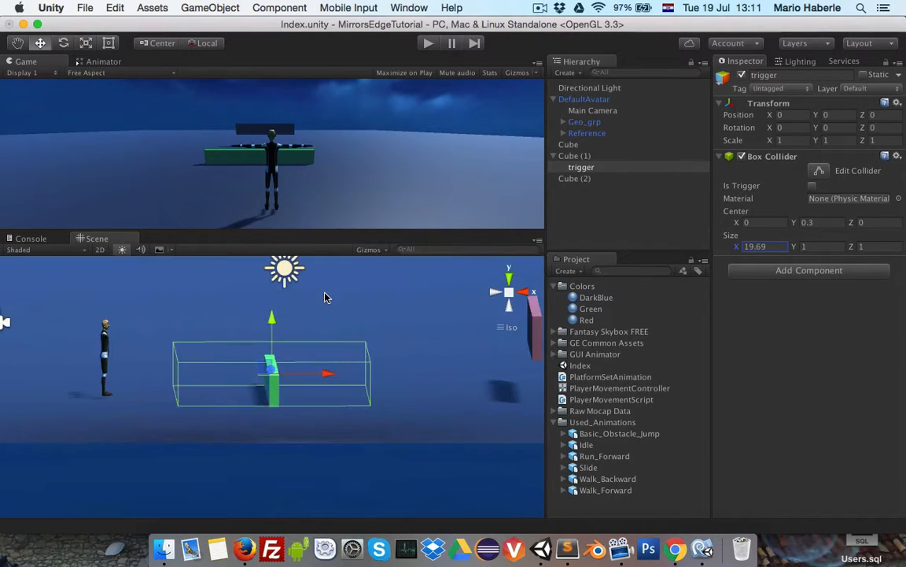
scroll(459, 352, down, 1)
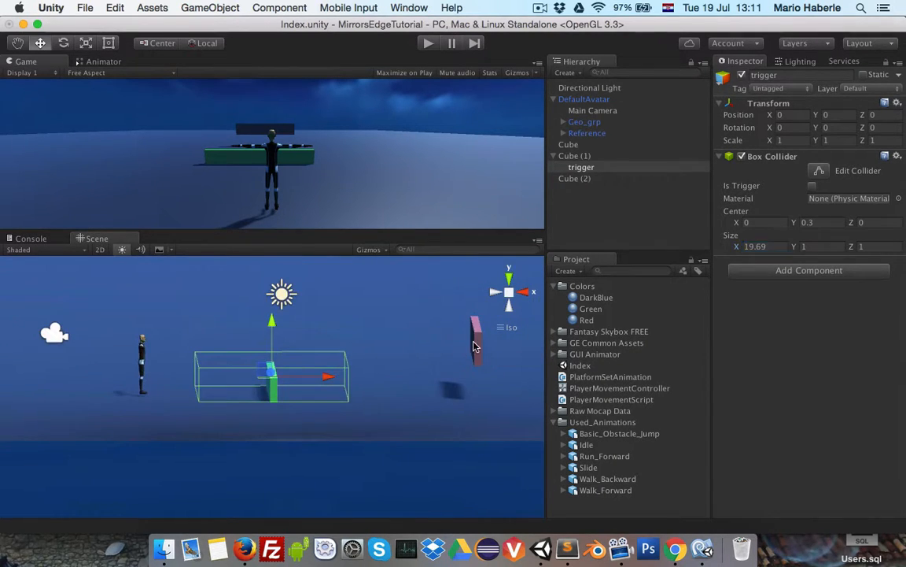
click(474, 346)
right_click(584, 178)
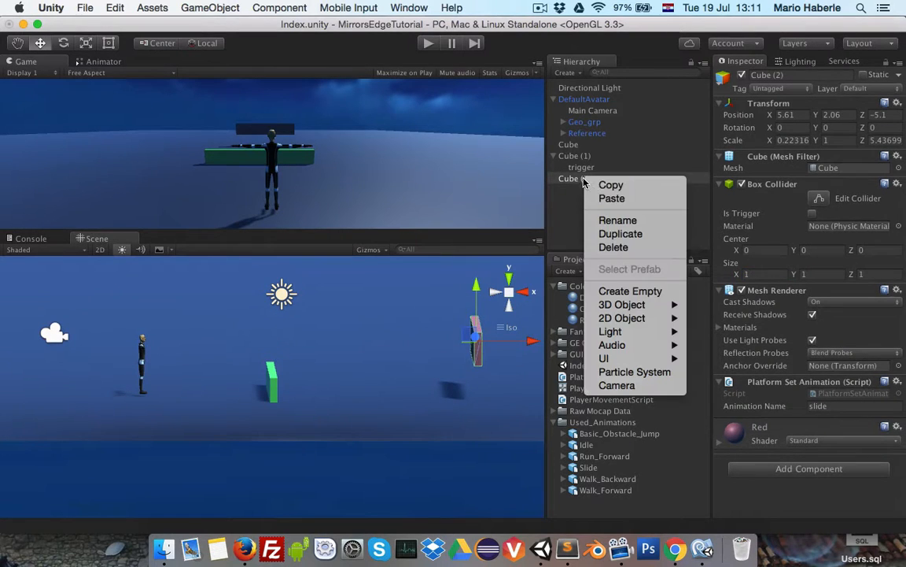
click(608, 289)
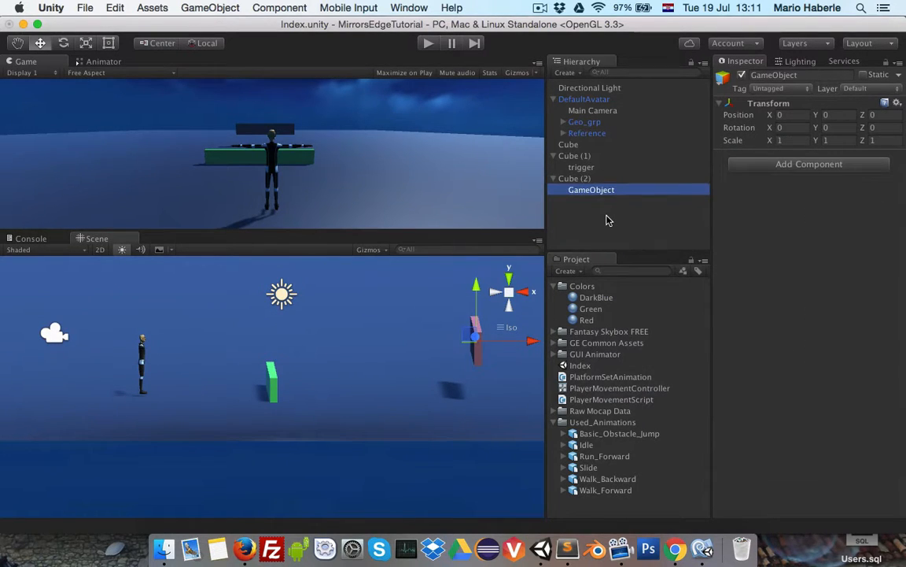
key(Return)
text(trigg)
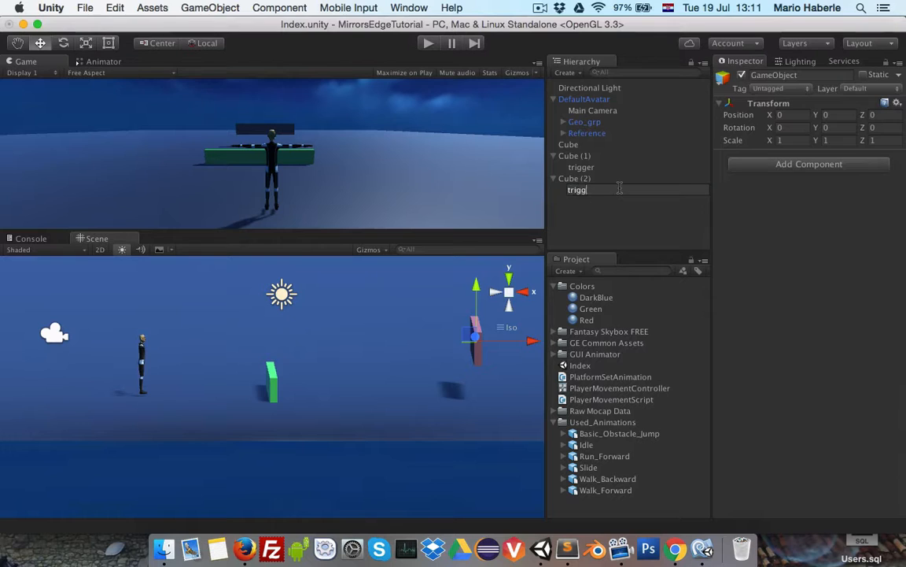
text(er)
key(Return)
Step: Add a Box Collider to the trigger object of Cube (2) and widen it to a Size X of 17.59
click(578, 178)
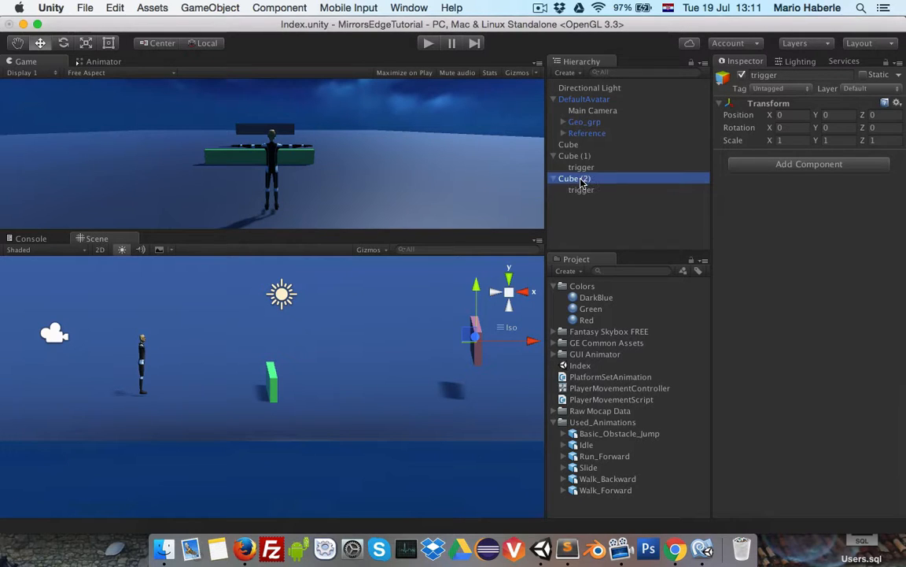
click(583, 191)
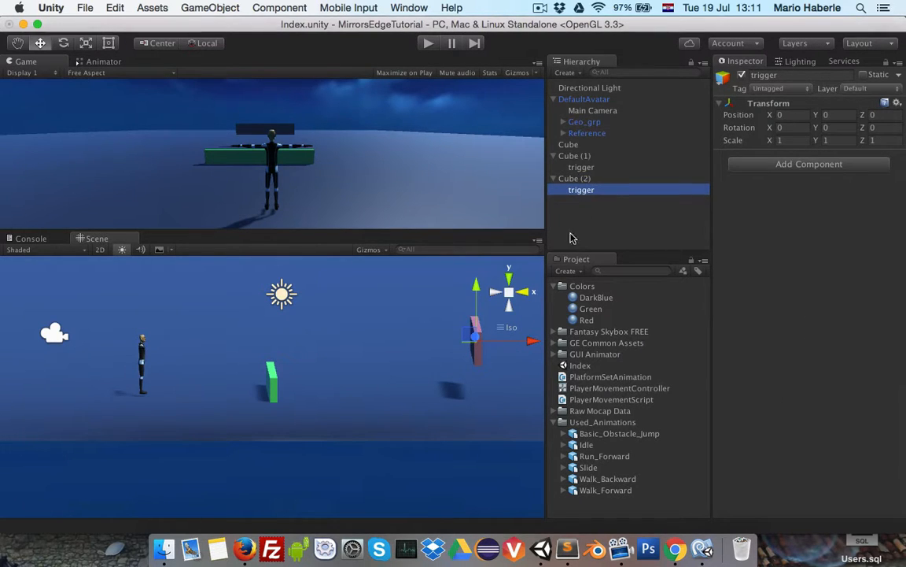
click(792, 164)
click(753, 218)
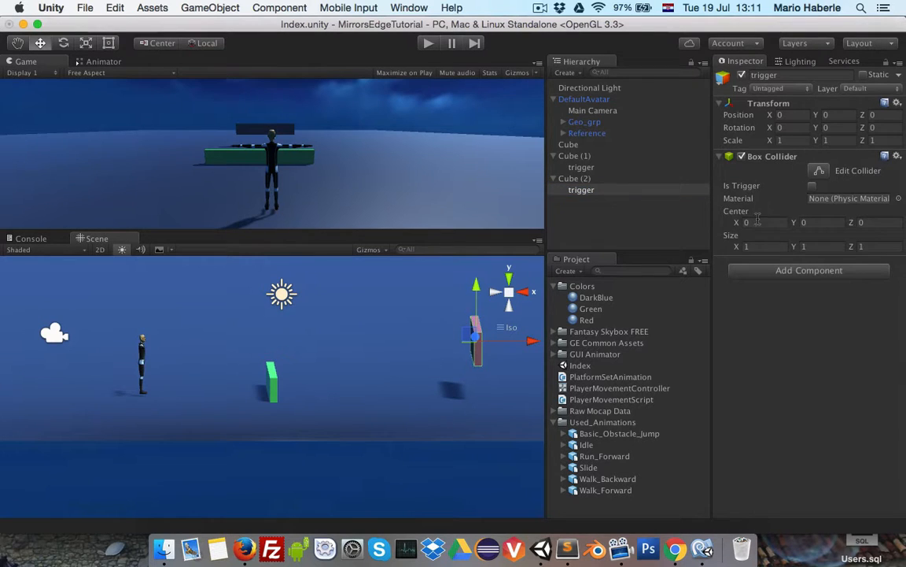
drag(738, 249, 905, 238)
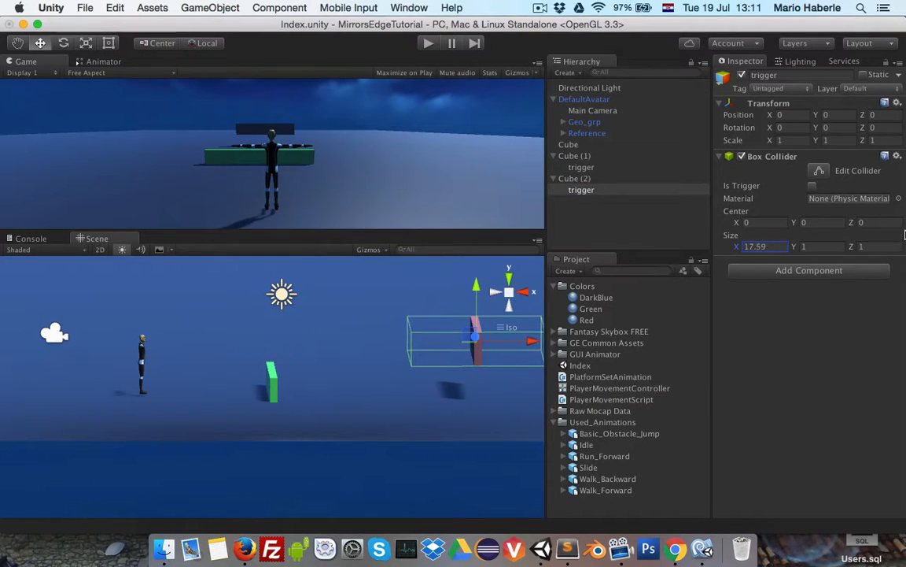
Step: Widen the Box Collider of Cube (2)'s trigger to a Size X of 19.84 and lower the trigger to a Position Y of -1.24
super+click(582, 167)
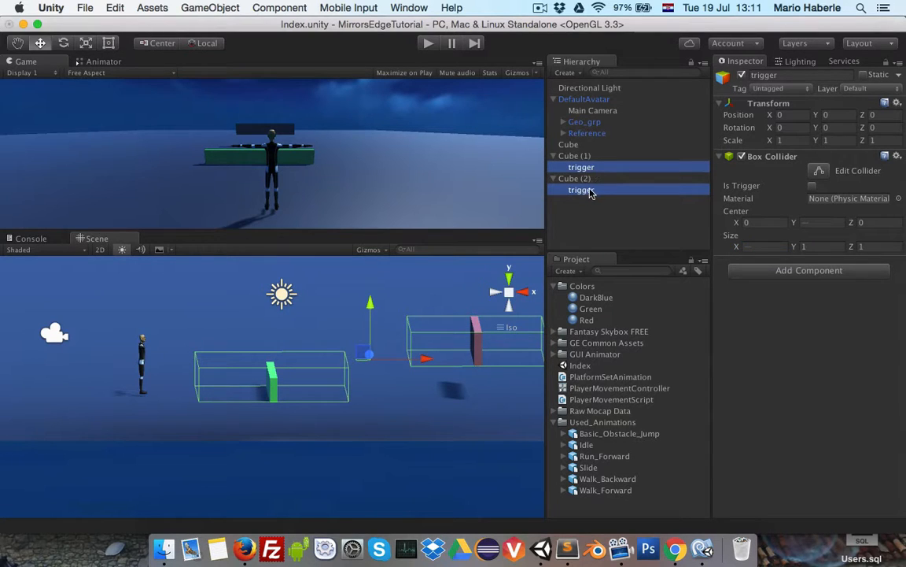
click(589, 194)
drag(748, 253, 784, 248)
drag(476, 284, 476, 311)
Step: Stretch the triggers vertically, to a Scale Y of 2.42608 for Cube (2)'s trigger and 2.51365 for Cube (1)'s trigger
right_drag(455, 360, 449, 338)
drag(474, 317, 420, 223)
key(r)
scroll(400, 279, down, 5)
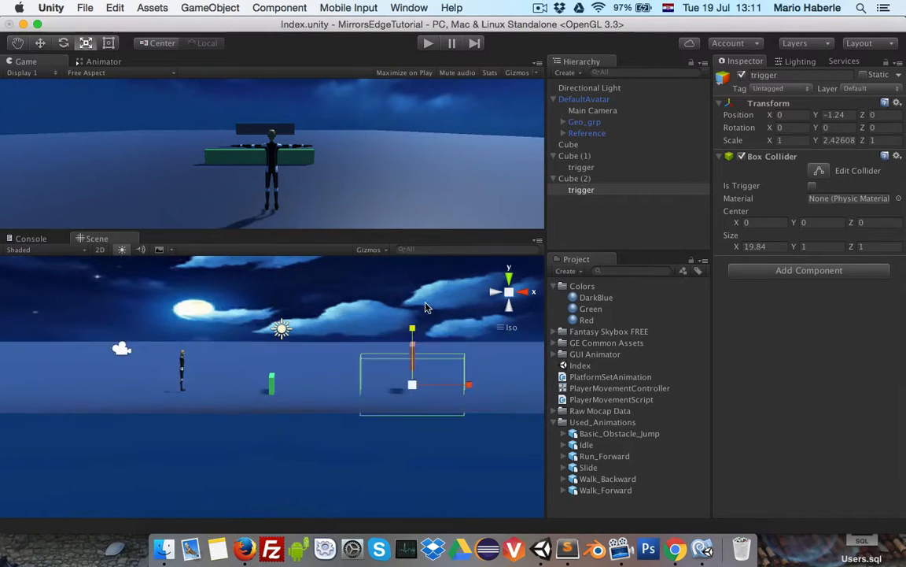
click(582, 167)
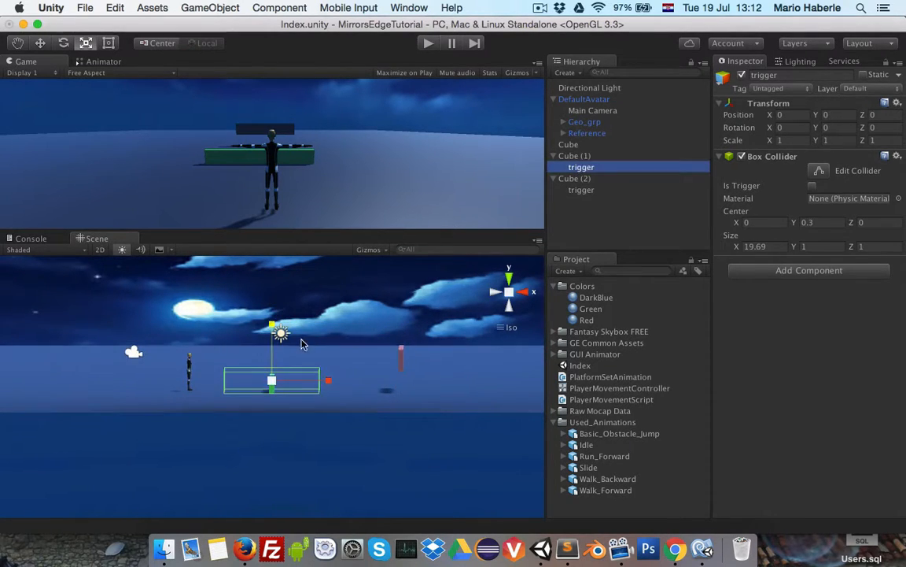
drag(270, 327, 264, 241)
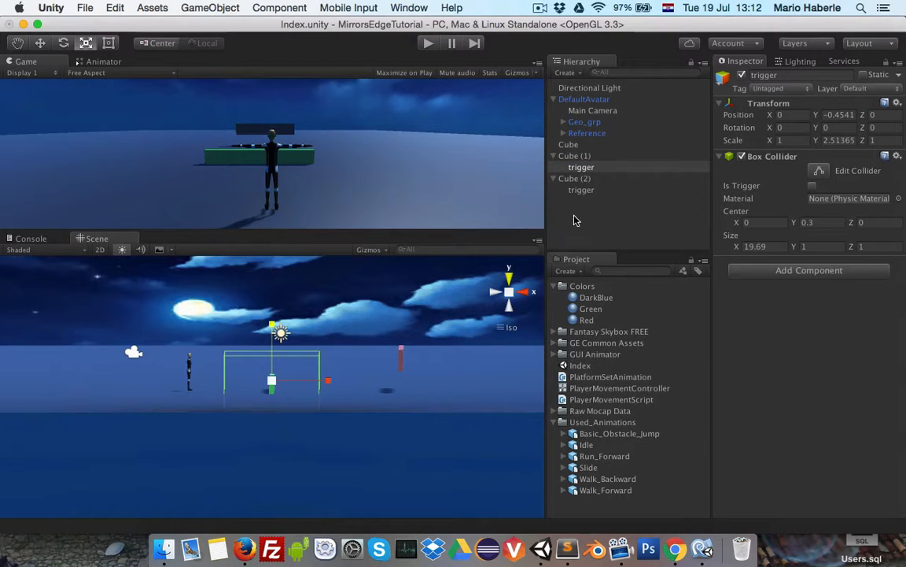
Step: Briefly test-run the game without maximizing it on play, and enable Is Trigger on the Box Colliders of both trigger objects
super+click(581, 191)
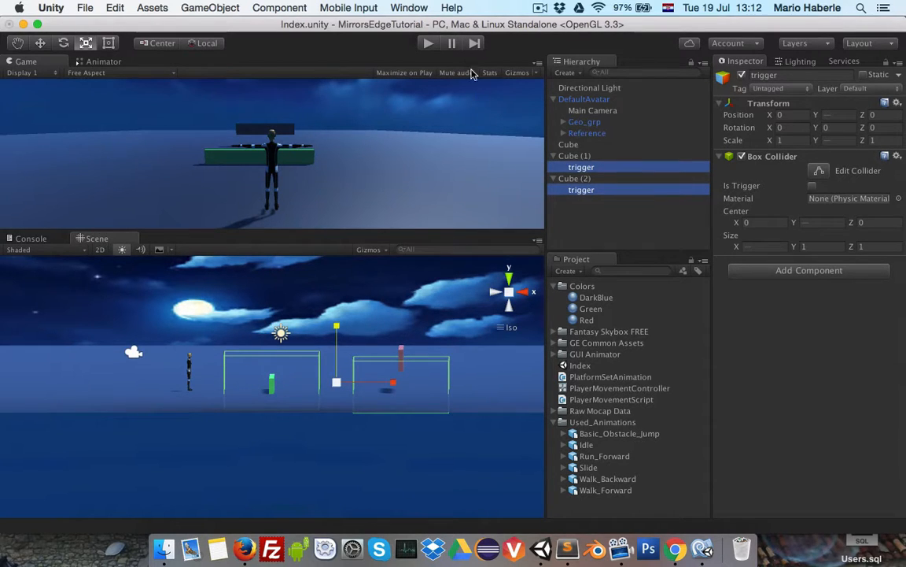
click(417, 72)
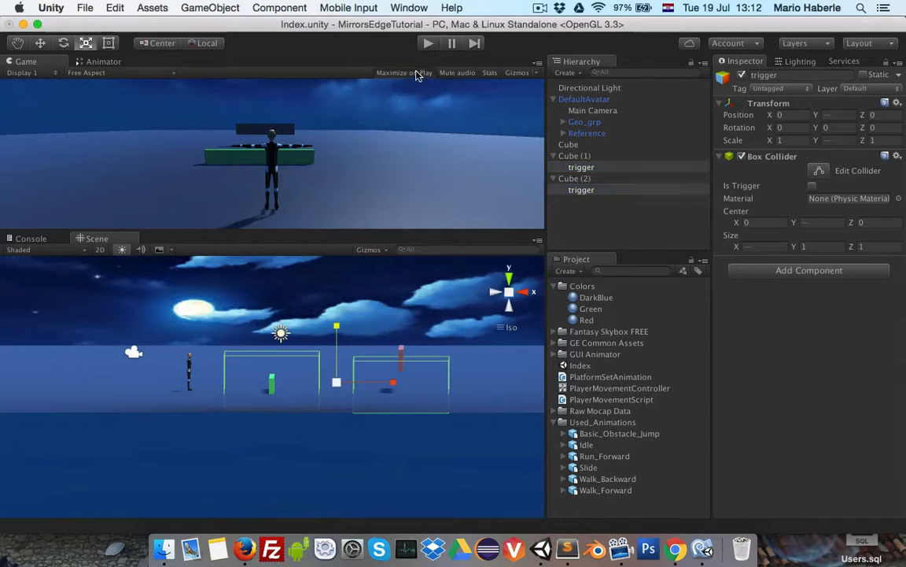
click(427, 44)
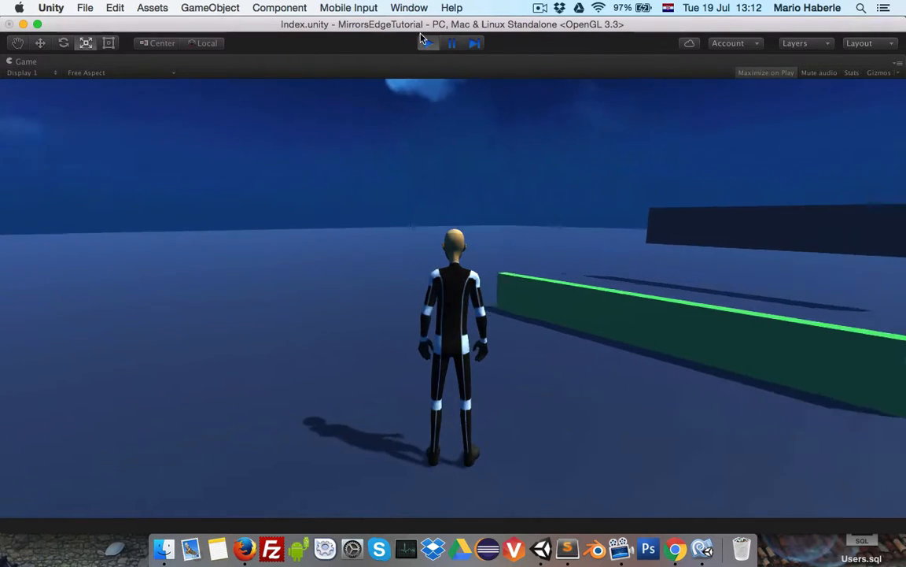
click(429, 44)
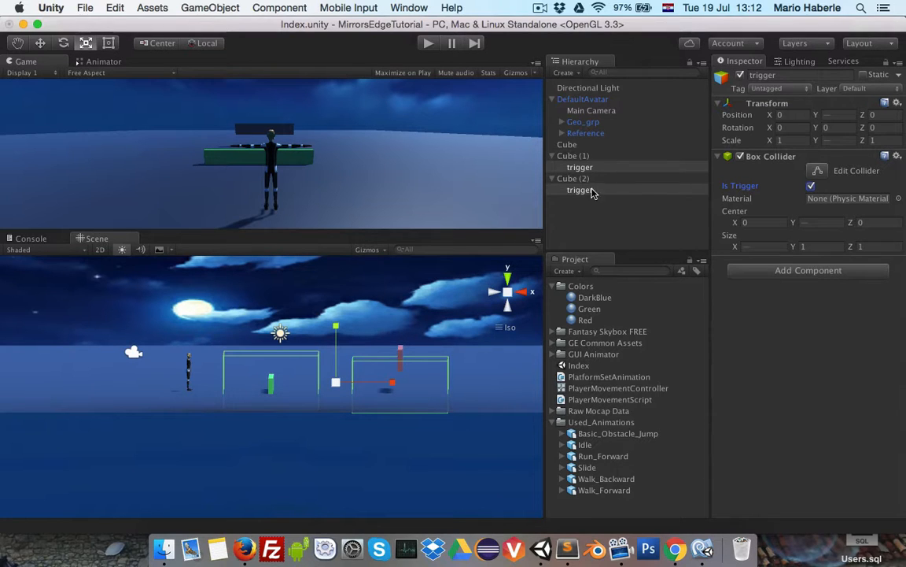
scroll(361, 338, up, 5)
middle_drag(361, 338, 288, 354)
scroll(285, 307, down, 1)
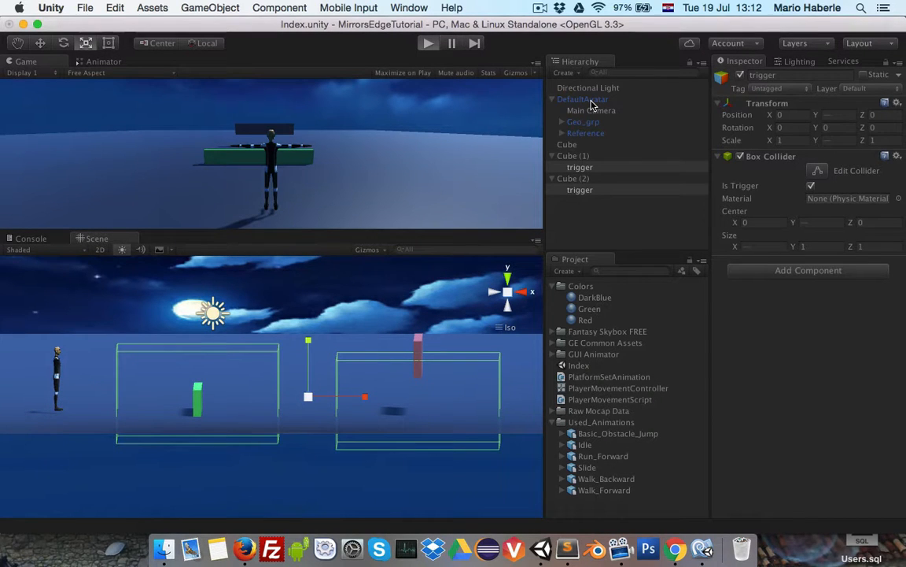
Step: Run the game with DefaultAvatar inspected and walk the avatar up to the green obstacle and back, watching the Current Animation value
click(591, 101)
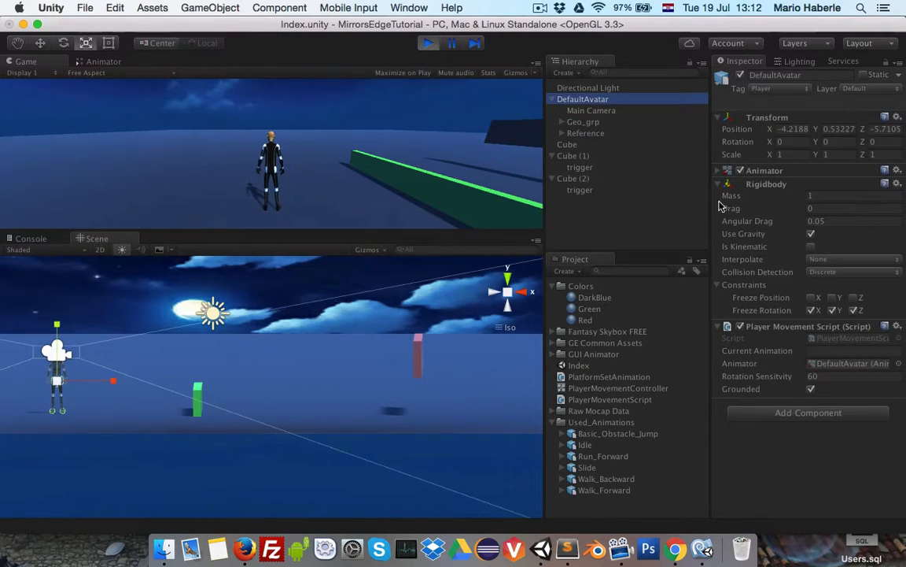
click(826, 351)
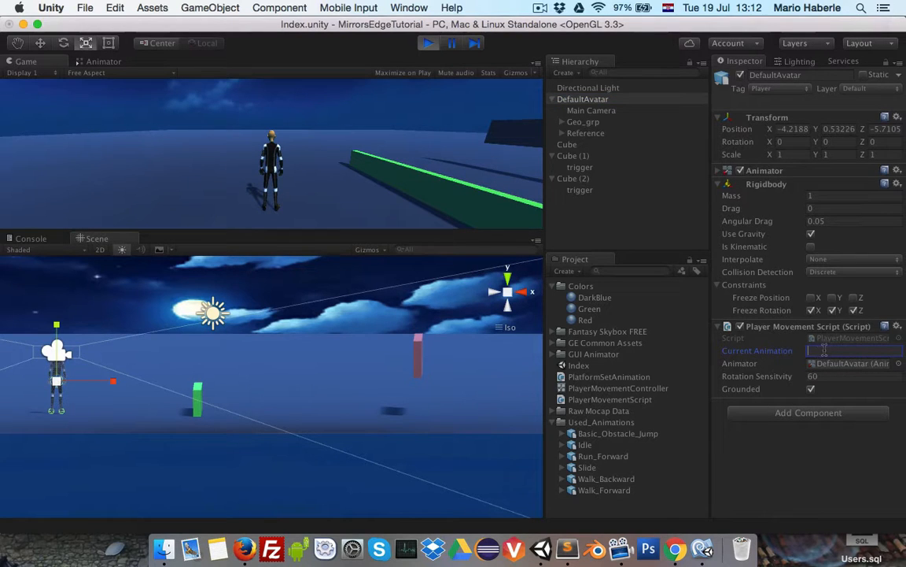
click(224, 197)
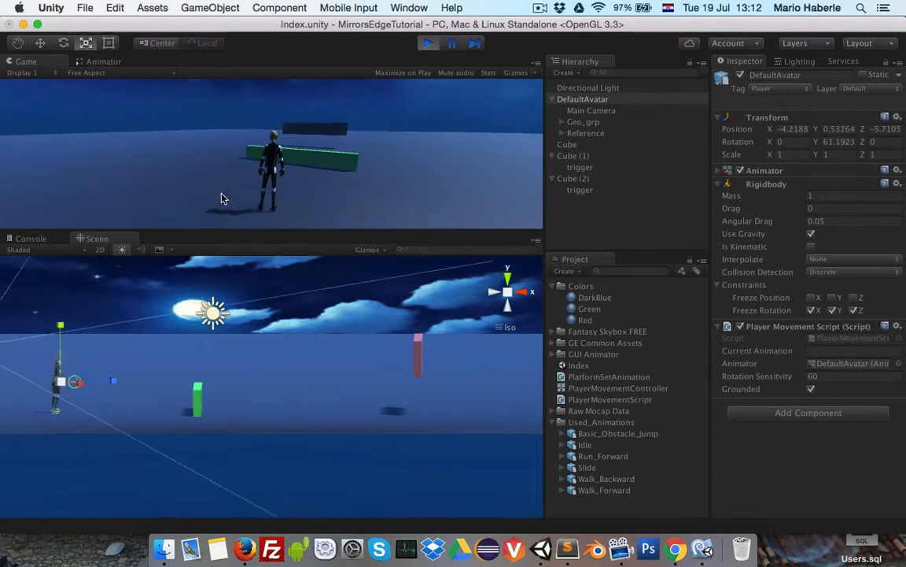
key(w)
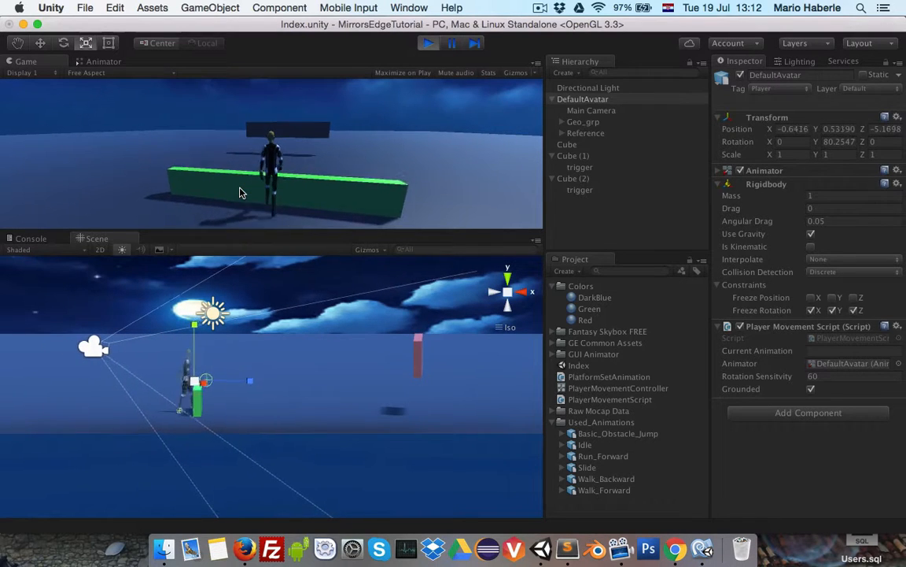
key(s)
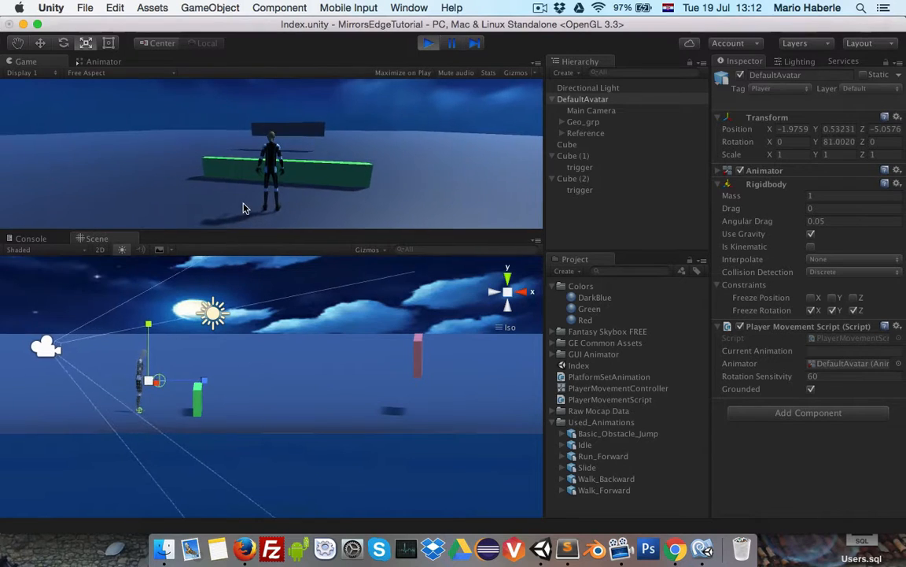
Step: Check the Console for messages, run the avatar around behind the green obstacle, and stop the game
click(32, 237)
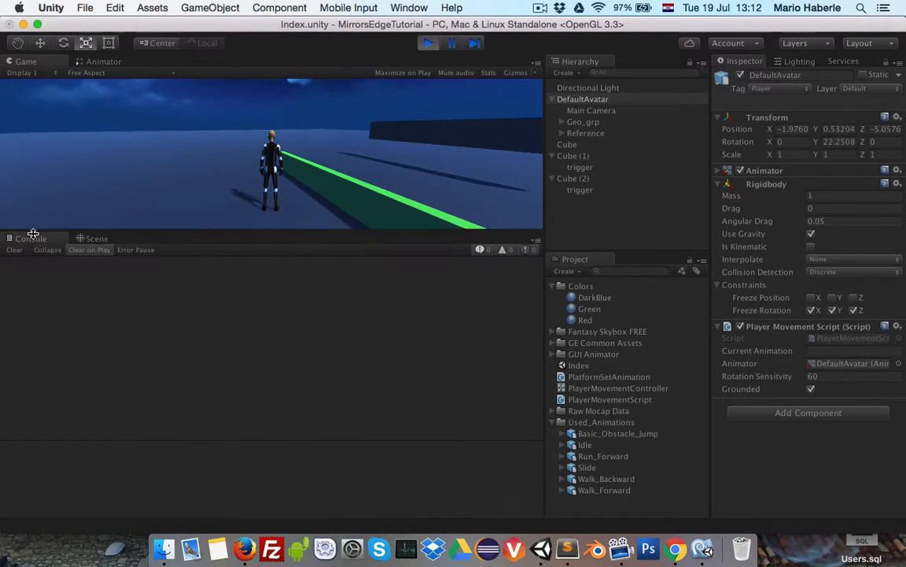
click(101, 237)
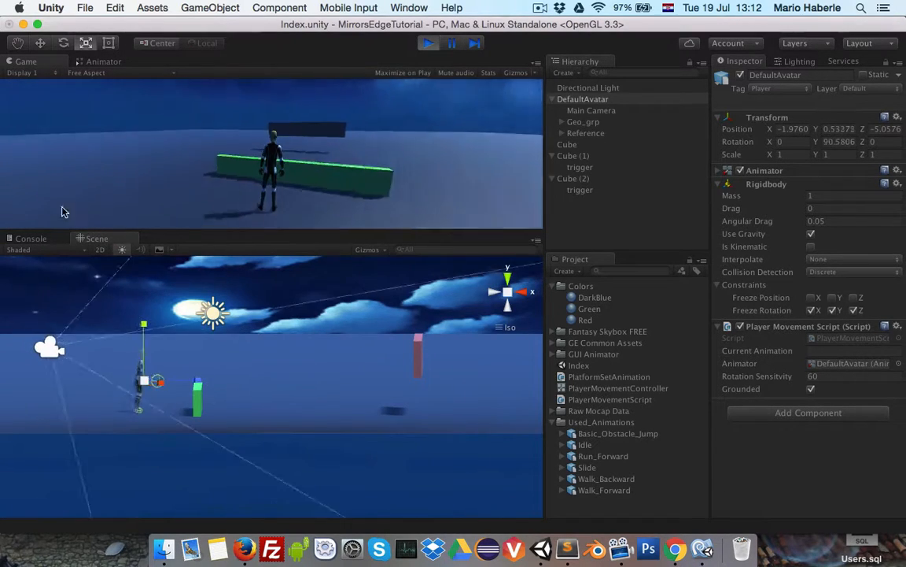
key(w)
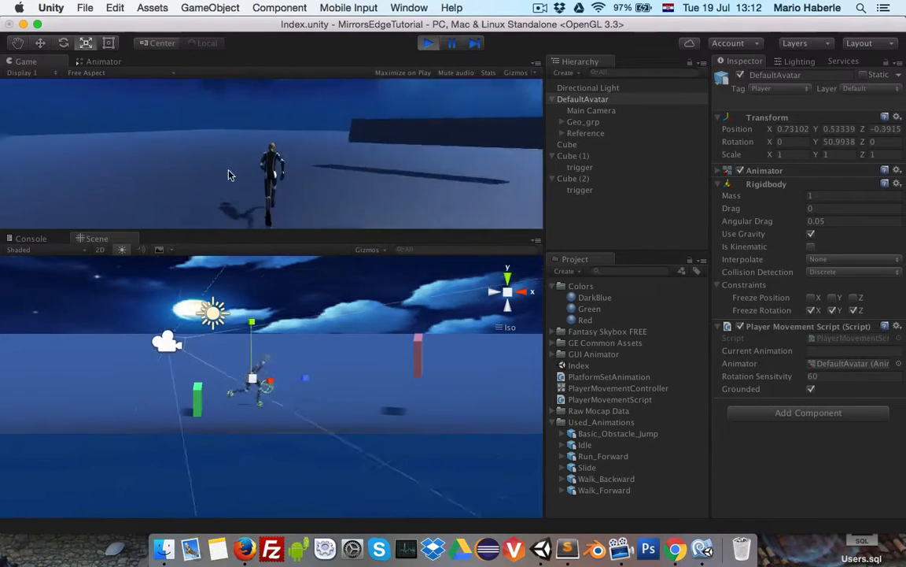
key(w)
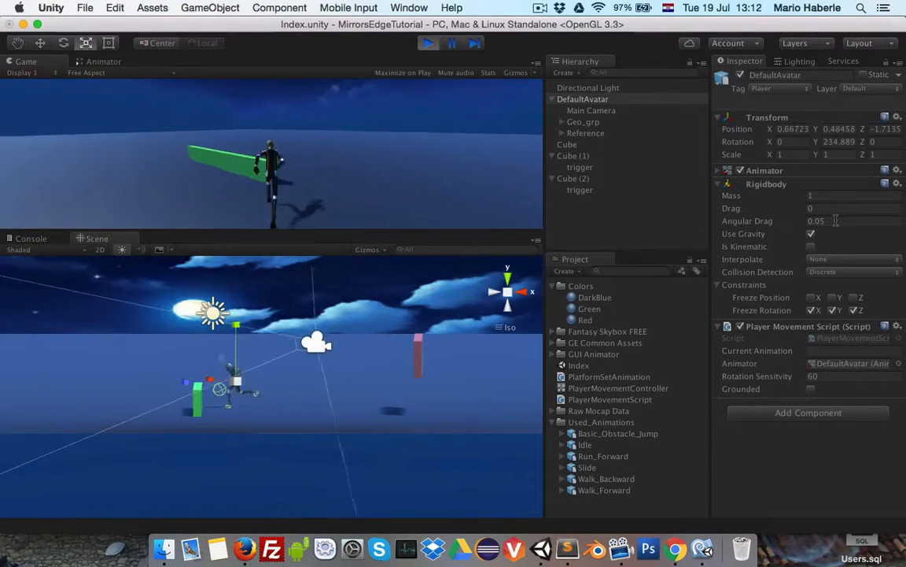
key(super+p)
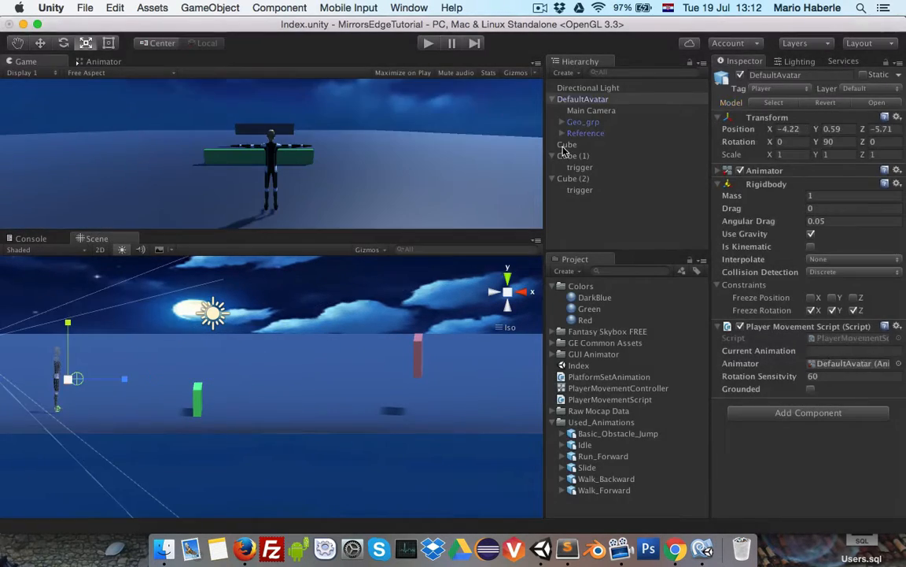
Step: Attach the PlatformSetAnimation script to the trigger objects of both Cube (1) and Cube (2)
click(568, 155)
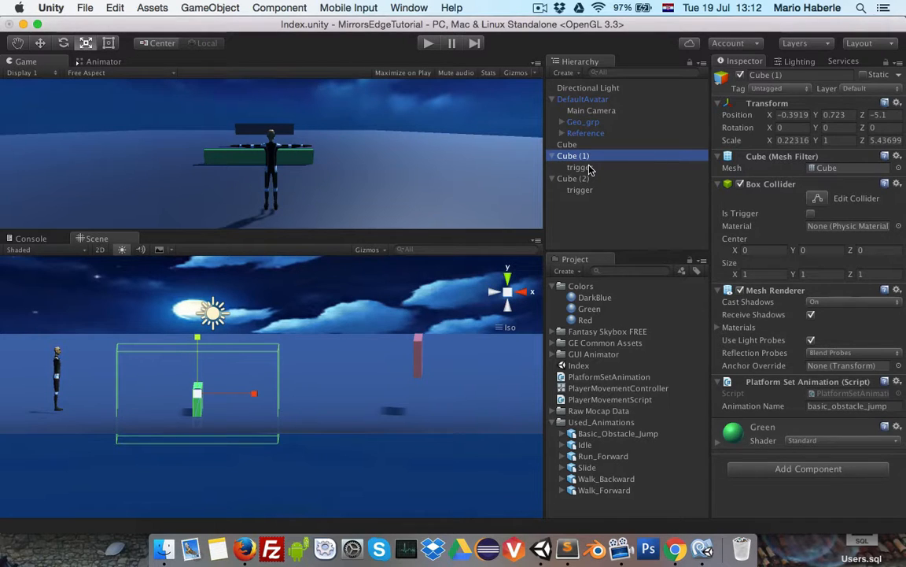
click(586, 167)
super+click(581, 189)
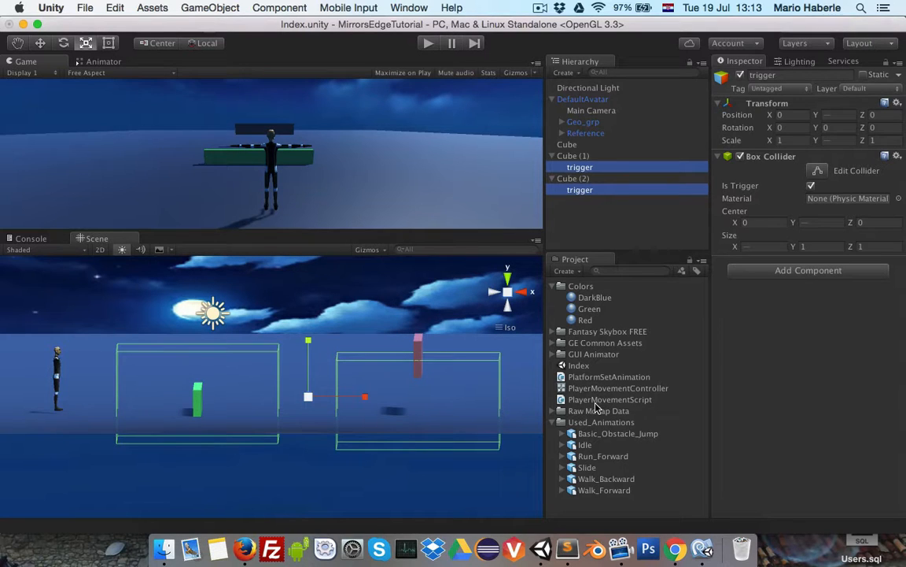
drag(605, 381, 773, 288)
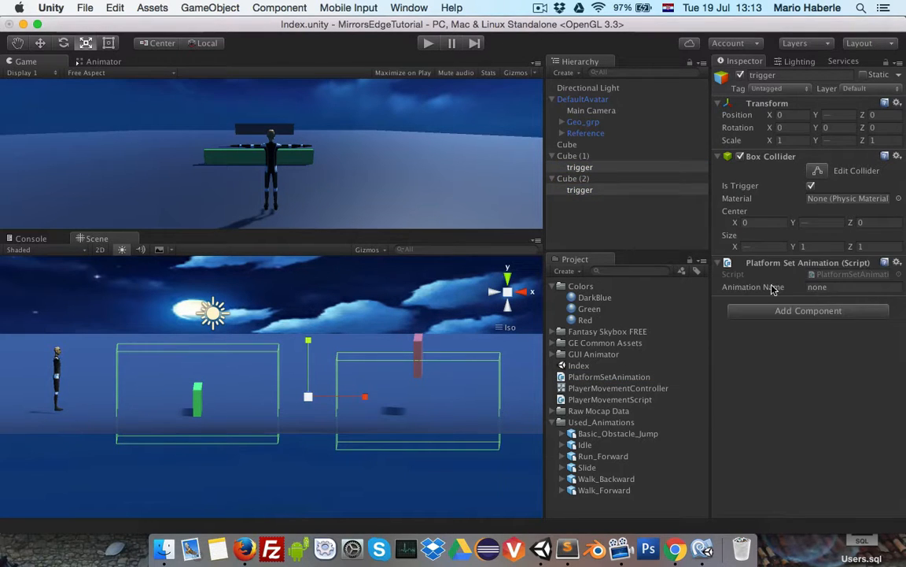
Step: Remove the Platform Set Animation script component from the parent obstacles Cube (1) and Cube (2)
click(575, 156)
super+click(578, 178)
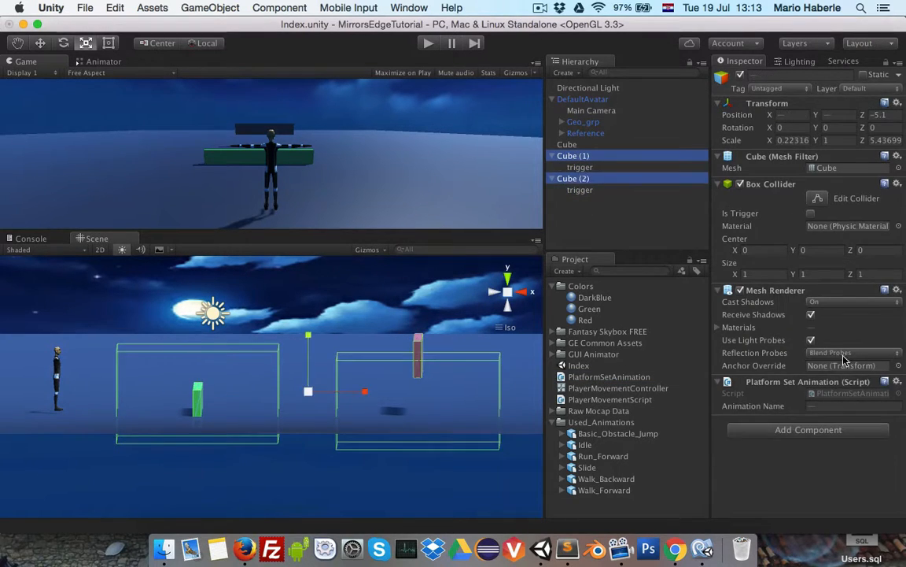
click(897, 381)
click(818, 435)
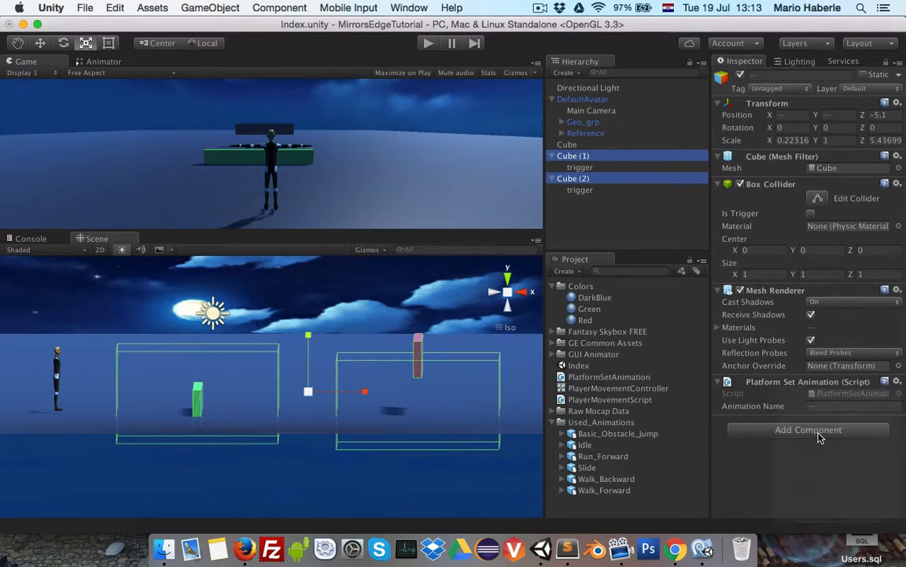
Step: Set Animation Name to basic_obstacle_jump, copied from PlayerMovementScript.cs, on Cube (1)'s trigger and to slide on Cube (2)'s trigger
click(598, 168)
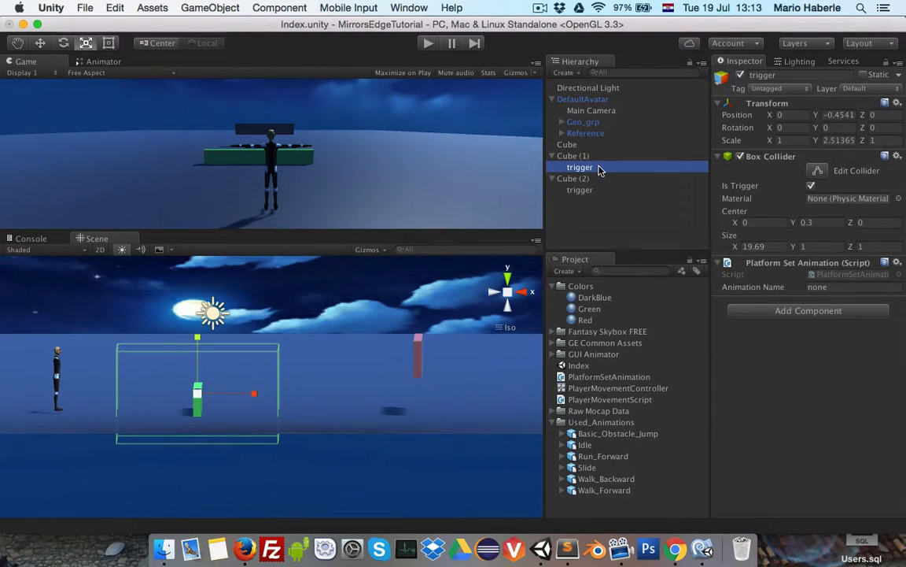
click(703, 549)
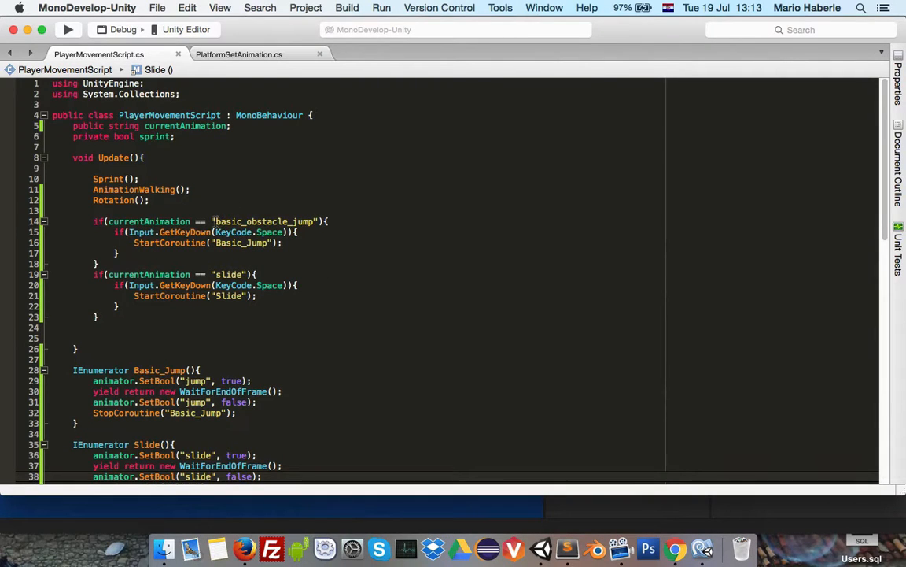
drag(214, 222, 314, 221)
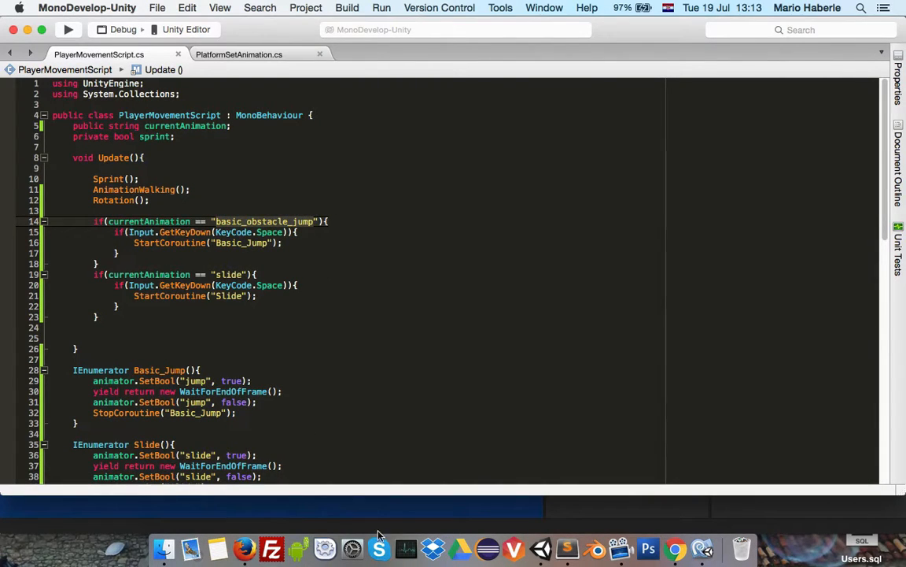
click(541, 548)
click(840, 286)
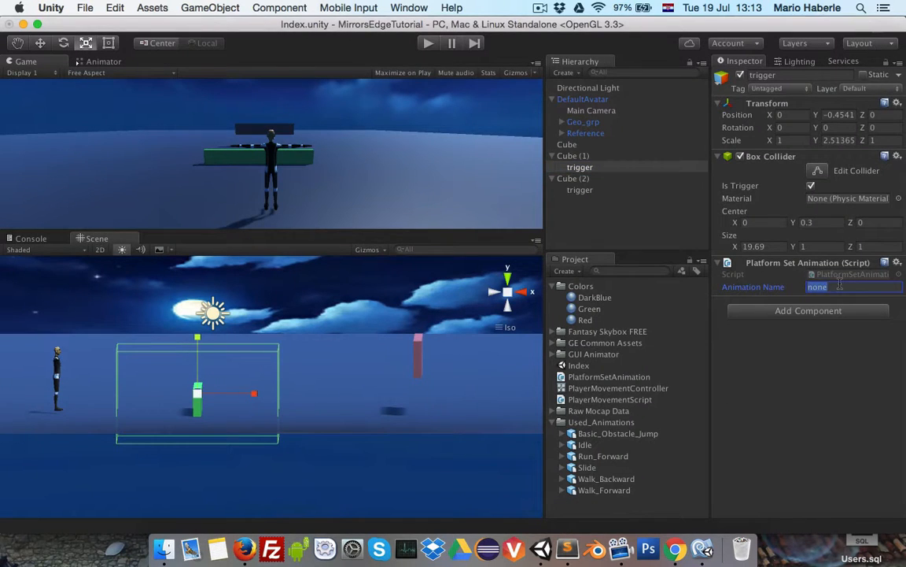
text(basic_obstacle_jump)
click(579, 189)
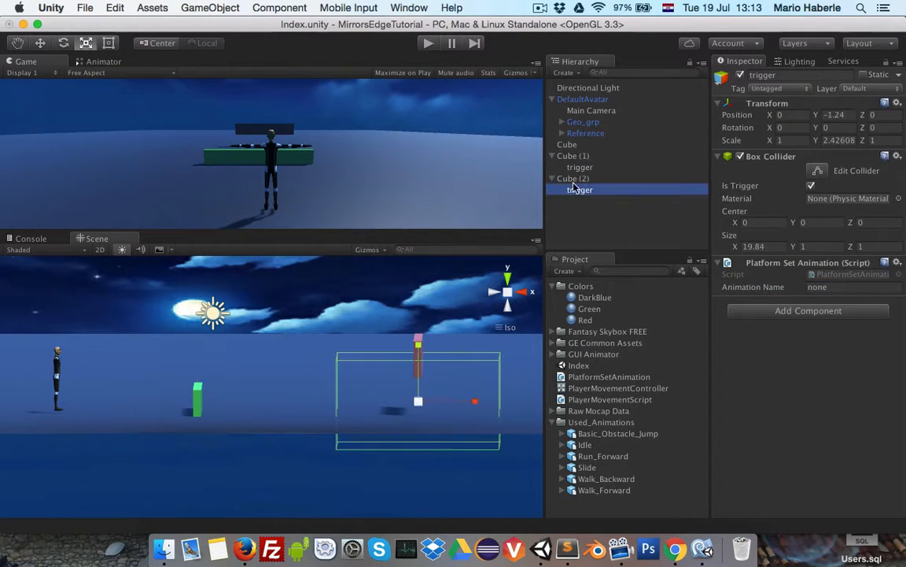
click(840, 287)
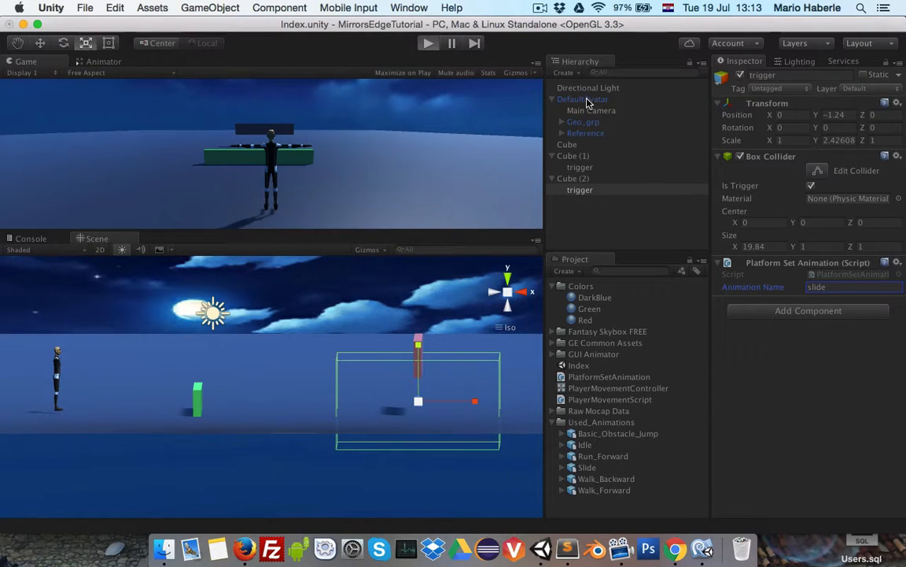
Step: Run the game, walk the avatar into the green obstacle's trigger zone, and inspect DefaultAvatar's Current Animation value
click(584, 100)
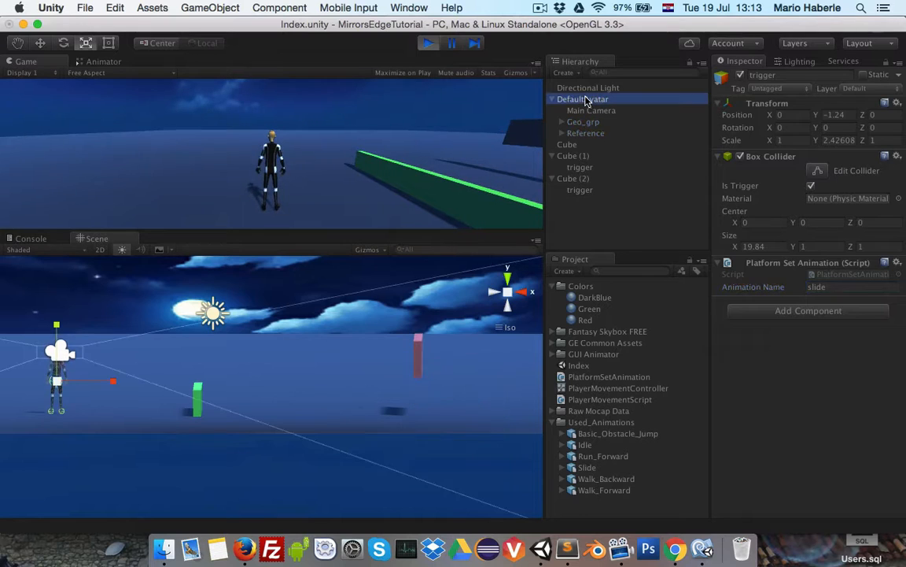
click(164, 419)
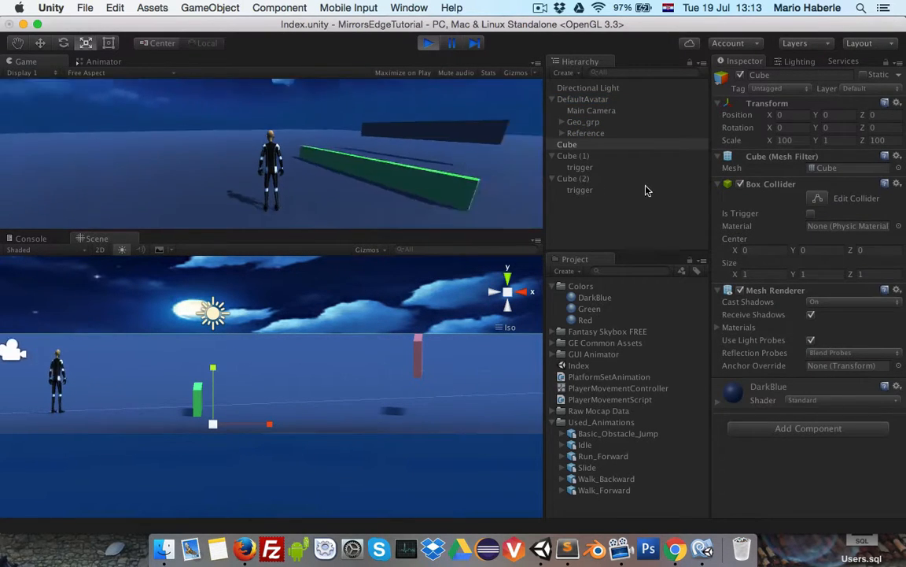
click(336, 180)
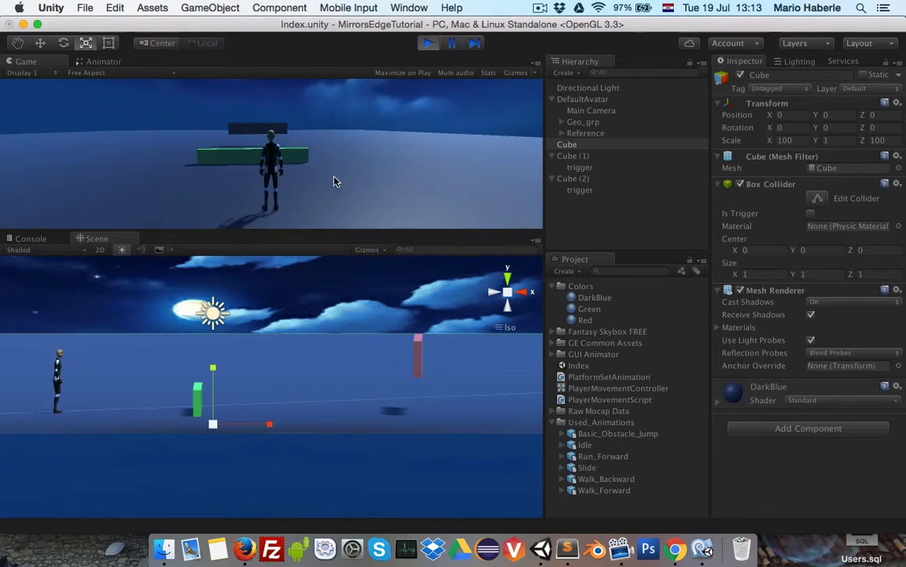
key(w)
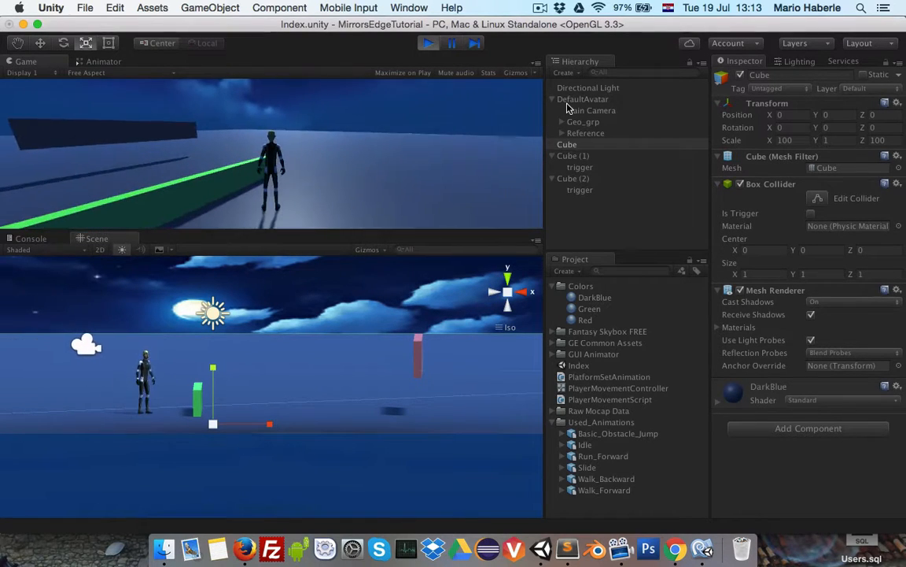
click(582, 99)
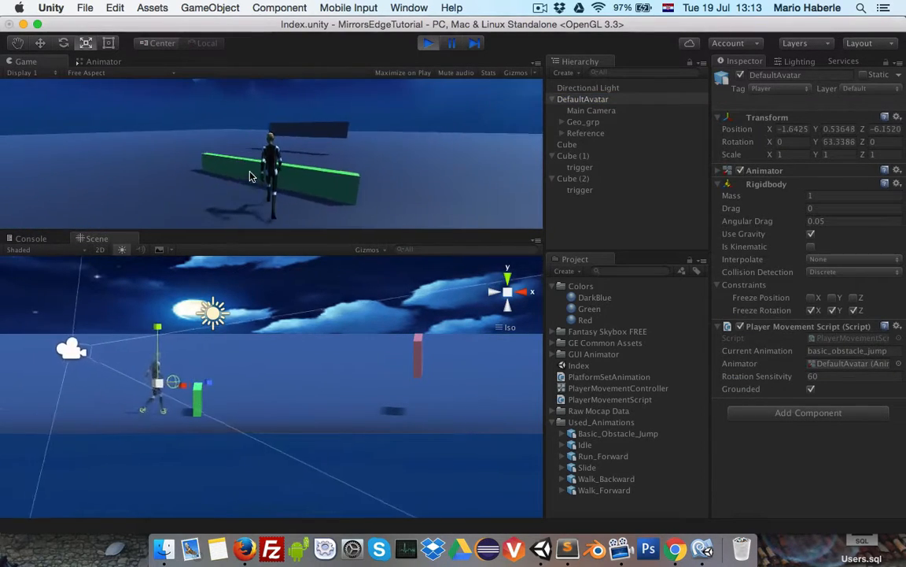
Step: Steer the avatar around the green obstacle and jump it from different angles to test the basic_obstacle_jump trigger
key(w)
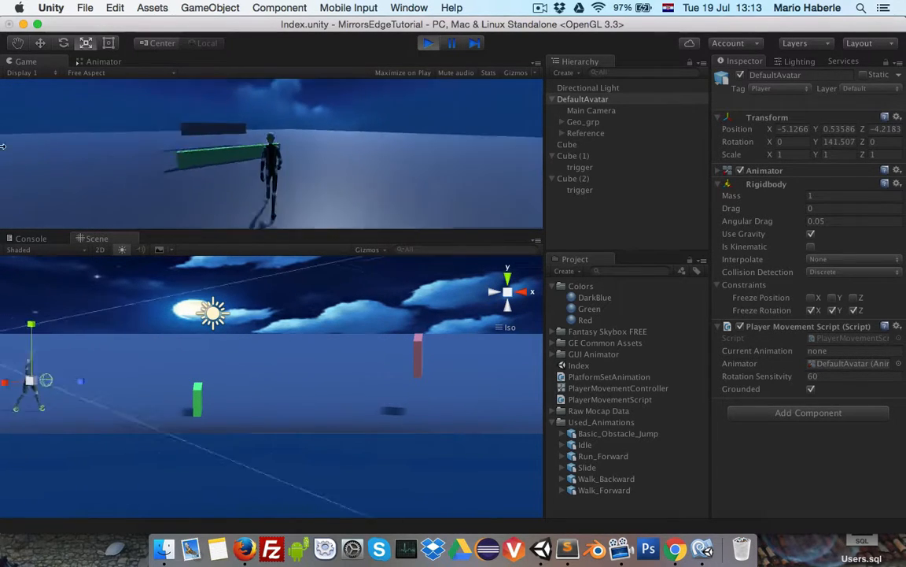
key(w)
key(w)
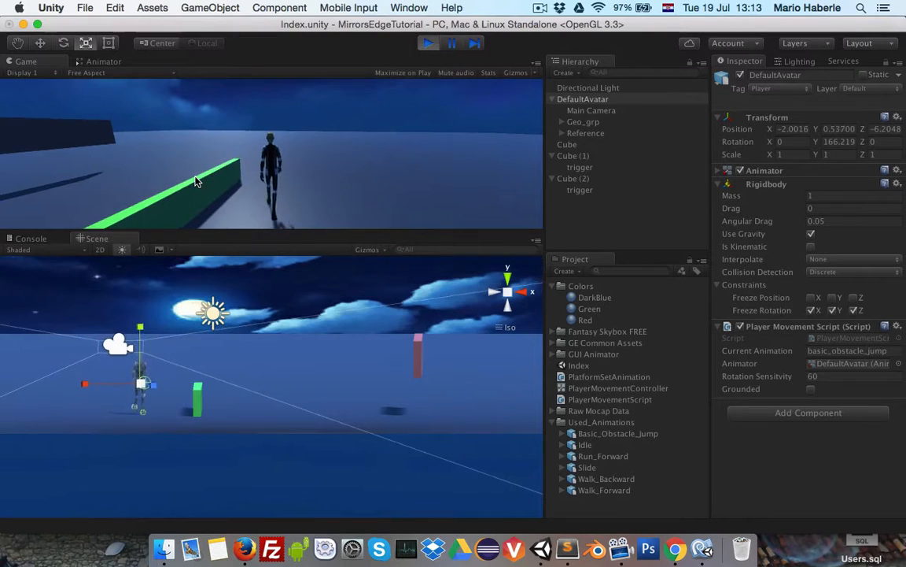
key(w)
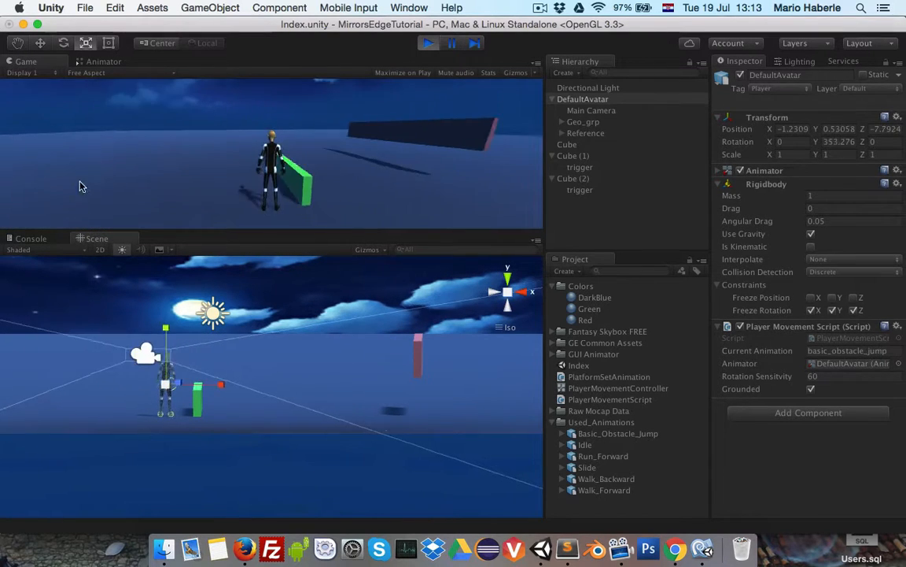
key(w)
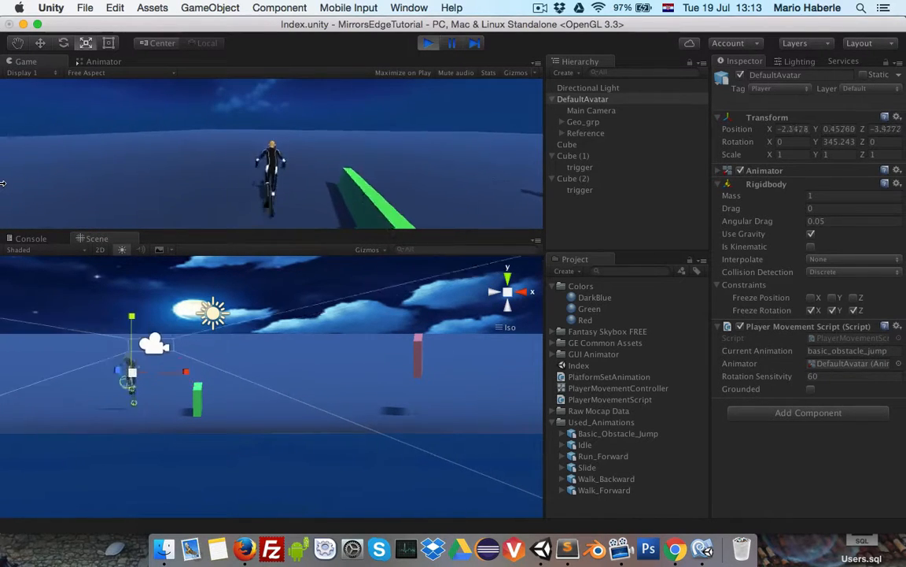
key(w)
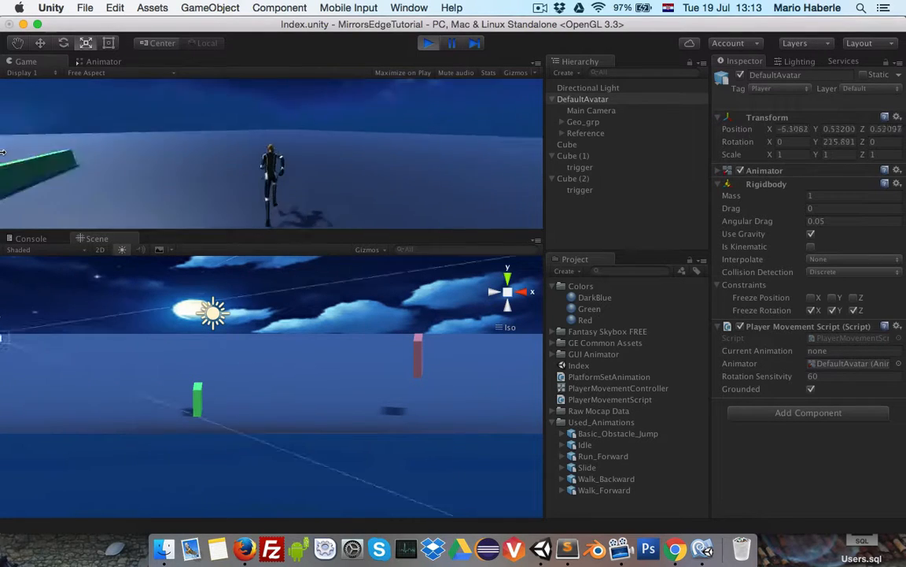
key(w)
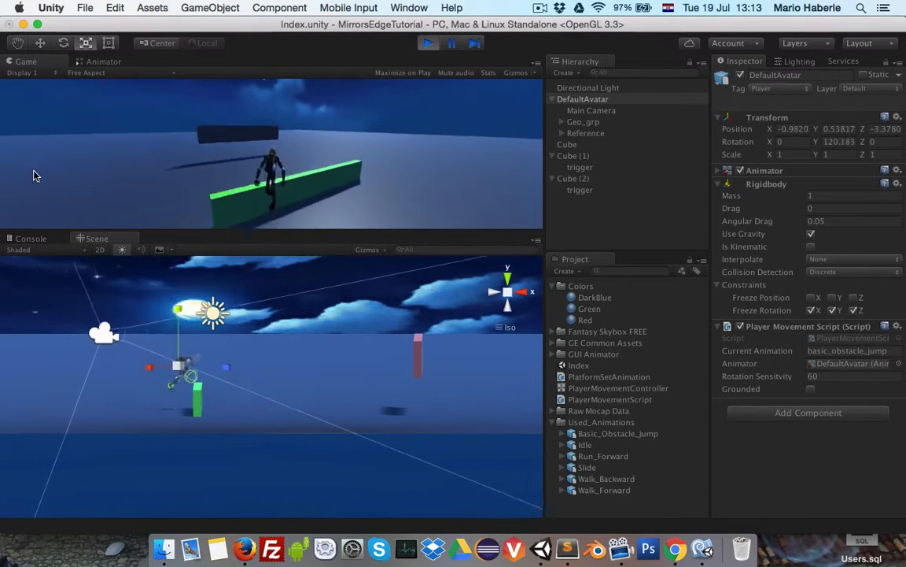
key(w)
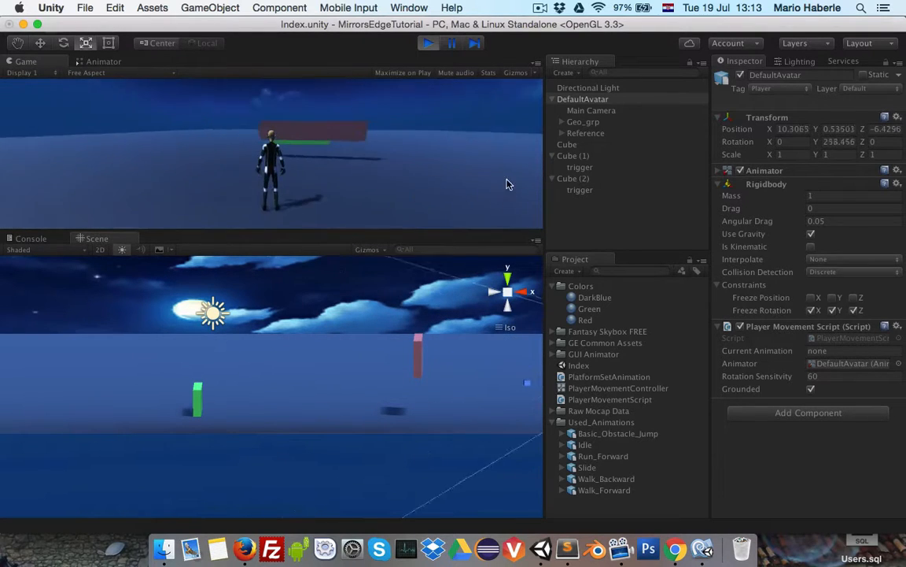
Step: Run the avatar beneath the raised red obstacle to test the slide trigger, returning to the green obstacle
key(w)
key(space)
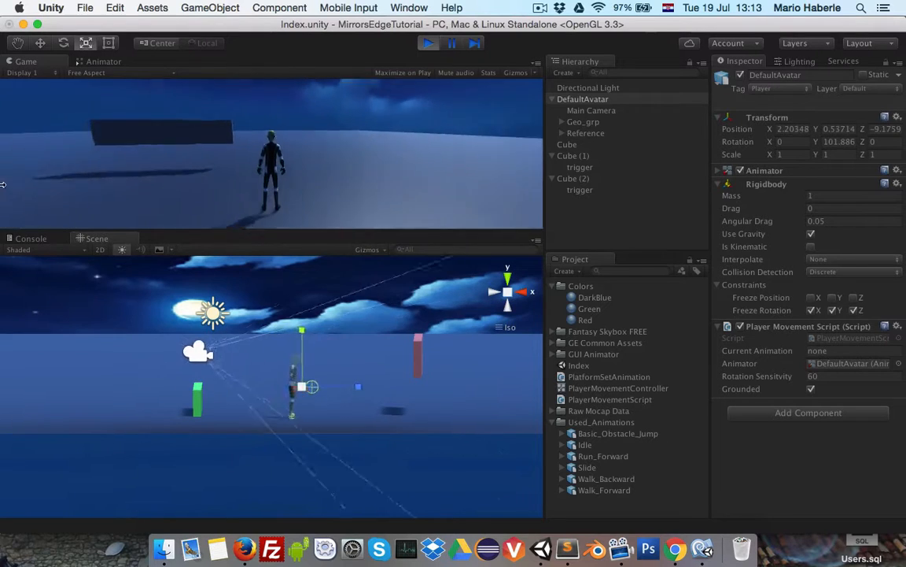
key(w)
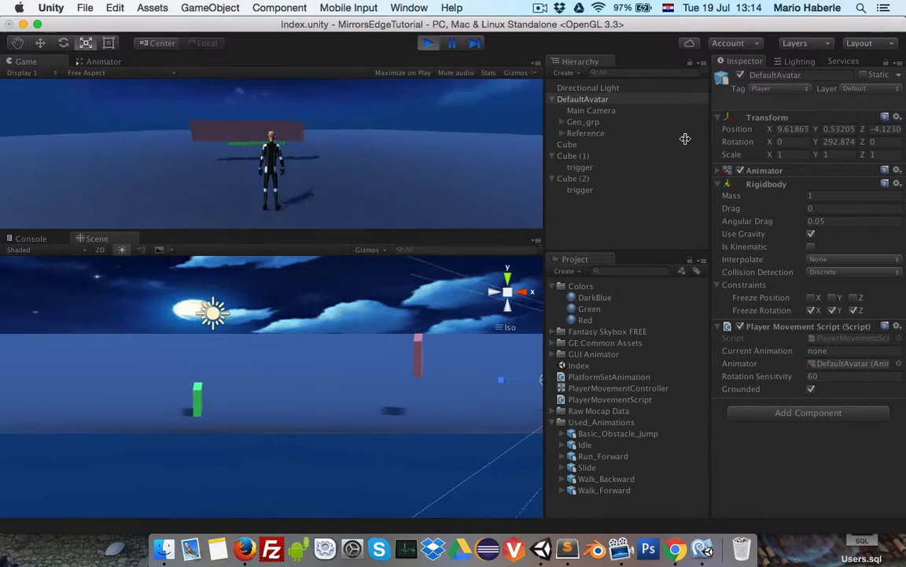
key(w)
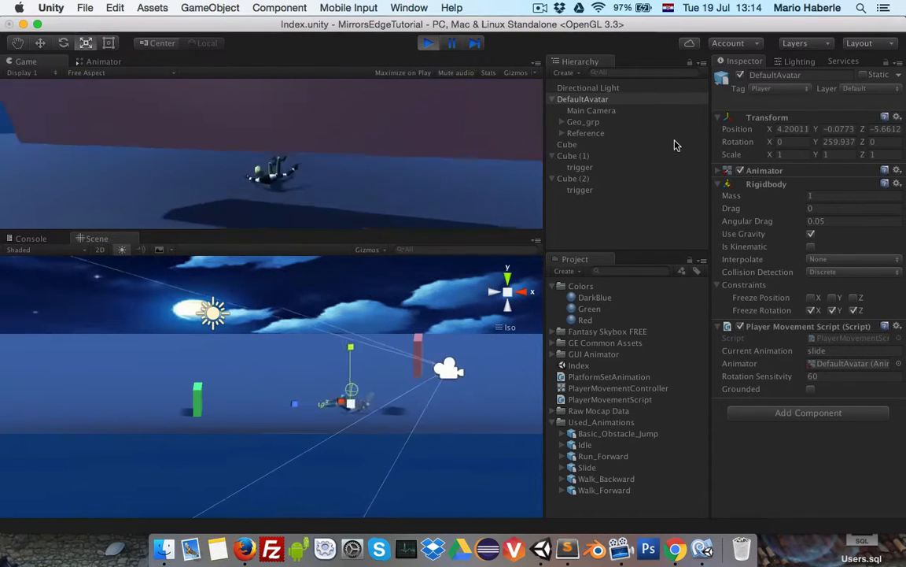
key(w)
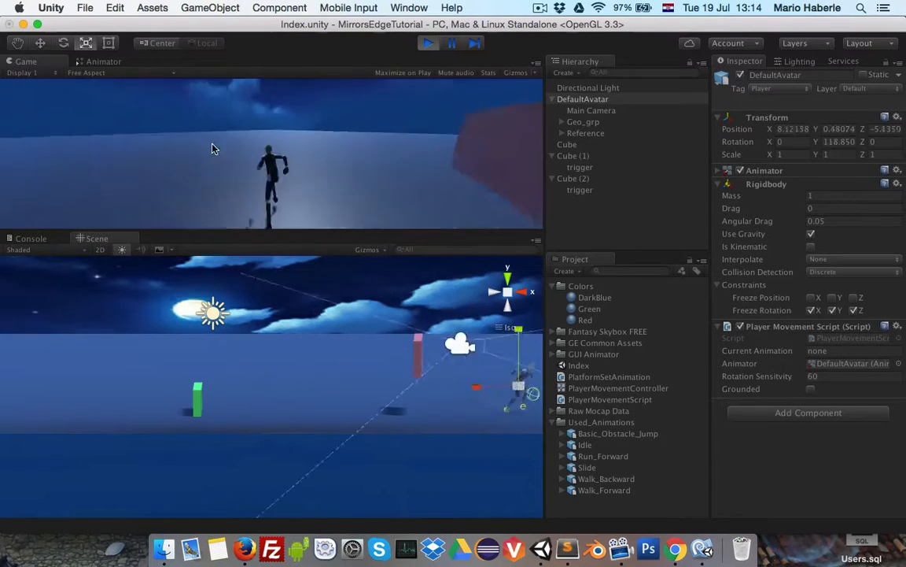
key(w)
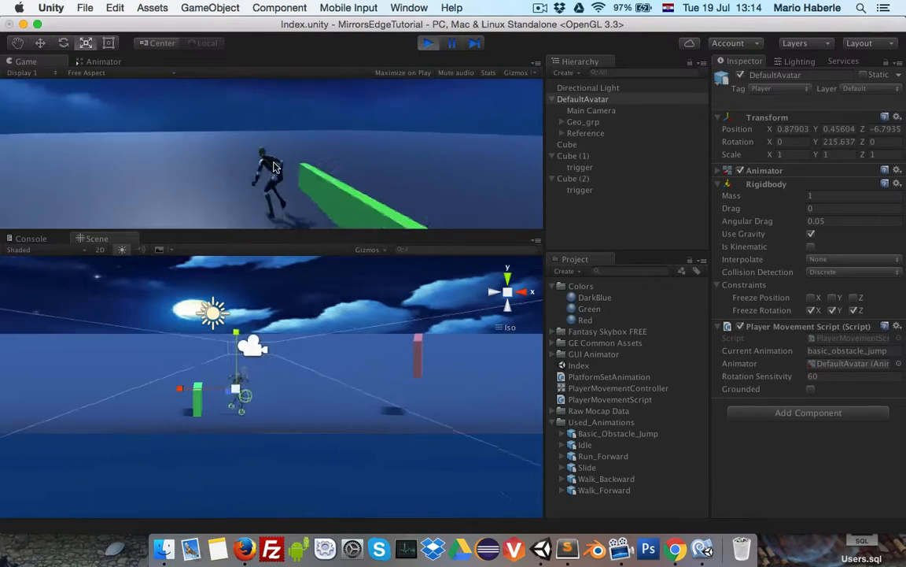
Step: Repeat the slide under the red obstacle from both sides to check its timing, and stop the game
key(w)
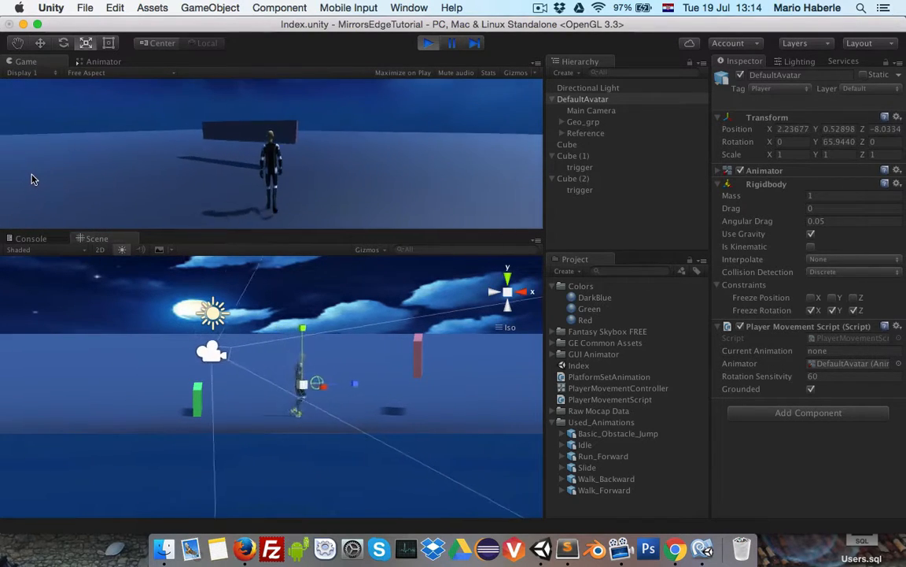
key(space)
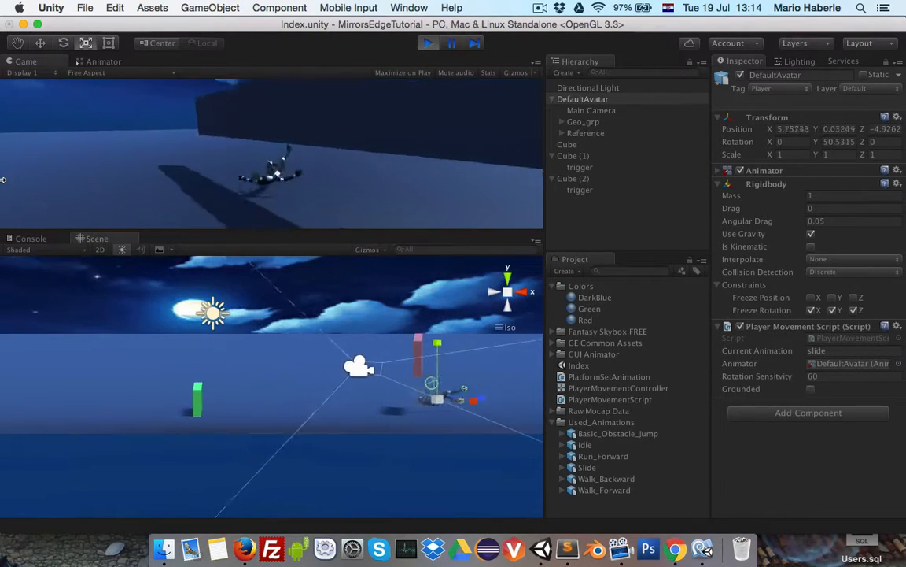
key(w)
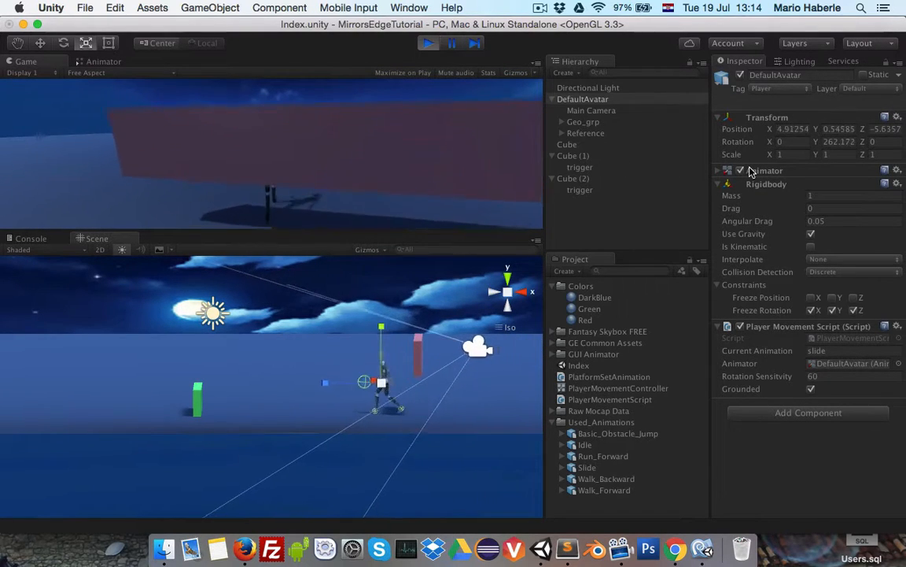
key(s)
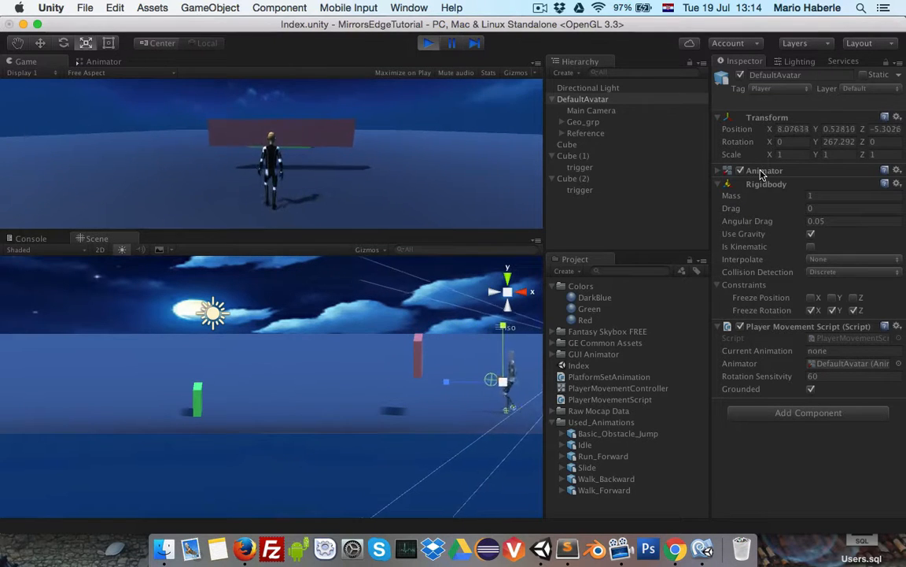
key(w)
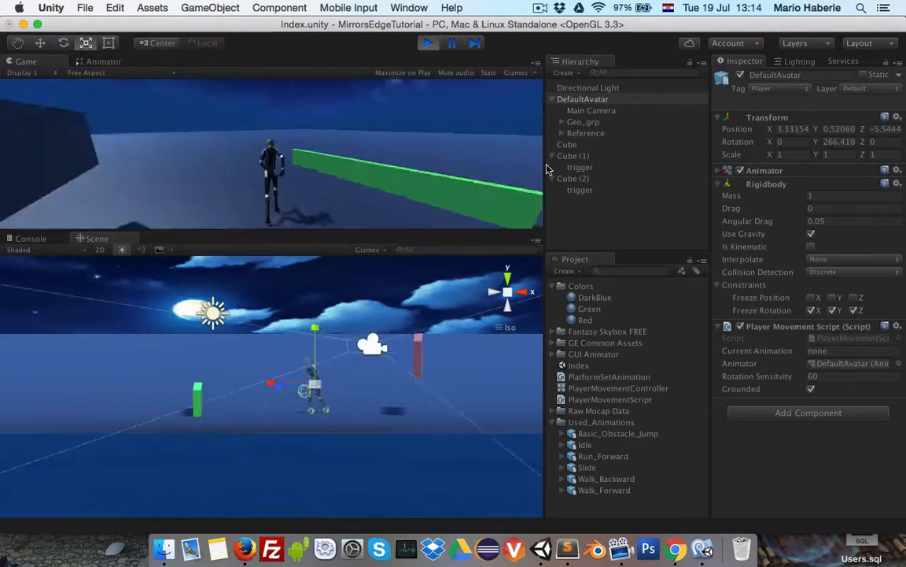
key(w)
key(space)
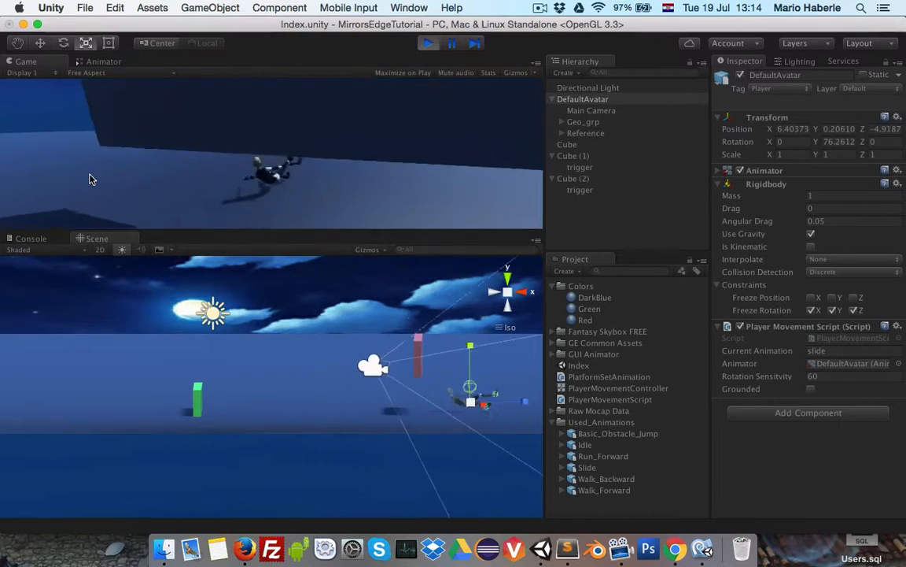
key(w)
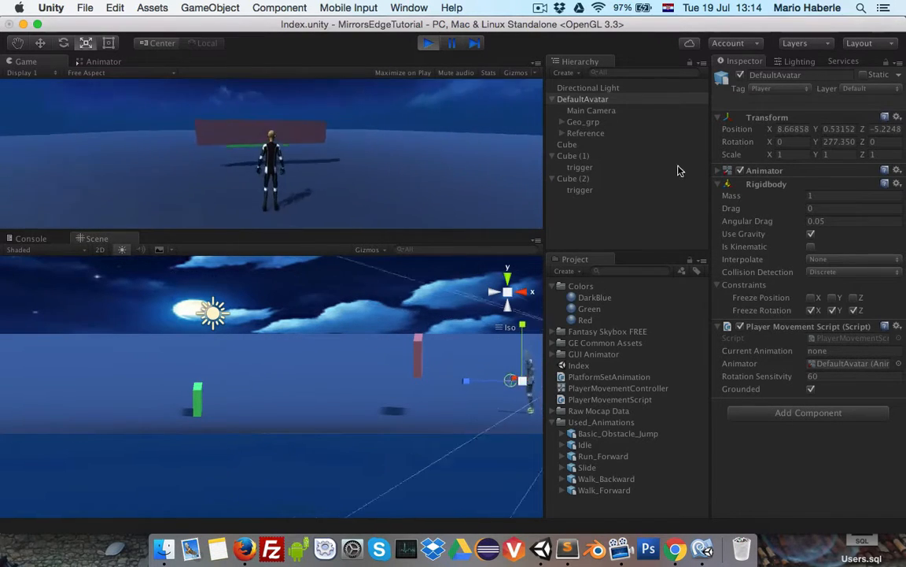
key(space)
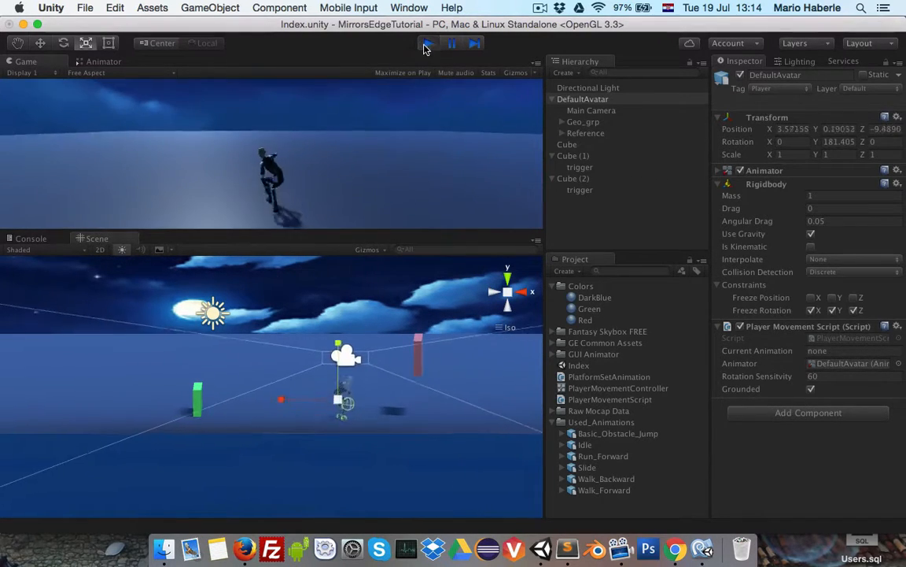
click(426, 45)
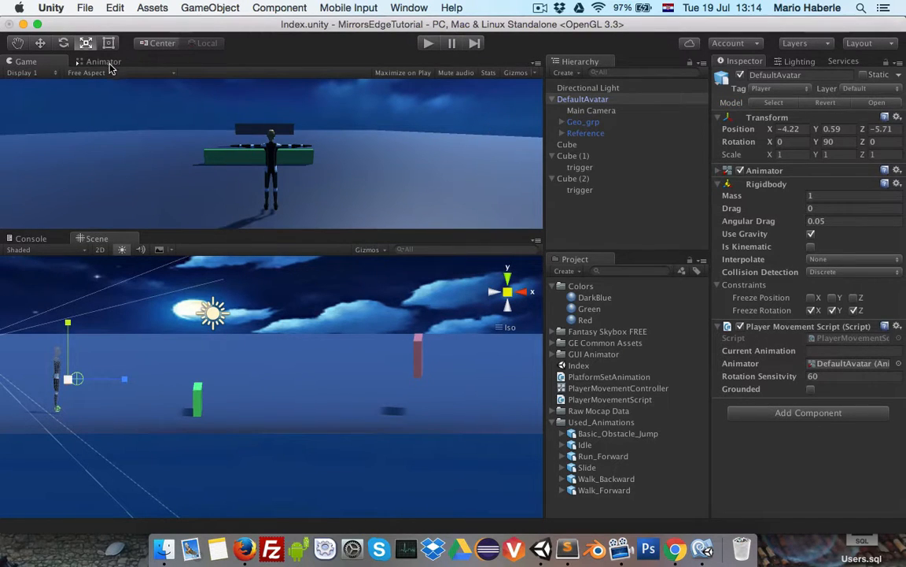
Step: Try a Speed of 1.5 on the RunSlide_ToRight_2 animator state, preview its incoming transition, and restore Speed to 1
click(104, 62)
middle_drag(328, 149, 261, 216)
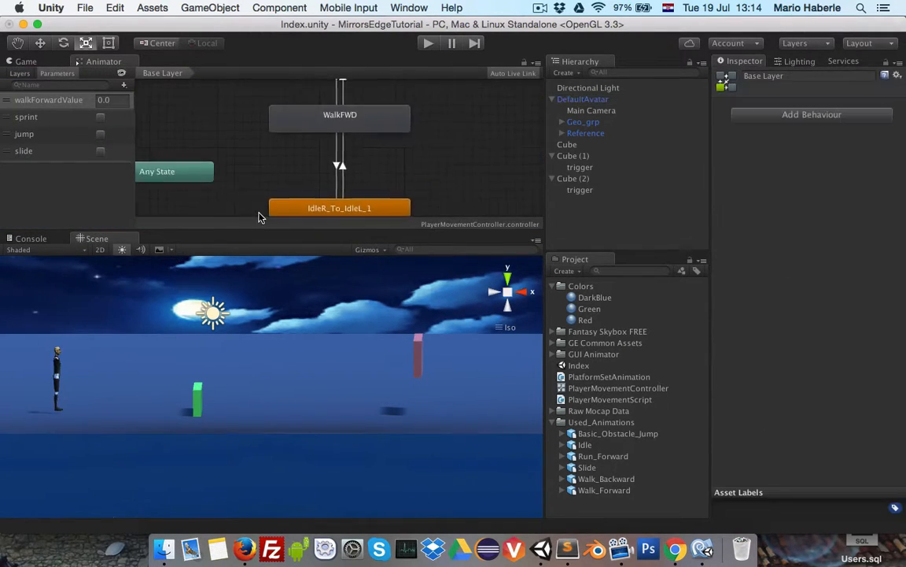
middle_drag(316, 83, 304, 144)
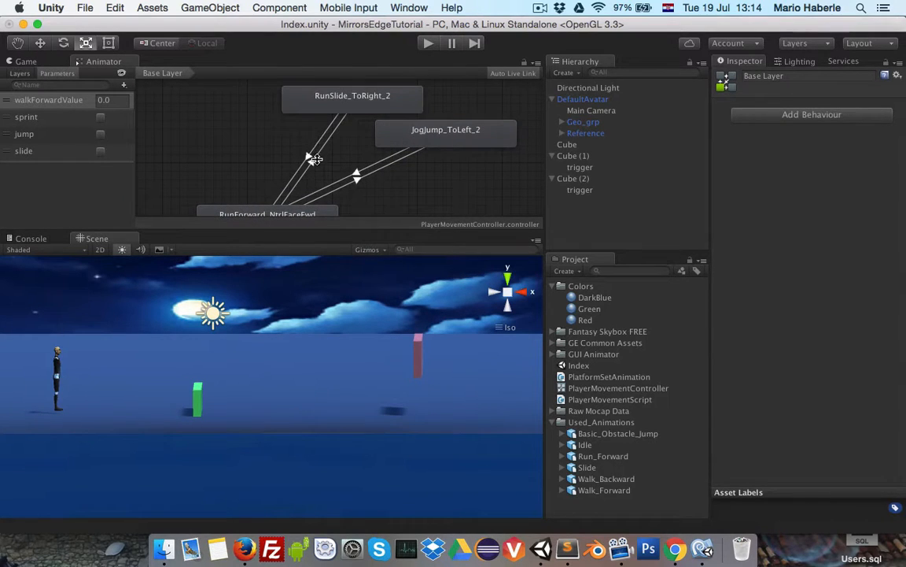
click(314, 158)
click(348, 102)
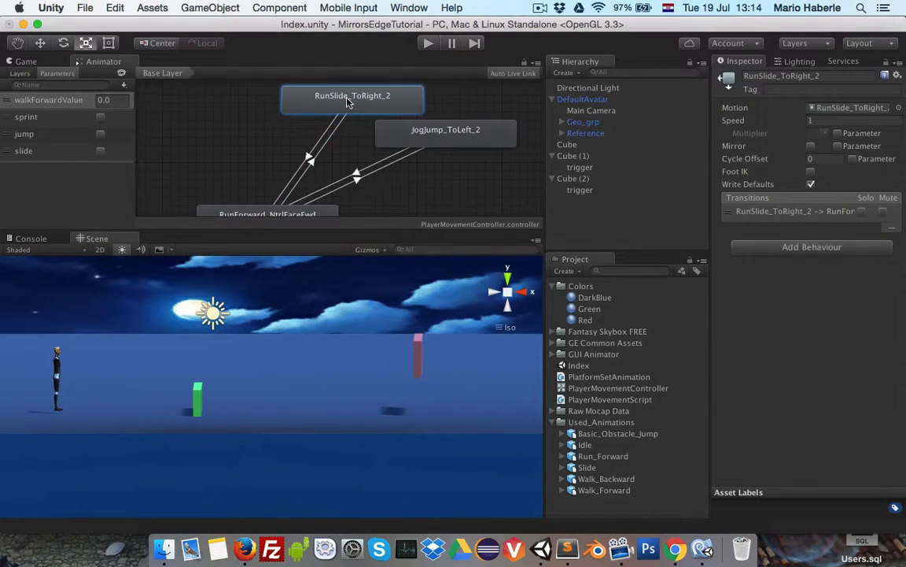
click(823, 120)
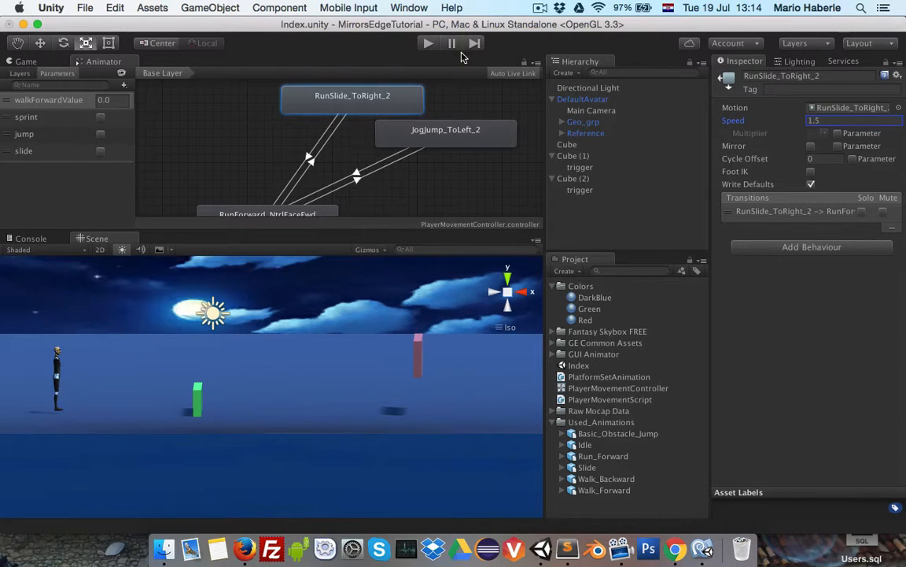
click(310, 163)
click(726, 300)
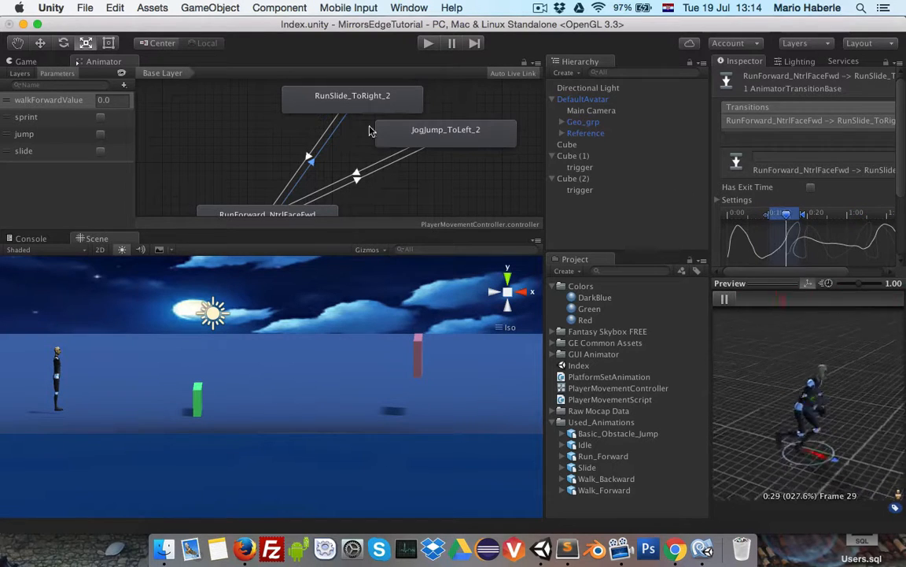
click(310, 104)
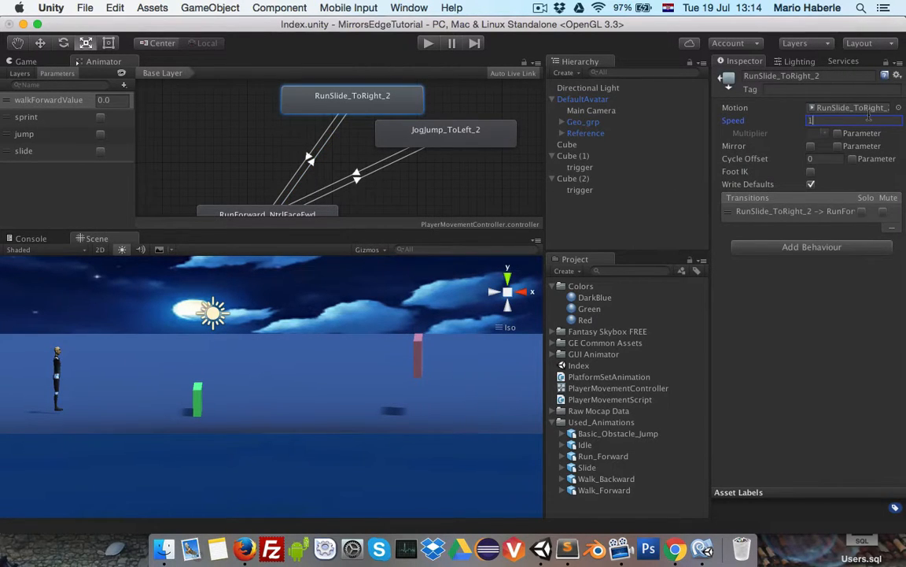
Step: Try a longer blend on the RunForward_NtrlFaceFwd to RunSlide_ToRight_2 transition, extending its end past 1:00, and preview it
click(314, 160)
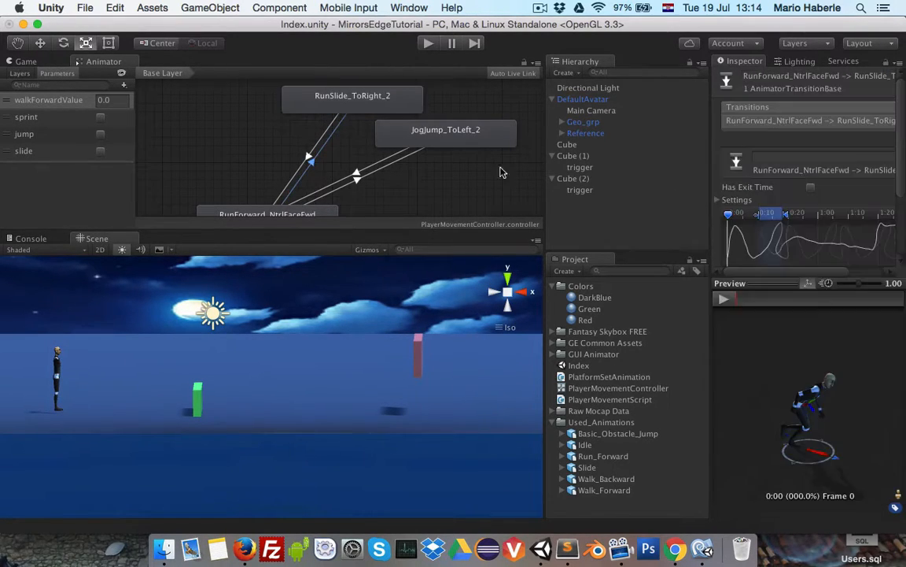
drag(778, 282, 784, 366)
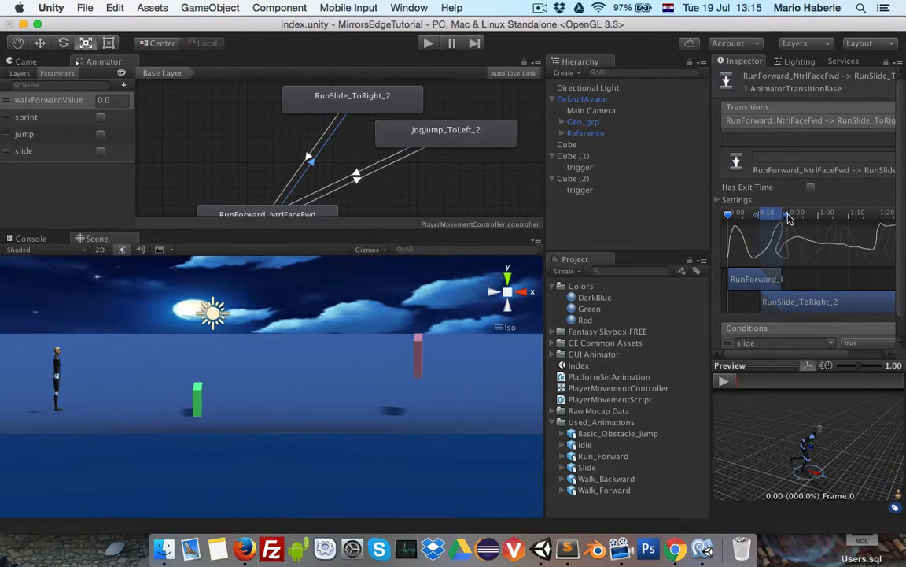
drag(790, 217, 831, 229)
drag(792, 304, 754, 305)
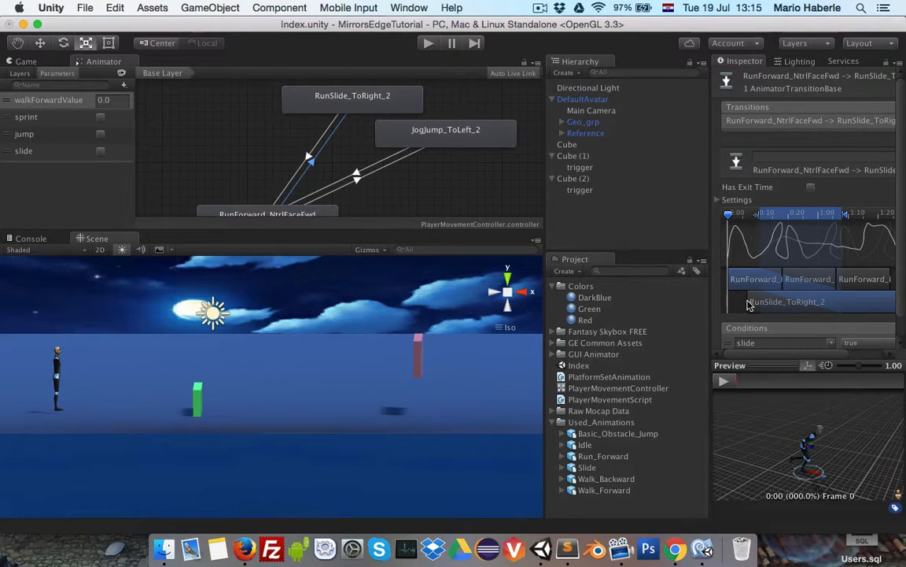
drag(755, 306, 831, 301)
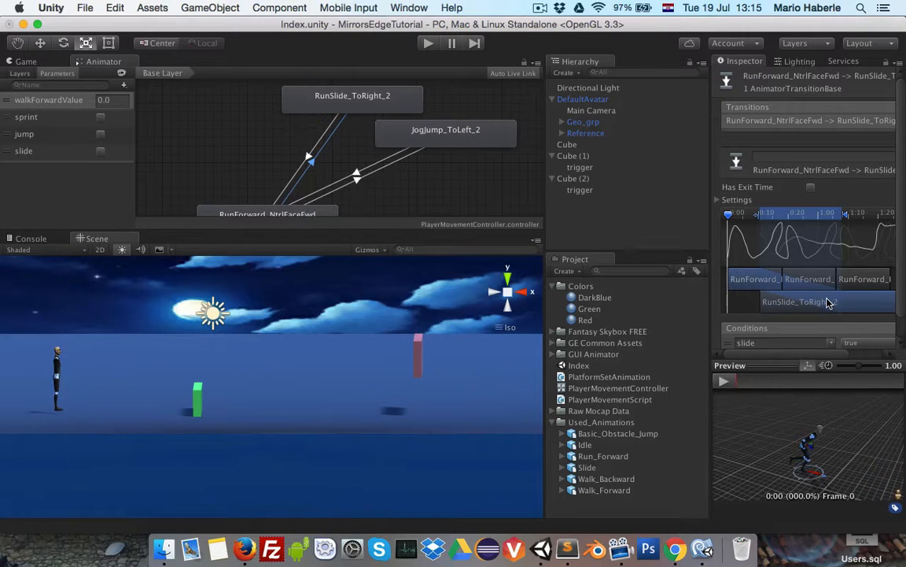
click(724, 382)
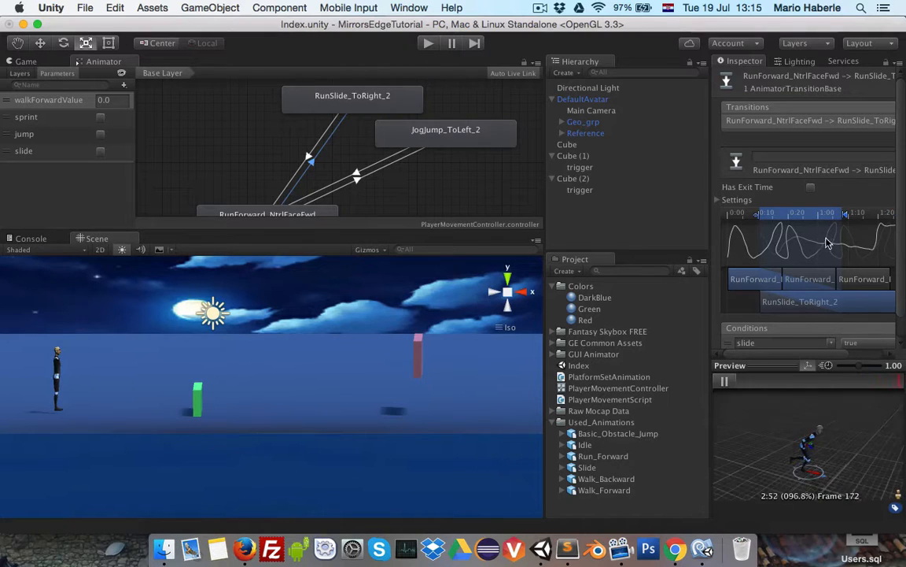
Step: Shorten the RunForward_NtrlFaceFwd to RunSlide_ToRight_2 transition to a near-instant blend at about 0:10 and preview it
drag(844, 215, 770, 234)
click(724, 382)
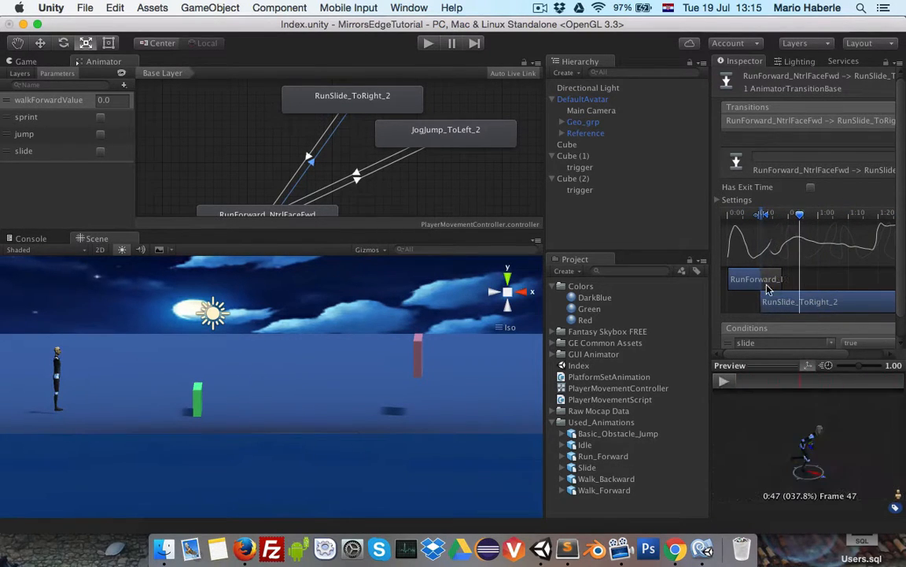
click(725, 382)
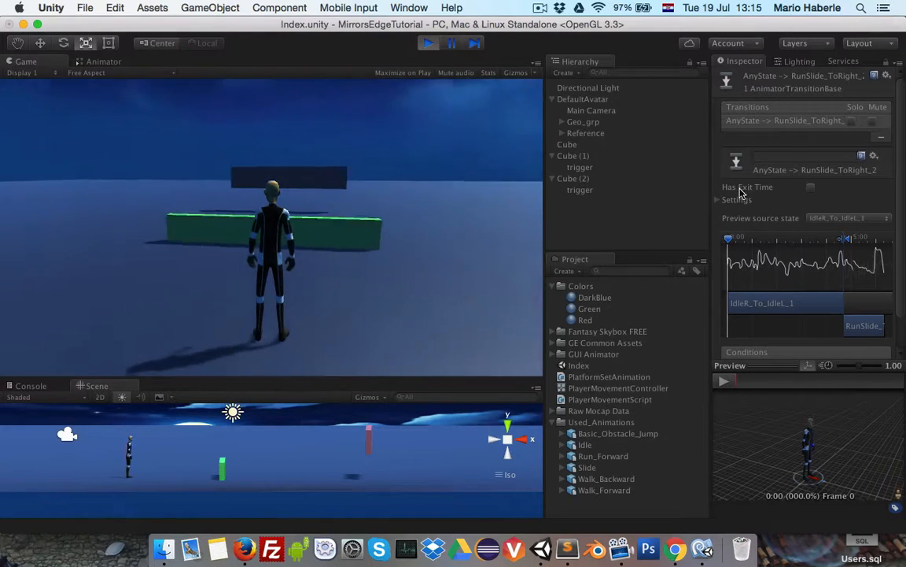
Step: Run the player to the green obstacle, inspect the console error and Cube (1)'s trigger, and stop the game
key(w)
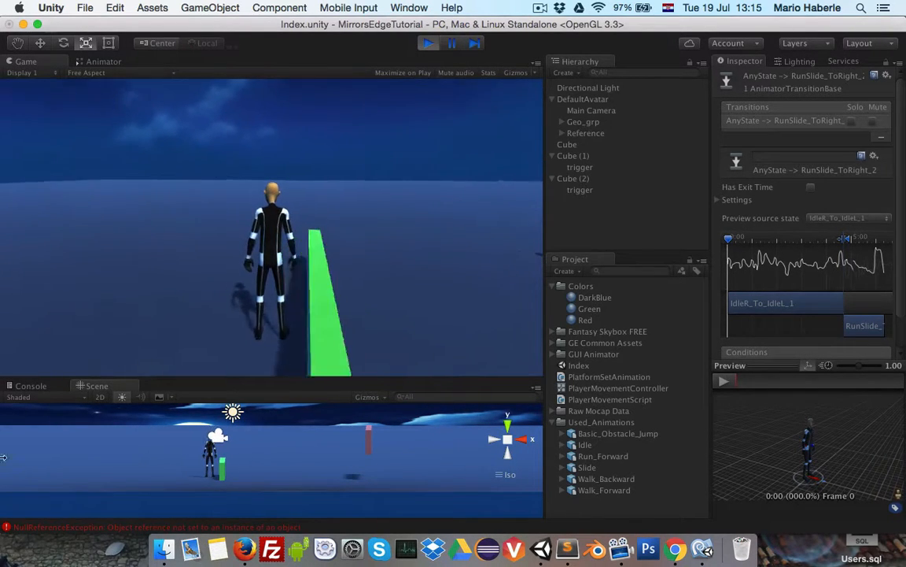
click(26, 387)
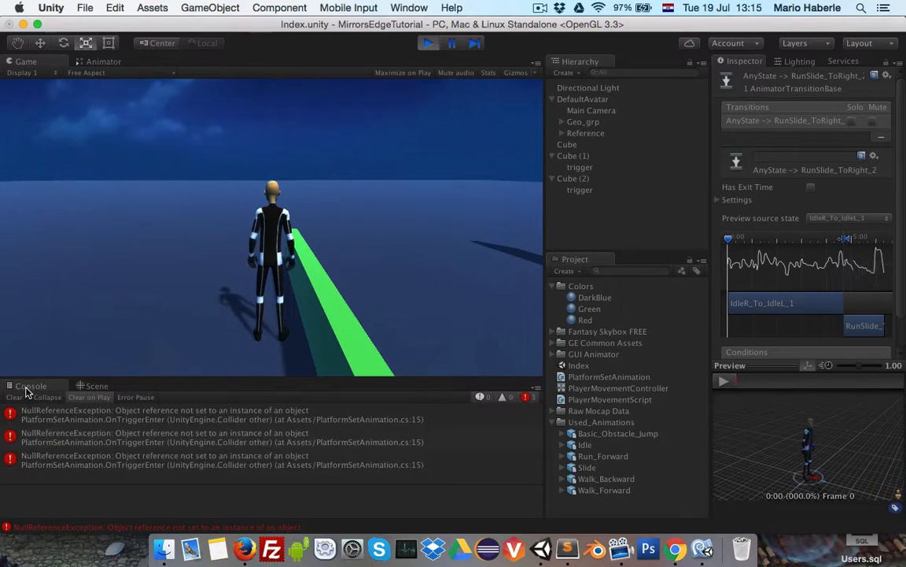
click(105, 438)
click(582, 168)
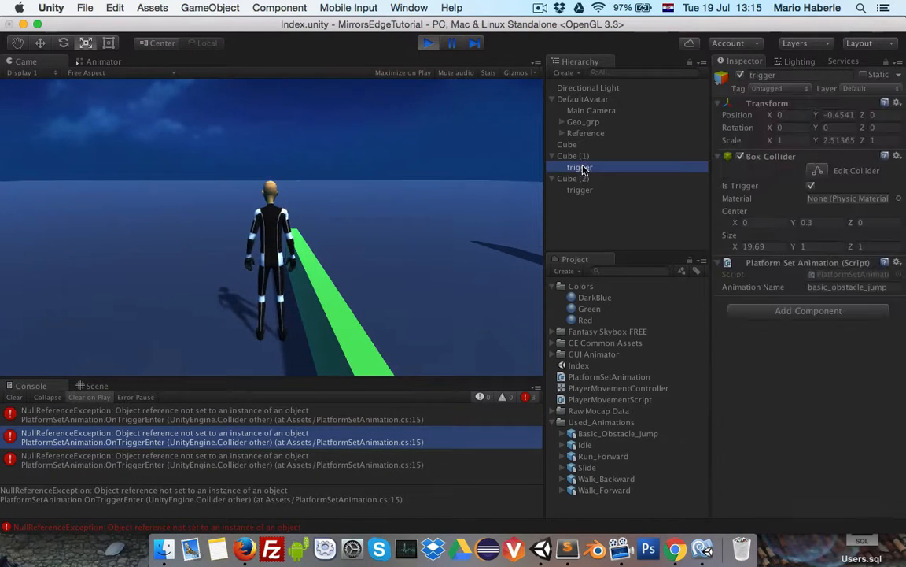
click(427, 44)
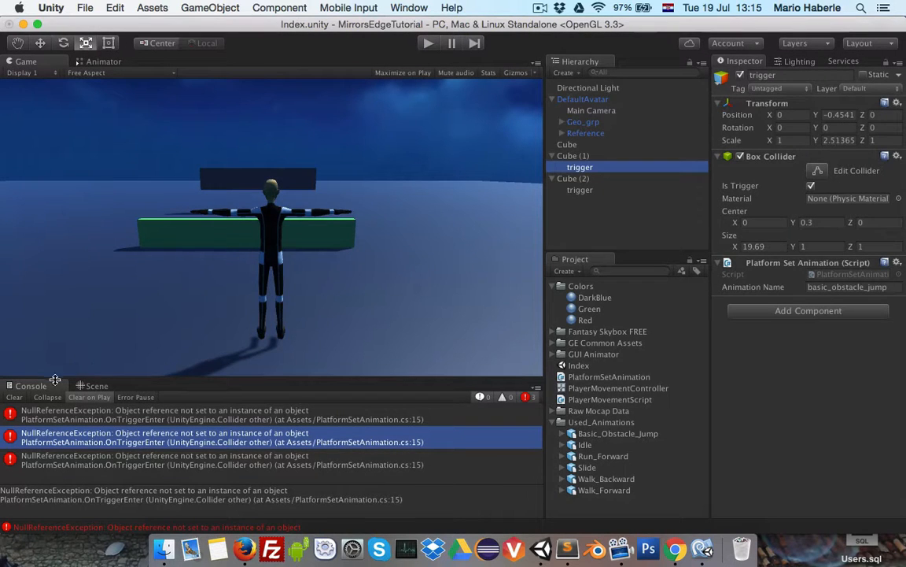
Step: Clear the console, replay the run up to the green obstacle, examine a logged trigger error, and stop the game
click(17, 396)
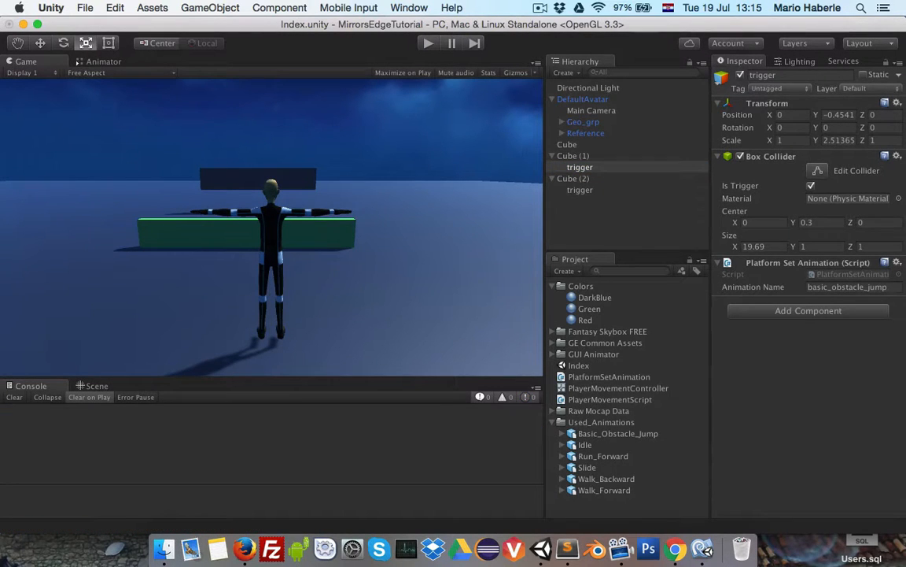
click(422, 45)
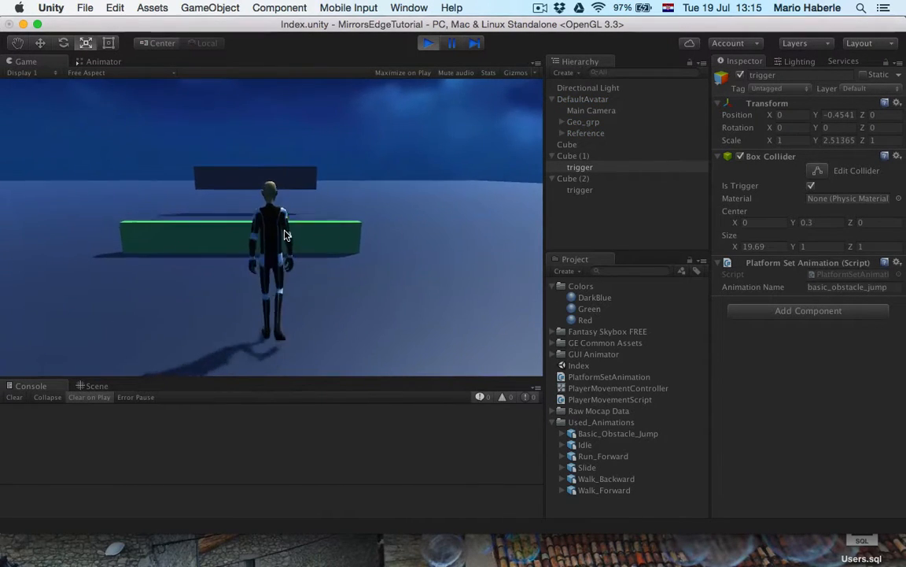
key(w)
key(s)
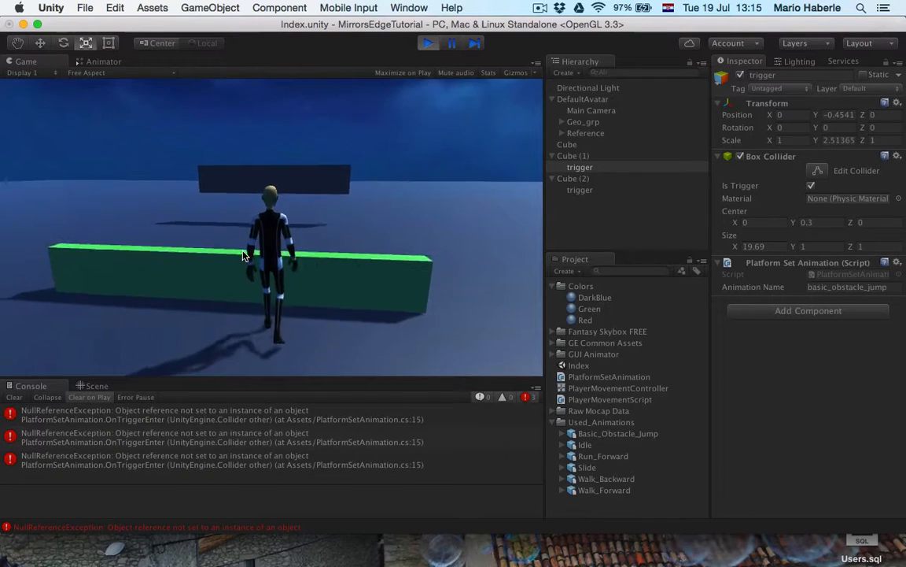
click(270, 429)
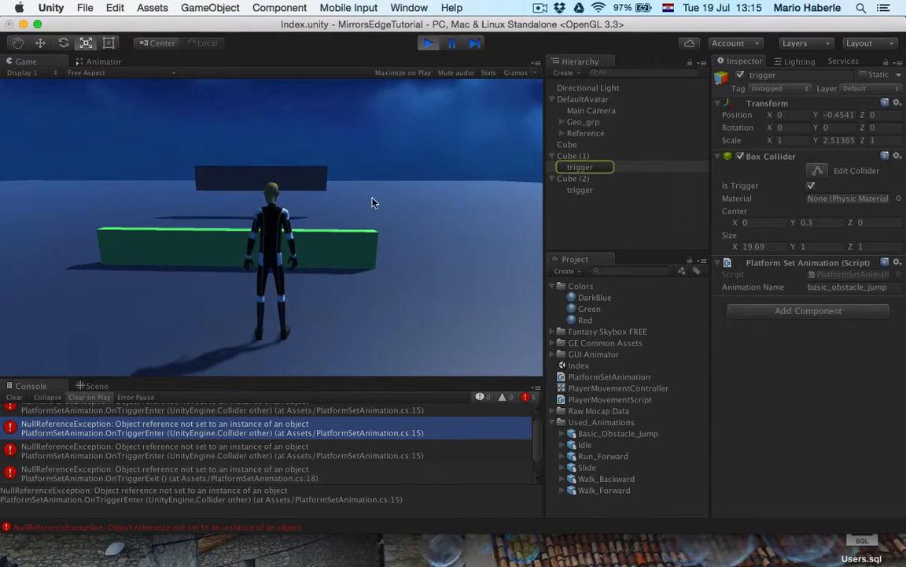
click(428, 43)
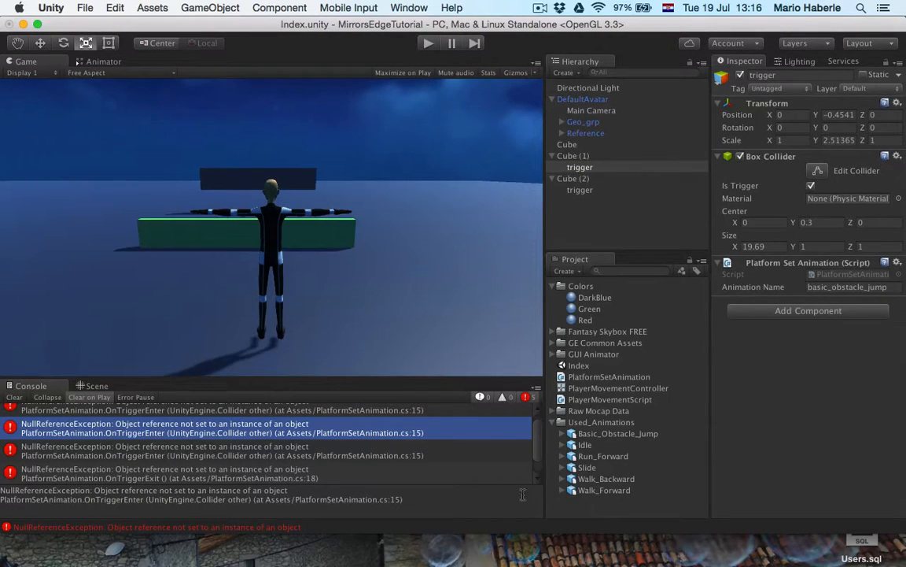
Step: Switch to MonoDevelop and examine the player lookup in the Awake method of PlatformSetAnimation.cs
click(451, 561)
key(F11)
mouse_move(706, 554)
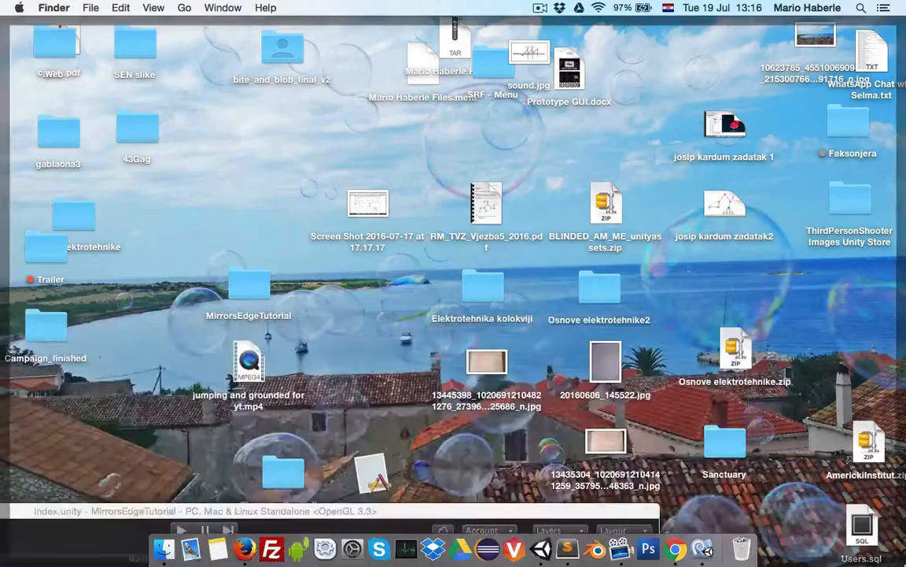
key(F11)
click(706, 551)
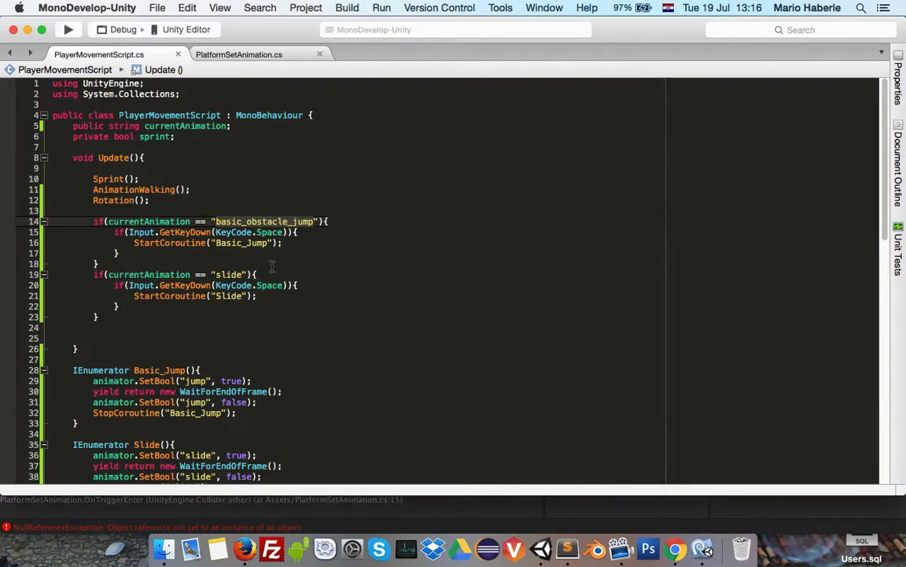
click(196, 232)
click(233, 54)
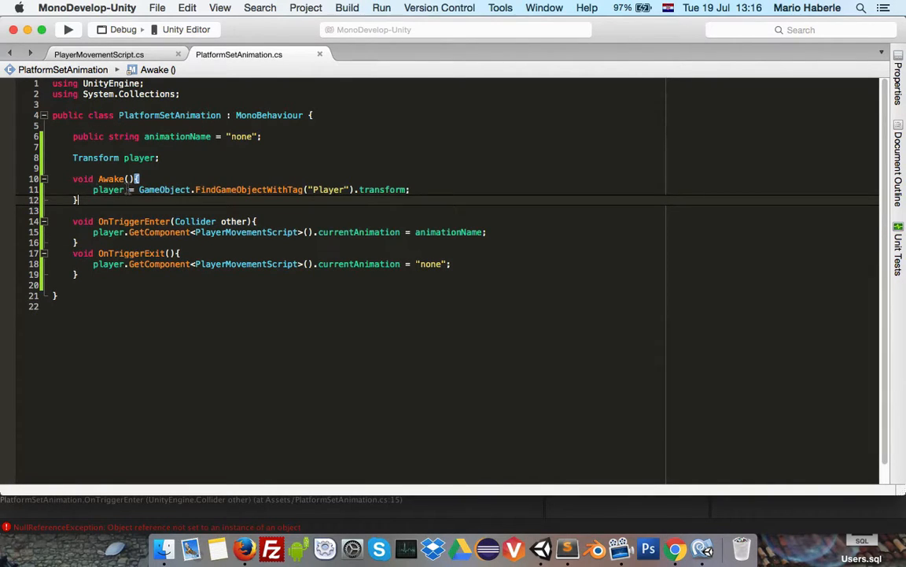
click(117, 190)
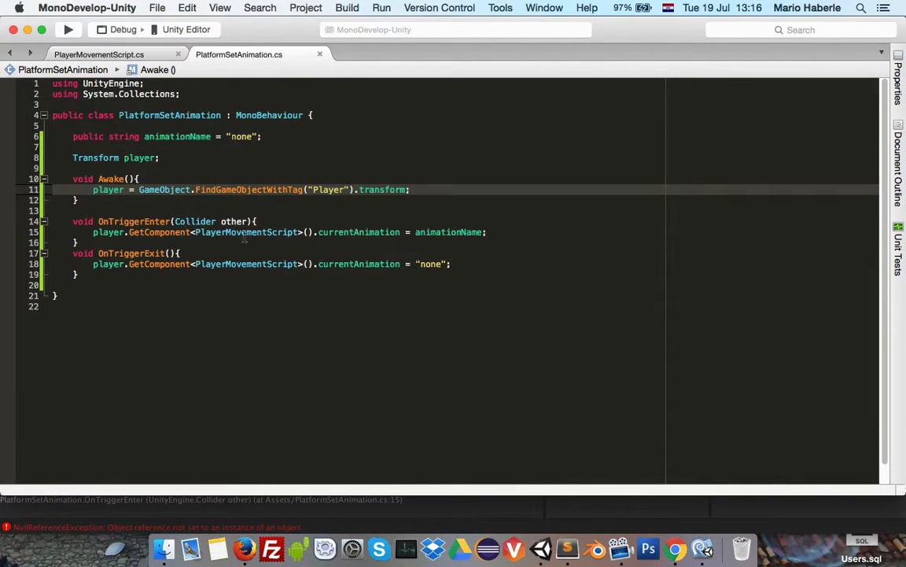
Step: Add a LateUpdate method to PlatformSetAnimation.cs that assigns player = GameObject.FindGameObjectWithTag("Player").transform, and save the script
click(154, 205)
key(Return)
text(void LateUpdate(){)
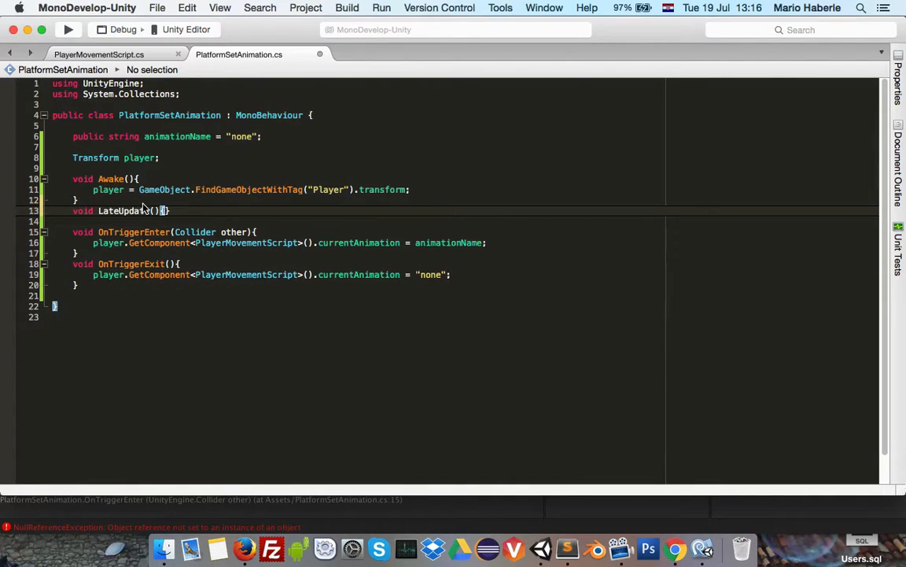
key(Return)
text(player = GameObject.FindGameObjectWithTag("Player").transform;)
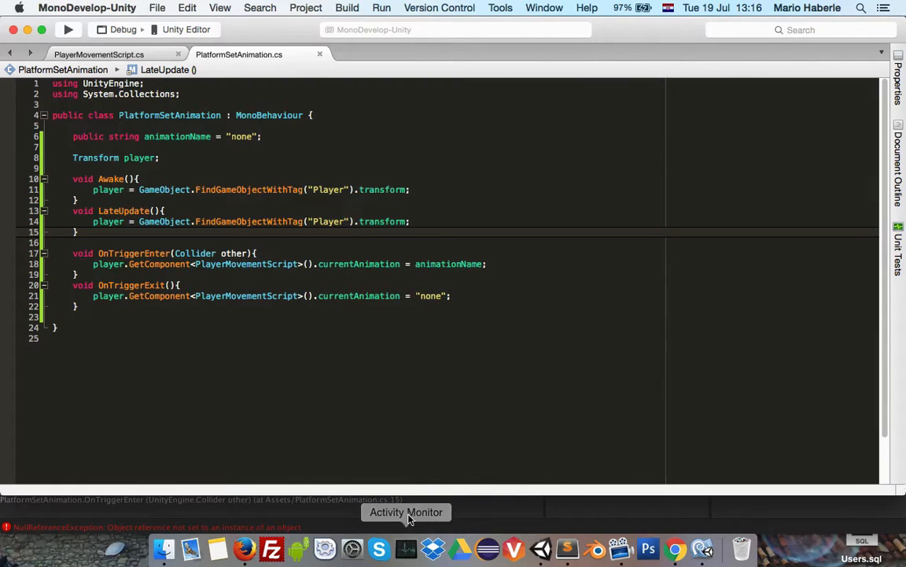
Step: Switch to Unity to reload the script, recheck the LateUpdate player lookup in MonoDevelop, and return to Unity
key(super+Tab)
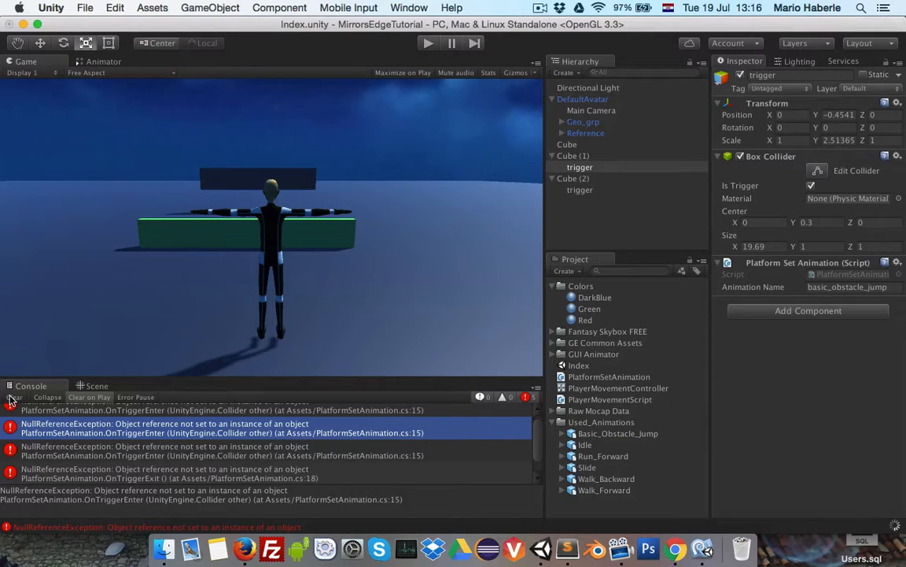
click(703, 548)
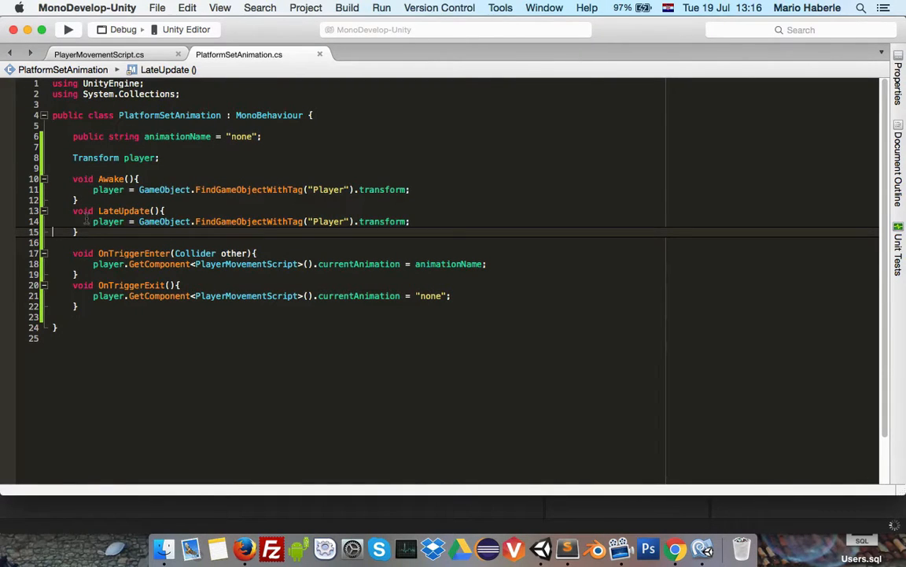
drag(88, 219, 435, 221)
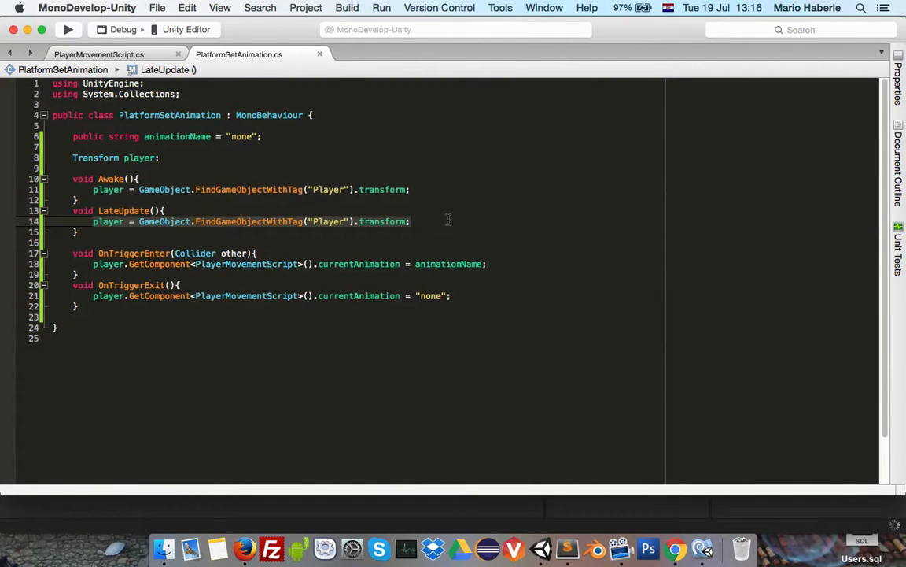
click(507, 516)
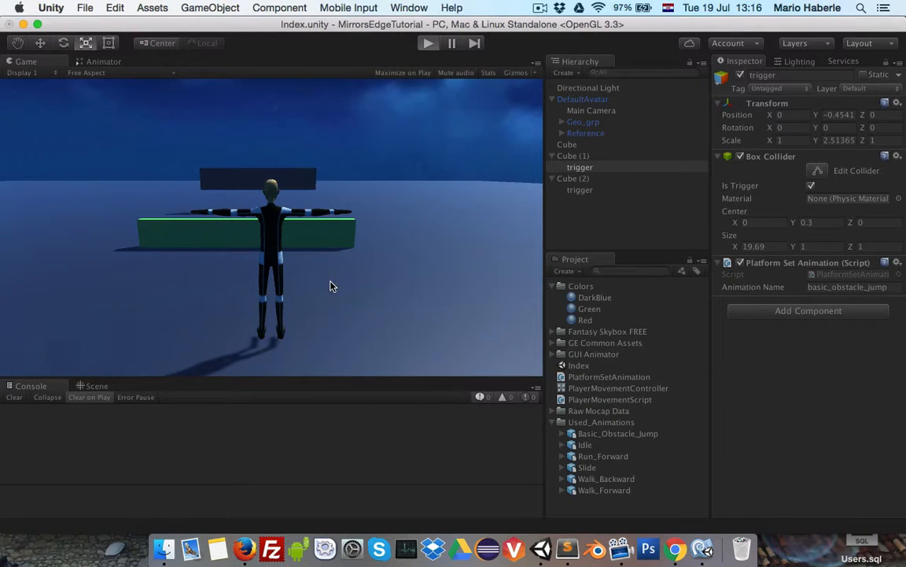
Step: Test the game at the green obstacle, open the console error's line in PlatformSetAnimation.cs, and stop the game
key(super+p)
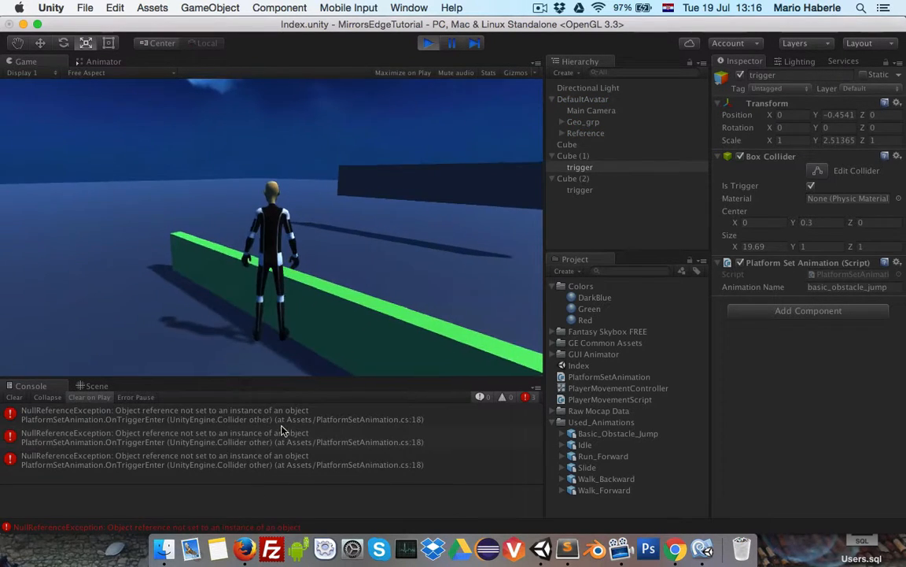
double_click(281, 431)
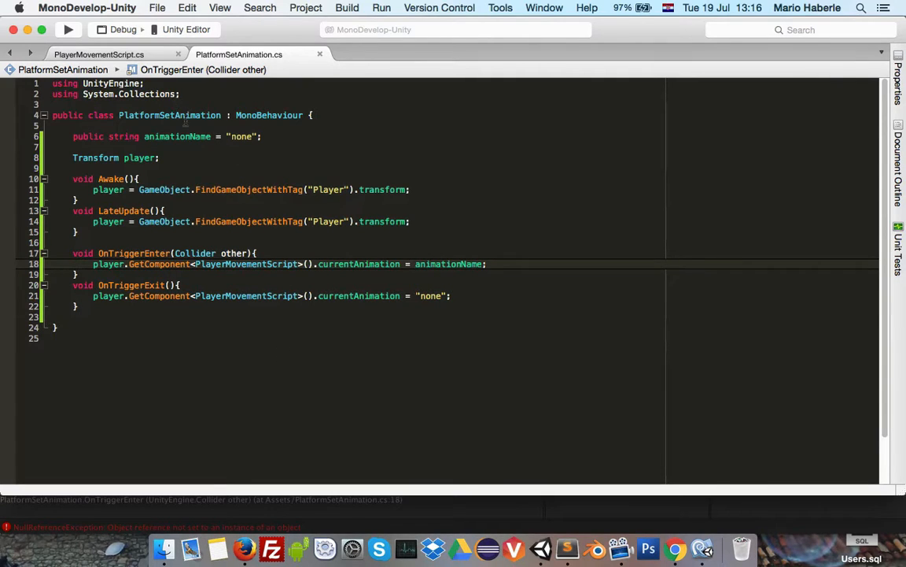
mouse_move(269, 219)
key(super+Tab)
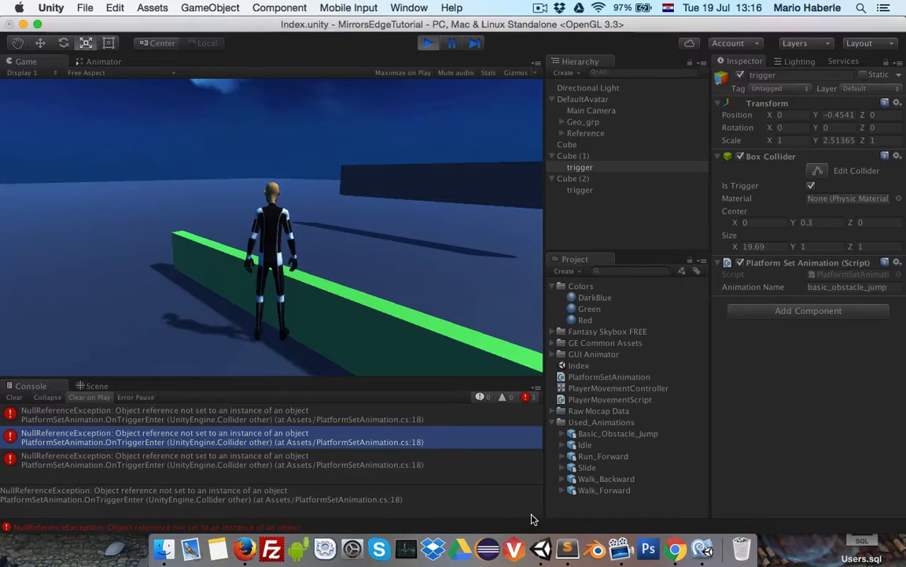
click(428, 42)
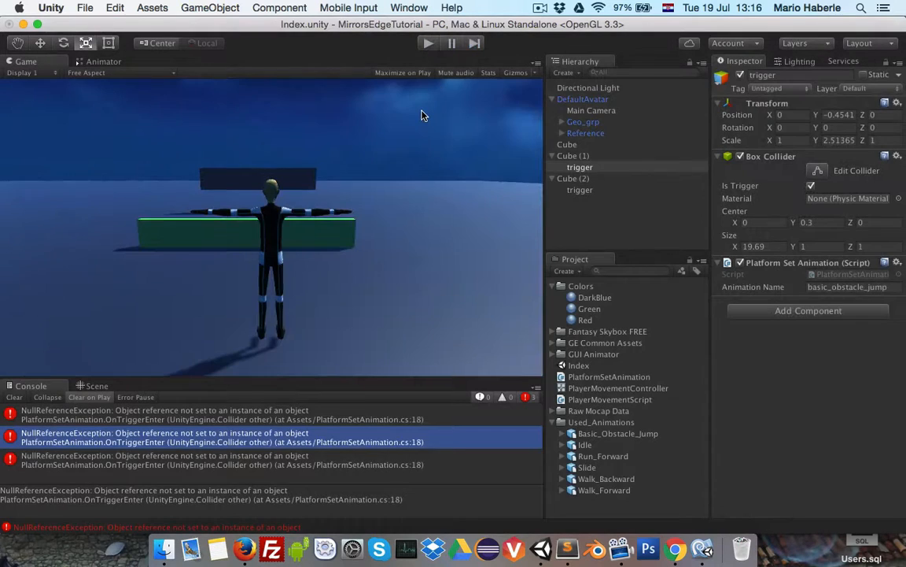
Step: Reopen the MirrorsEdgeTutorial project from Unity's project list
right_click(541, 548)
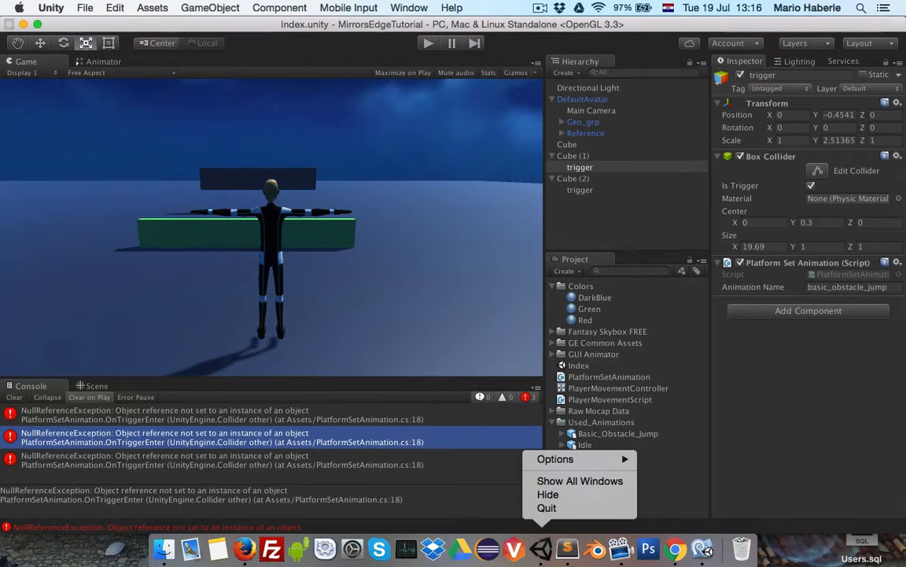
click(84, 8)
click(109, 99)
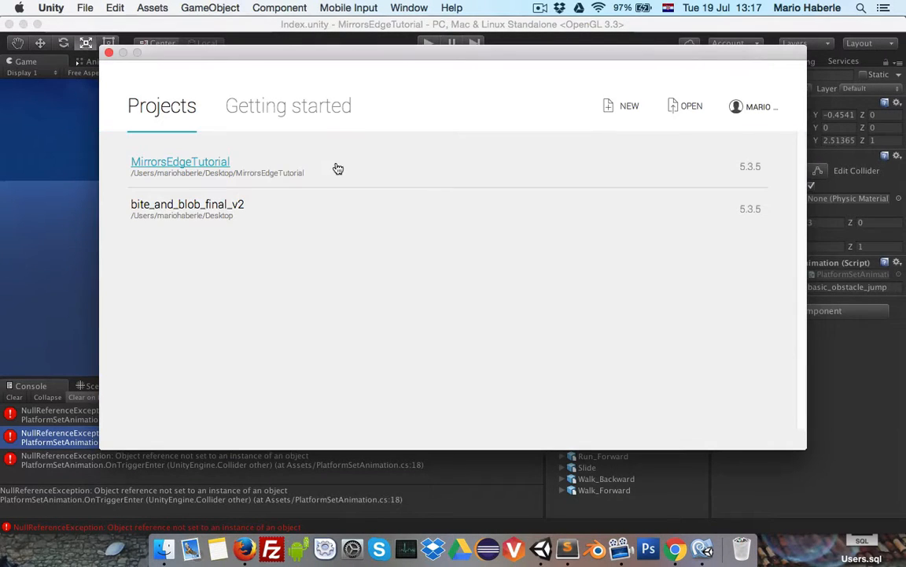
click(336, 167)
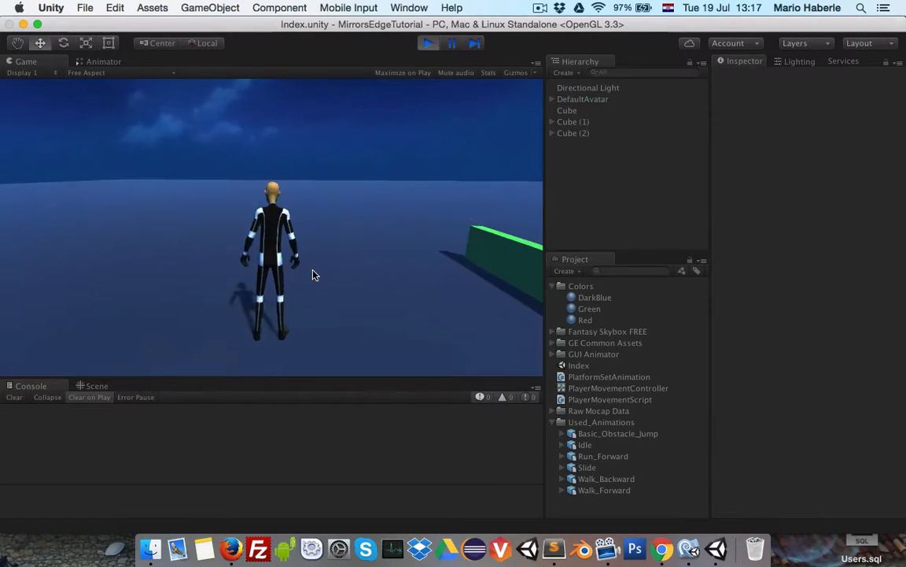
Step: Test the jump over the green obstacle and the slide under the red one in both directions
key(w)
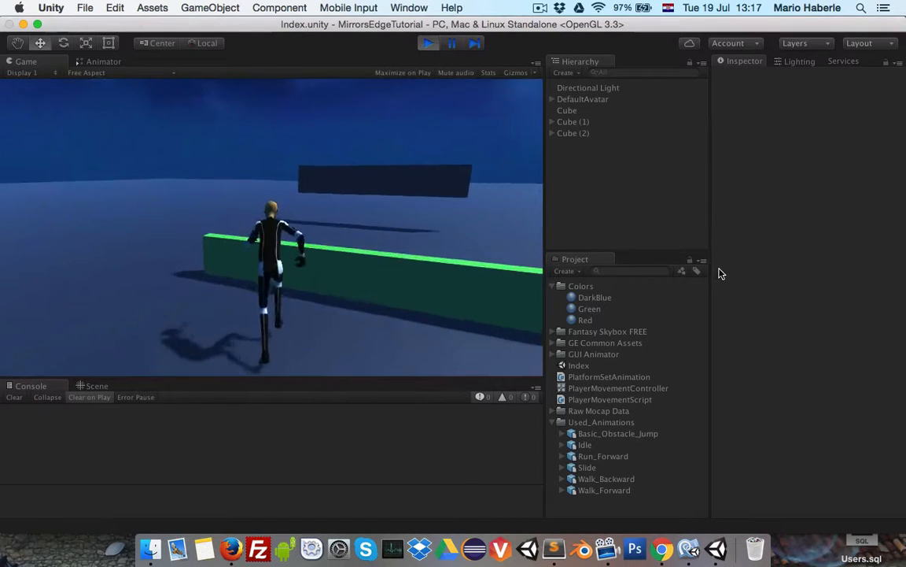
key(space)
key(space)
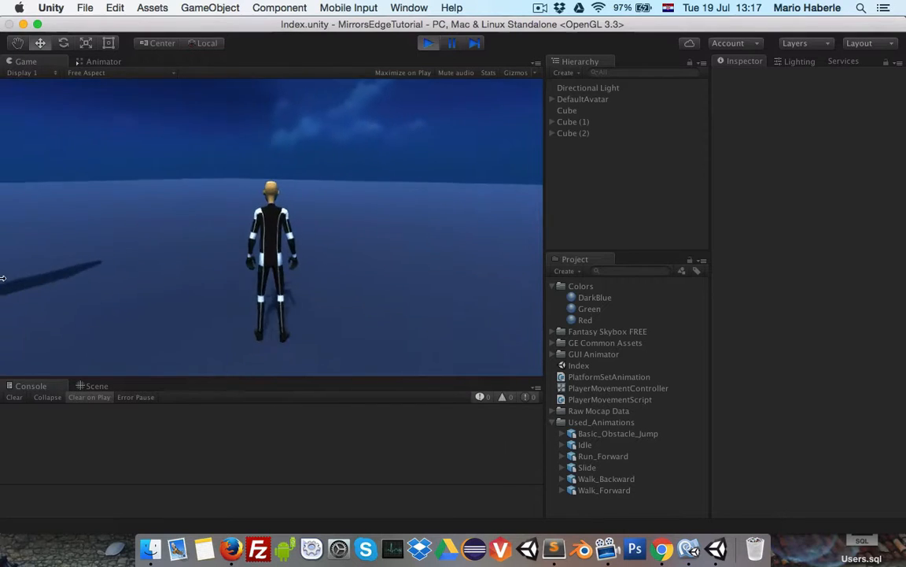
key(w)
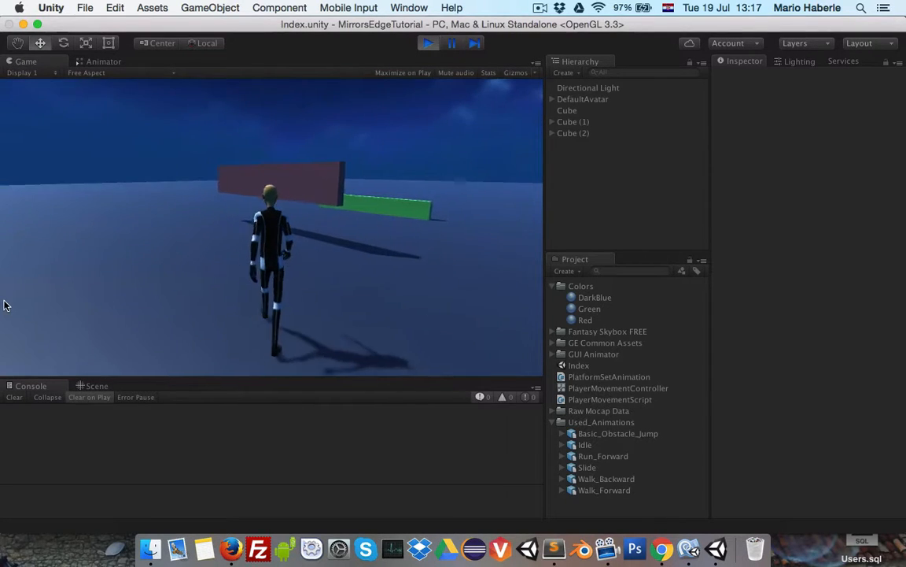
key(space)
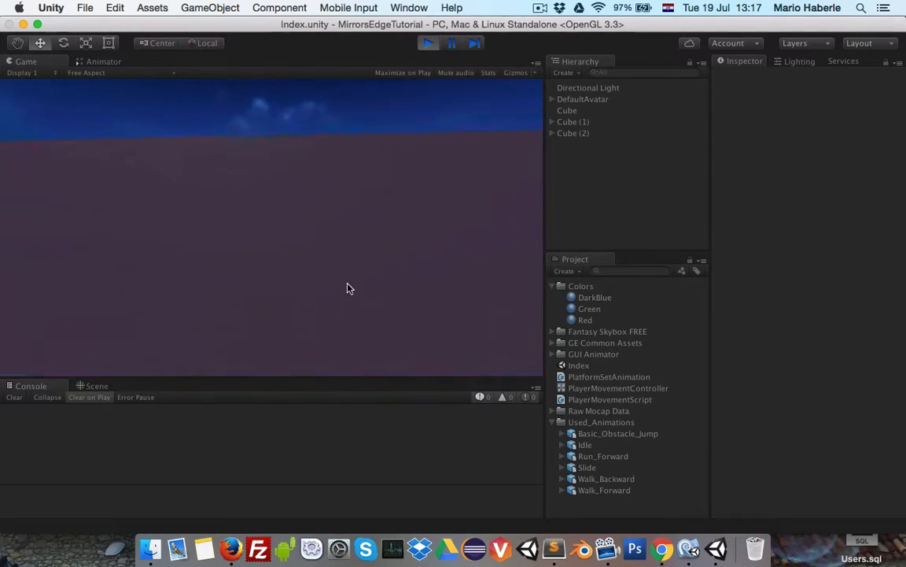
key(space)
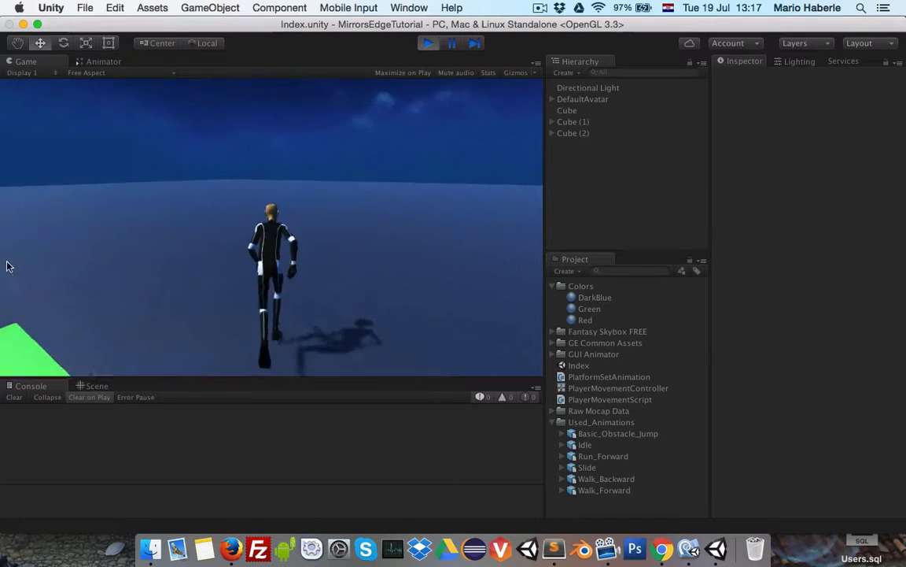
Step: Reposition the player before the green obstacle and retest the jump followed by the slide under the red obstacle
key(w)
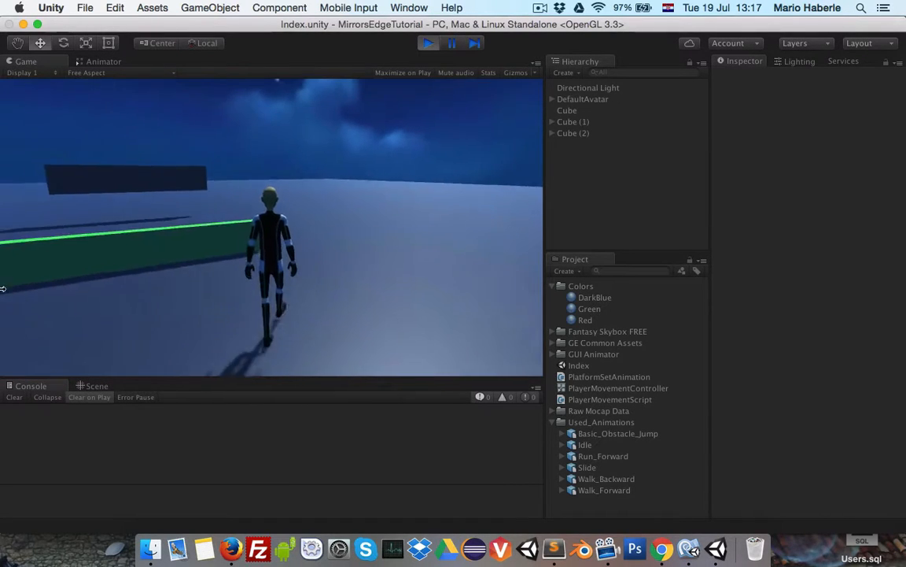
key(s)
key(w)
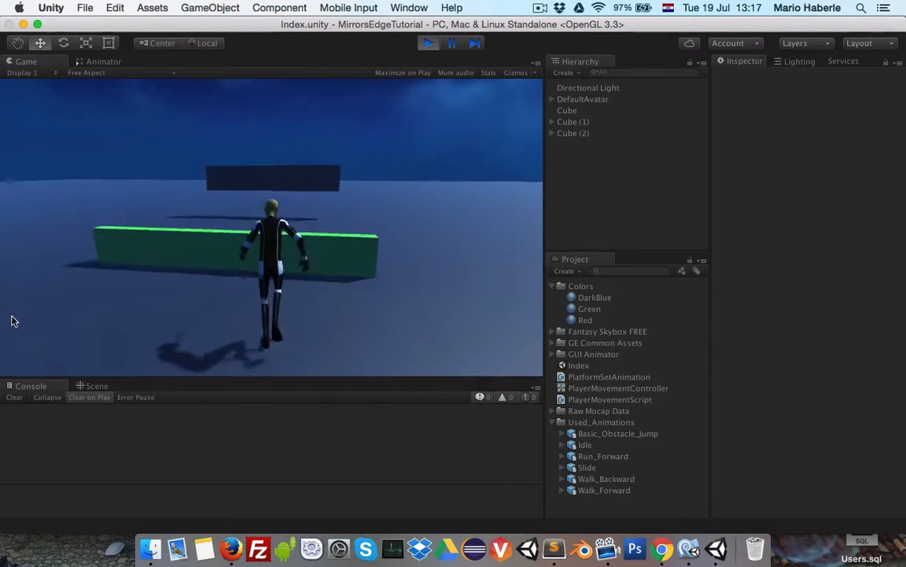
key(space)
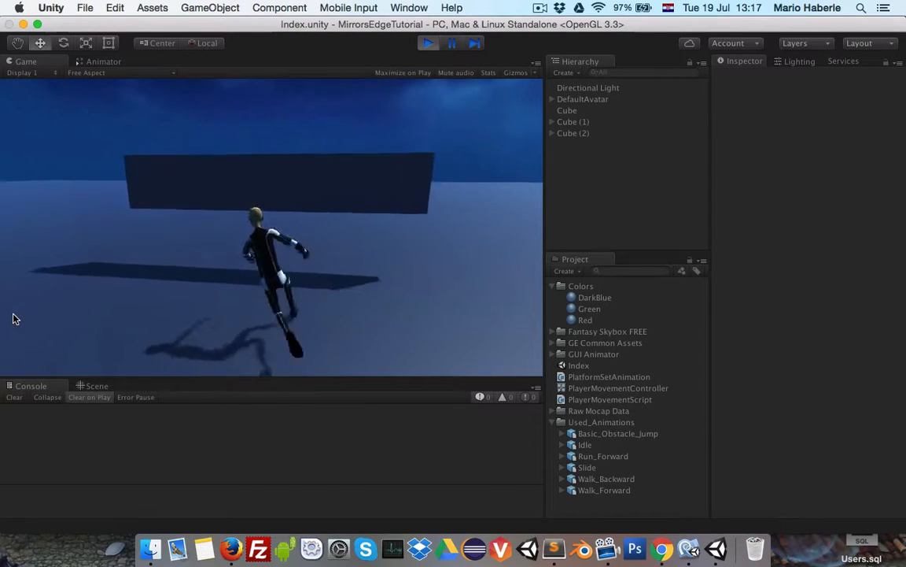
key(space)
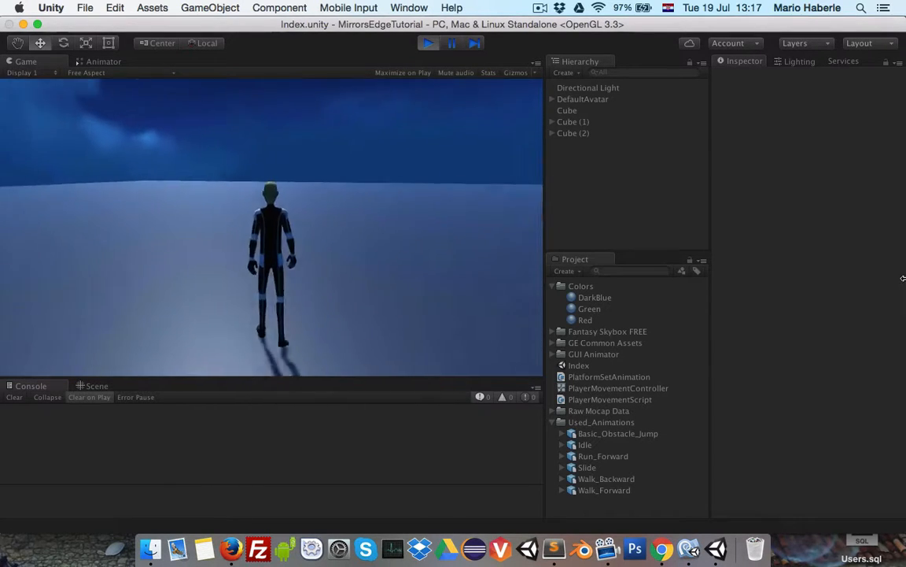
Step: Turn the player back through the obstacles and slide under the red one toward the green one
key(w)
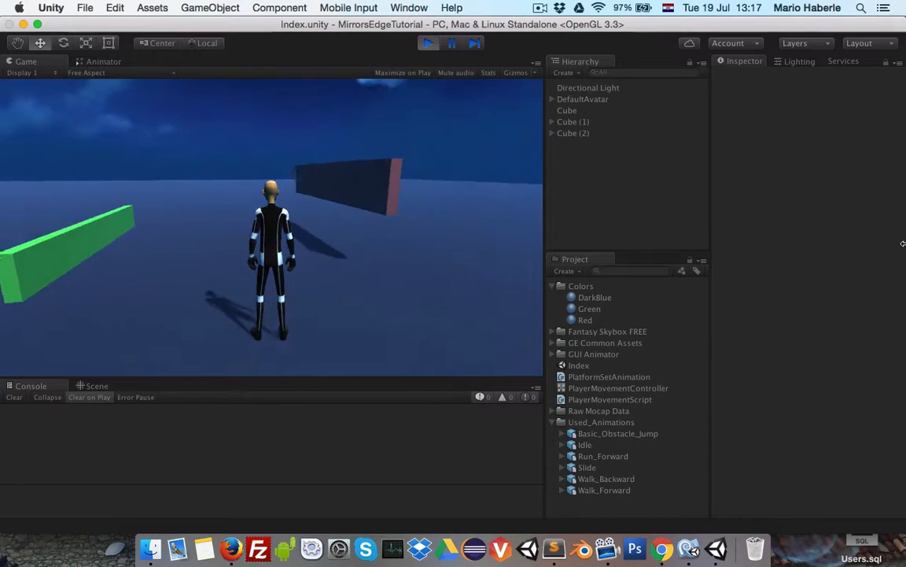
key(space)
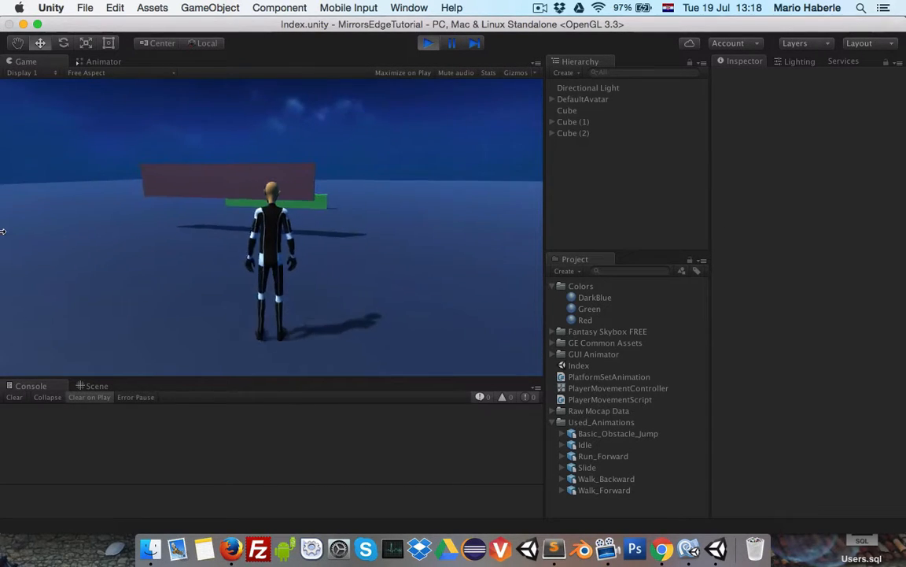
key(space)
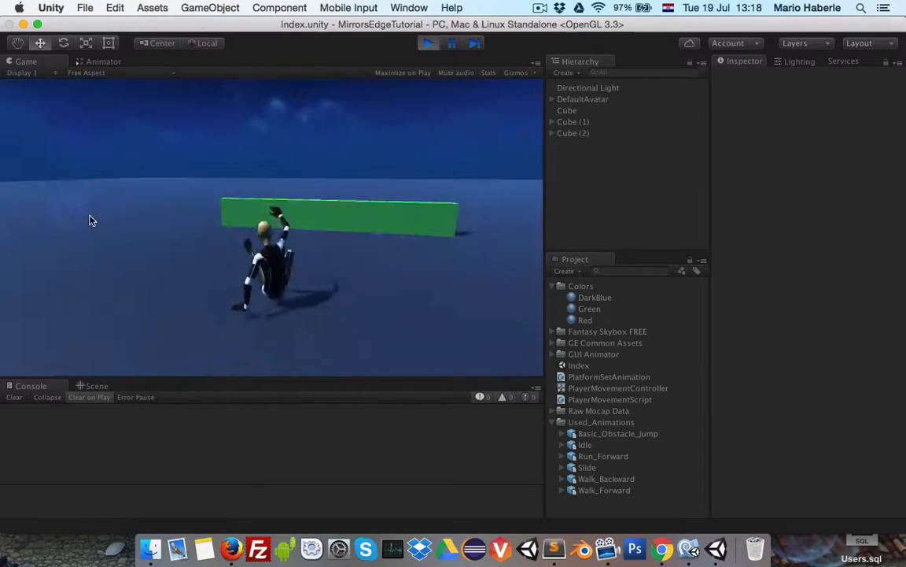